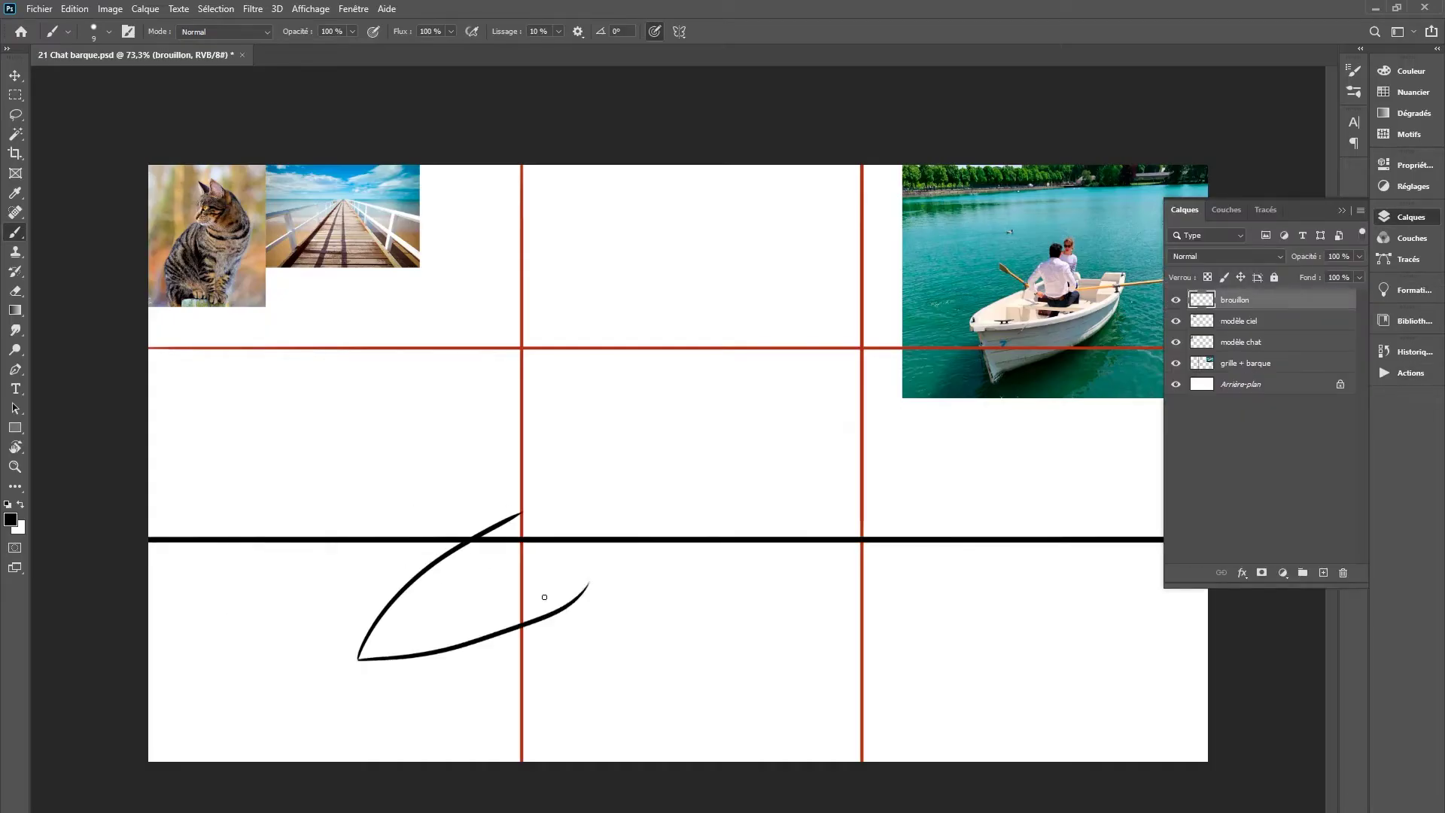
Redraw the rowboat hull with a pointed bow and cleaner lower strokes
{"action": "key", "text": "ctrl+z"}
{"action": "mouse_move", "coordinate": [357, 662]}
{"action": "left_mouse_down"}
{"action": "mouse_move", "coordinate": [594, 568]}
{"action": "mouse_move", "coordinate": [571, 537]}
{"action": "left_mouse_up"}
{"action": "key", "text": "e"}
{"action": "key", "text": "b"}
{"action": "left_click_drag", "start_coordinate": [361, 664], "coordinate": [529, 652]}
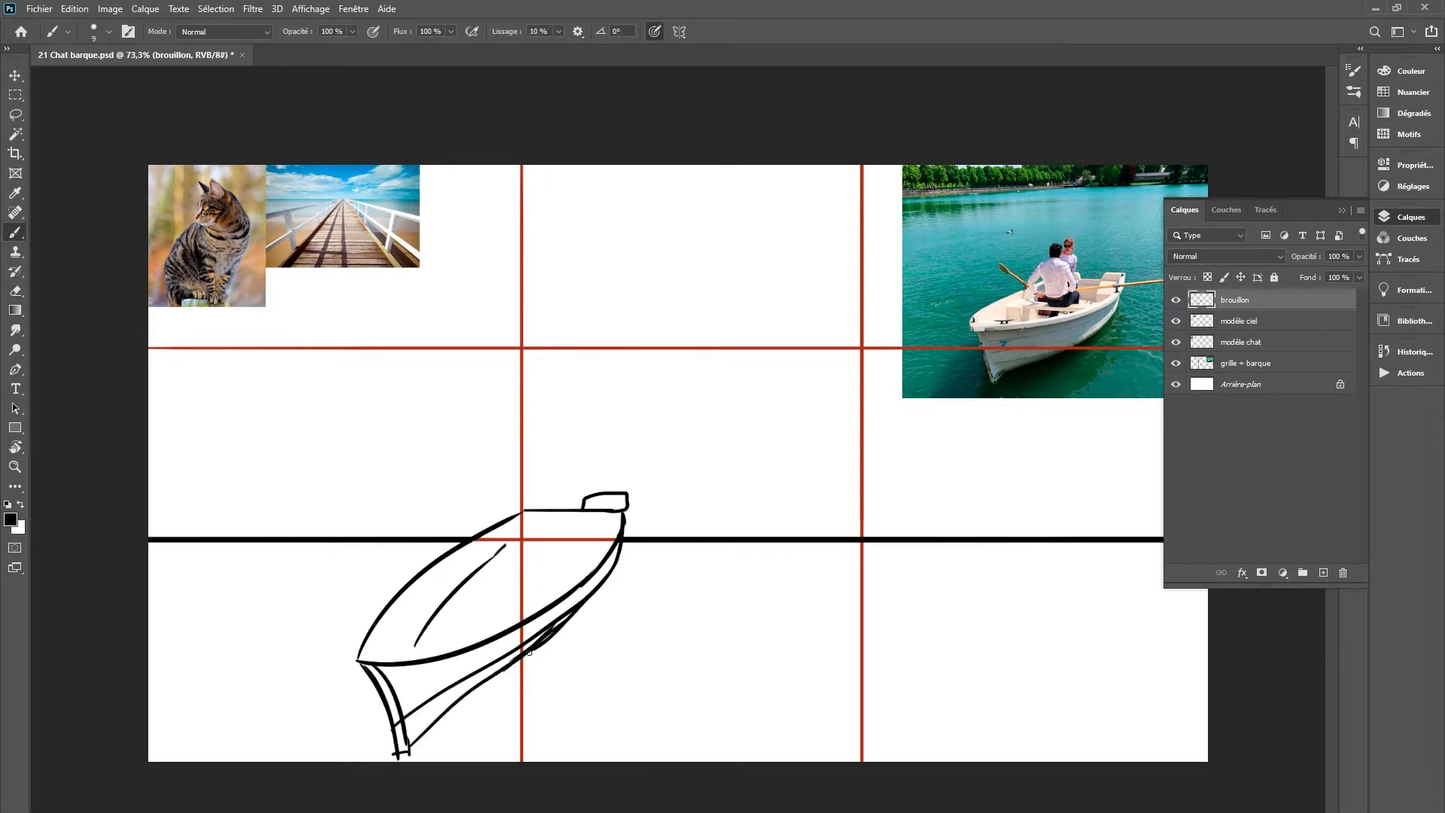
{"action": "key", "text": "ctrl+z"}
{"action": "left_click_drag", "start_coordinate": [408, 660], "coordinate": [519, 547]}
{"action": "left_click", "coordinate": [594, 547], "text": "shift"}
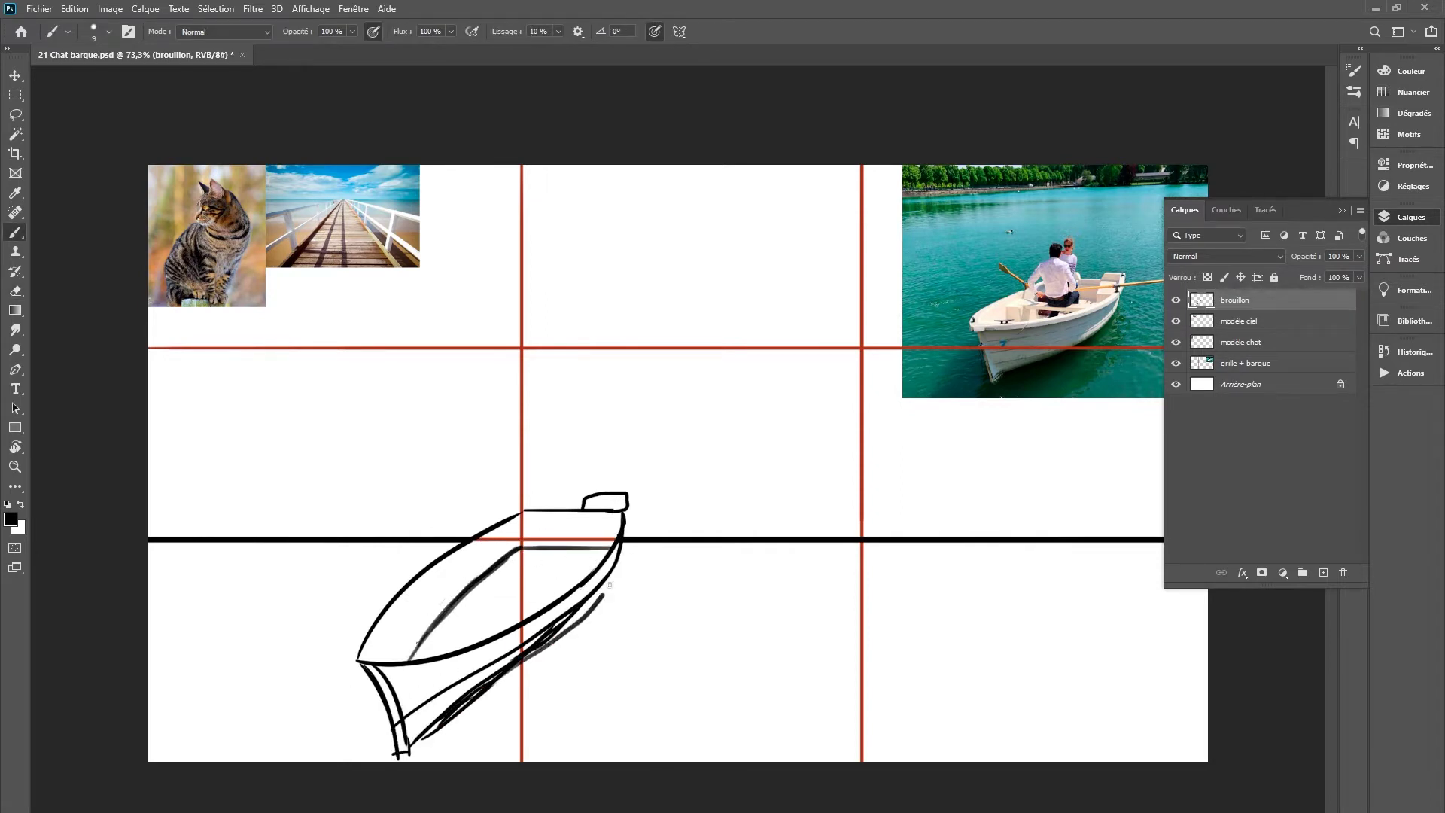
{"action": "left_click_drag", "start_coordinate": [621, 555], "coordinate": [492, 661]}
{"action": "key", "text": "e"}
{"action": "left_click_drag", "start_coordinate": [574, 610], "coordinate": [481, 681]}
Name the new layer 'brouillon chat' and sketch a large cloud outline above the boat
{"action": "type", "text": "brouillon ch"}
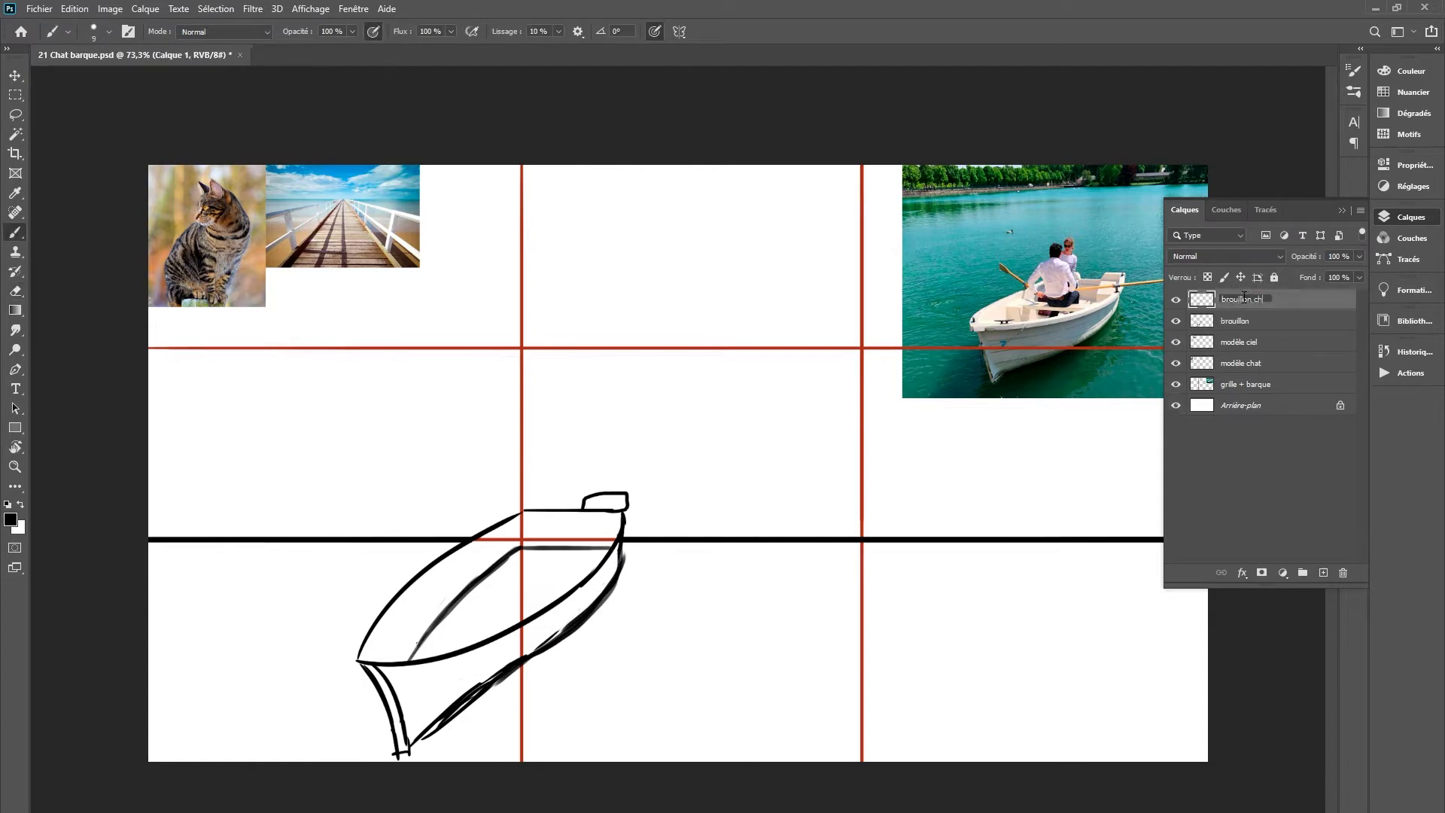
{"action": "type", "text": "at"}
{"action": "left_click", "coordinate": [1235, 321]}
{"action": "left_click_drag", "start_coordinate": [636, 493], "coordinate": [629, 537]}
{"action": "left_click_drag", "start_coordinate": [522, 511], "coordinate": [572, 451]}
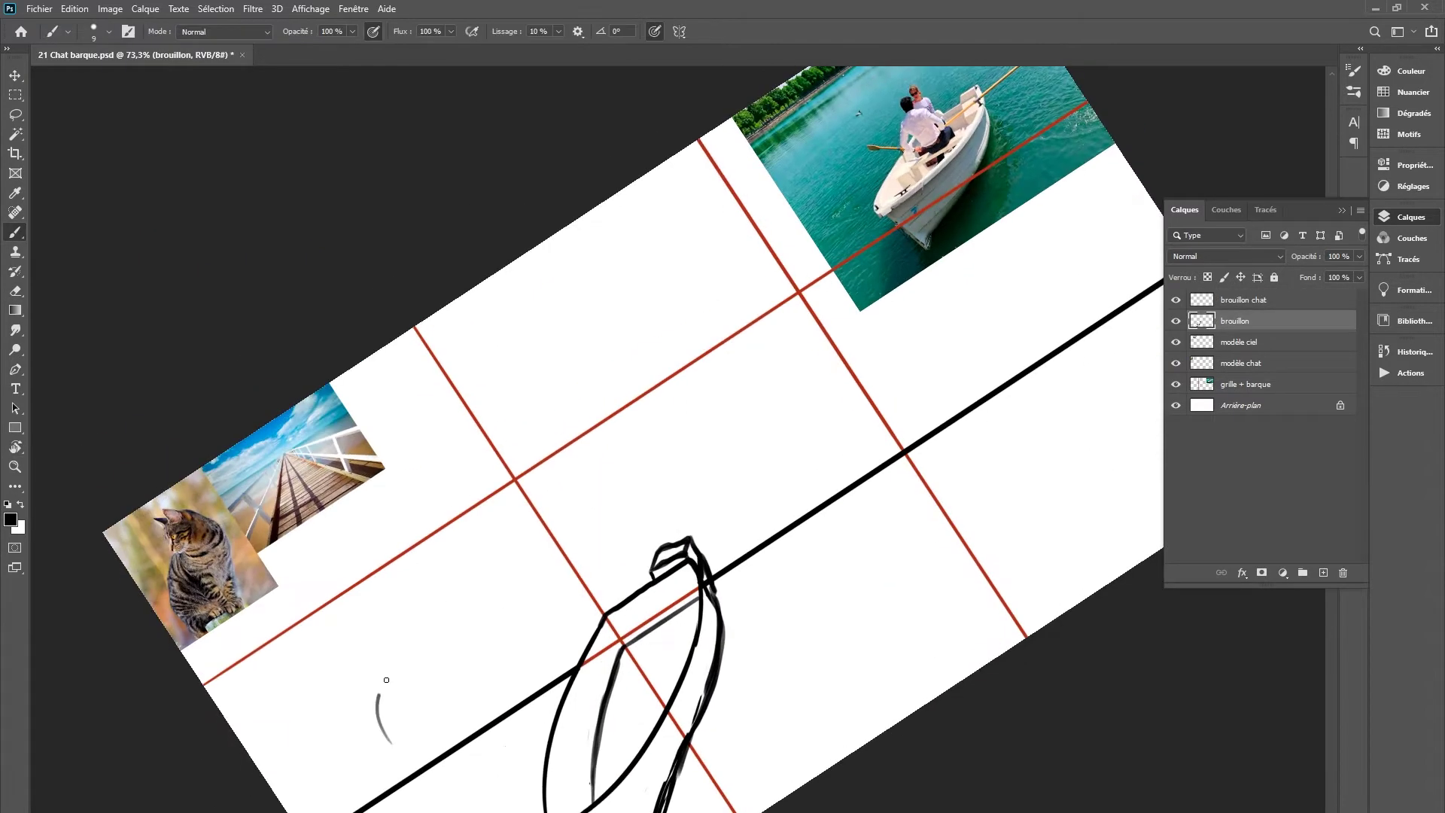
{"action": "left_click_drag", "start_coordinate": [391, 714], "coordinate": [677, 338]}
{"action": "mouse_move", "coordinate": [530, 248]}
{"action": "left_mouse_down"}
{"action": "mouse_move", "coordinate": [899, 493]}
{"action": "mouse_move", "coordinate": [828, 301]}
{"action": "left_mouse_up"}
Erase the top of the cloud arc, then redraw the lower hull and smooth the right horizon
{"action": "key", "text": "r"}
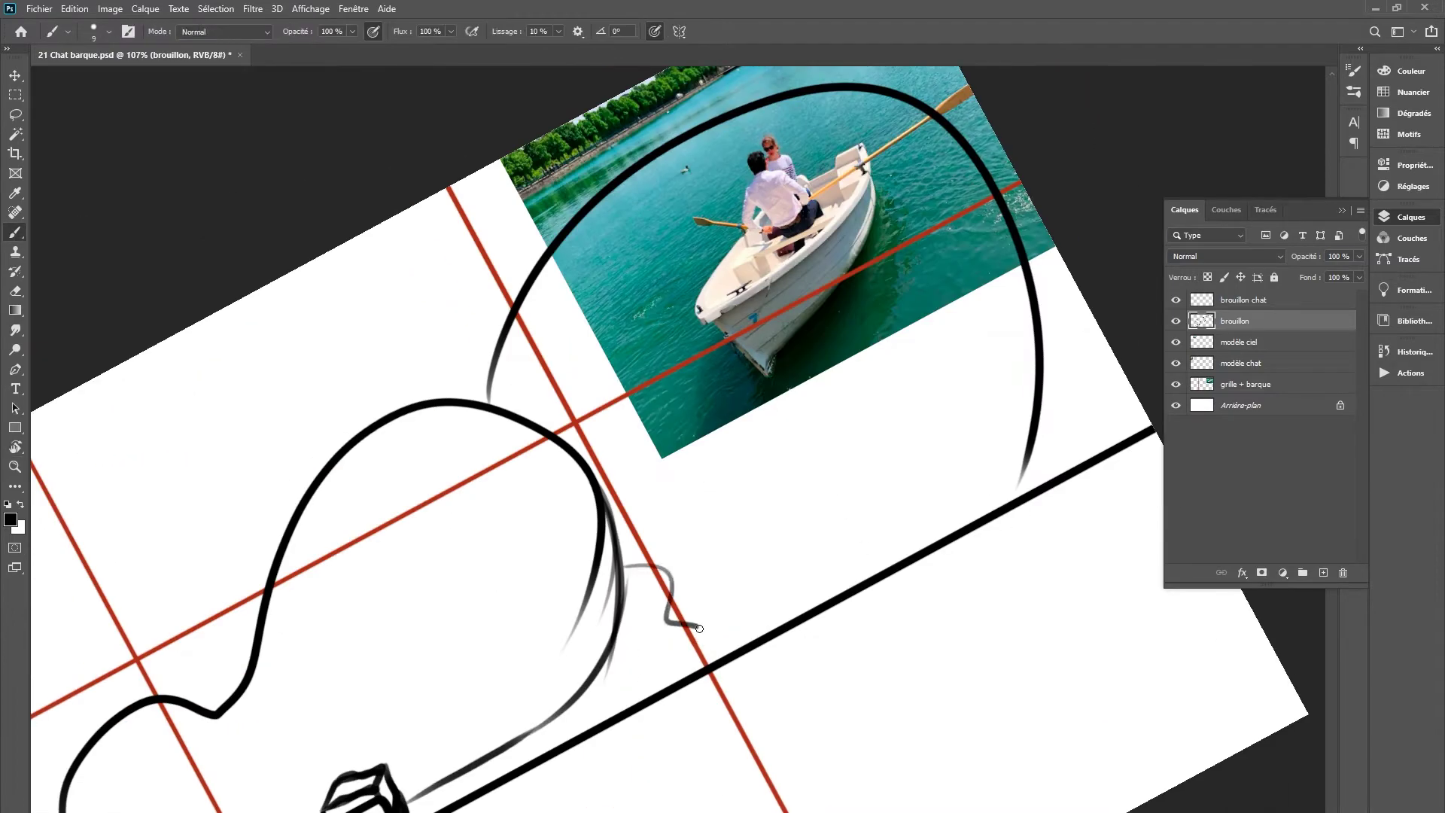
{"action": "scroll", "coordinate": [827, 301], "scroll_direction": "down", "scroll_amount": 3}
{"action": "key", "text": "e"}
{"action": "left_click_drag", "start_coordinate": [722, 188], "coordinate": [917, 154]}
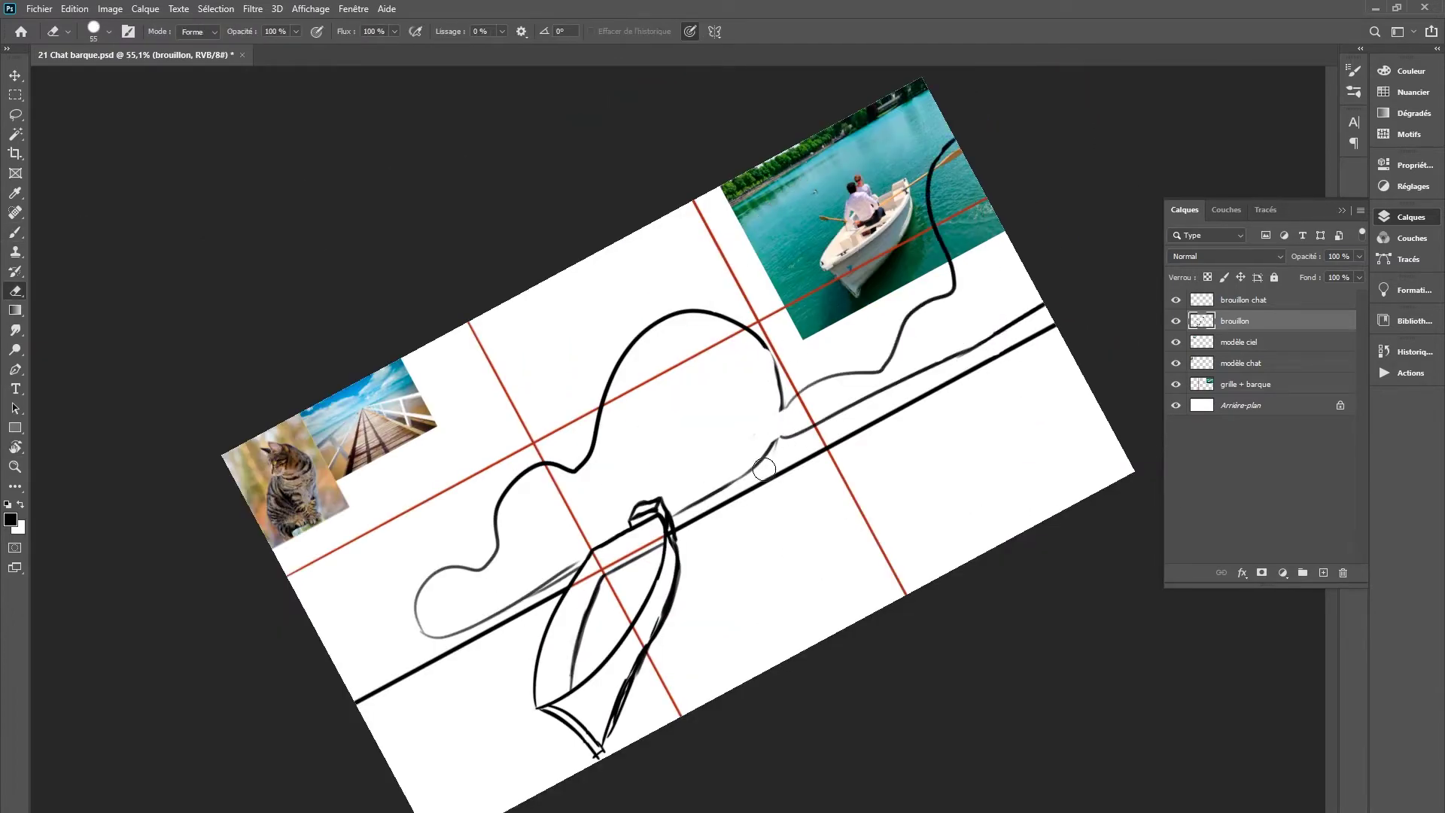
{"action": "key", "text": "b"}
{"action": "left_click_drag", "start_coordinate": [384, 779], "coordinate": [615, 601]}
{"action": "left_click_drag", "start_coordinate": [767, 523], "coordinate": [944, 512]}
{"action": "key", "text": "e"}
{"action": "left_click_drag", "start_coordinate": [820, 500], "coordinate": [838, 525]}
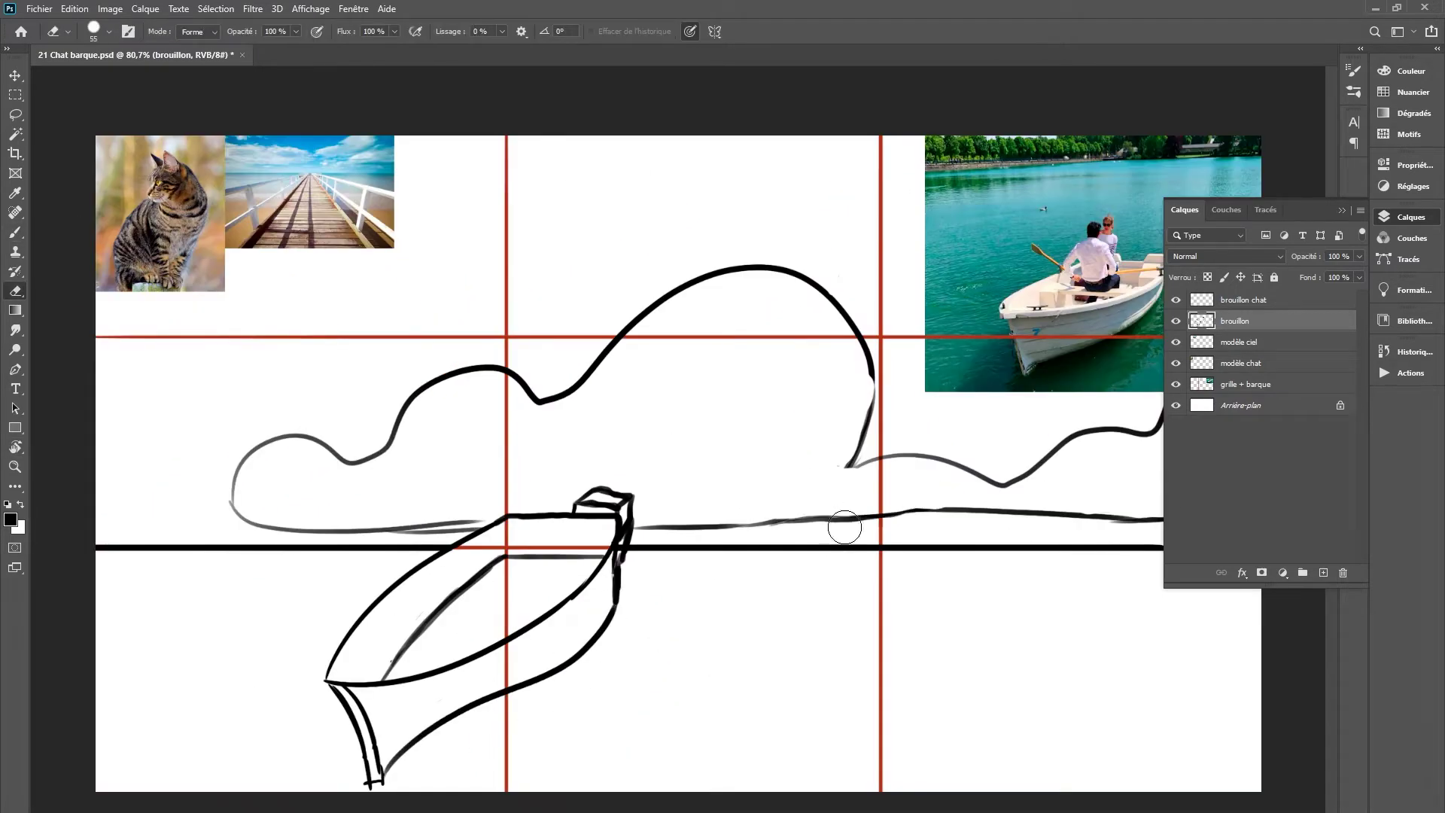
Begin sketching the cat's body lying in the boat on the brouillon chat layer
{"action": "key", "text": "b"}
{"action": "key", "text": "alt+bracketright"}
{"action": "key", "text": "ctrl+z"}
{"action": "left_click_drag", "start_coordinate": [500, 651], "coordinate": [550, 703]}
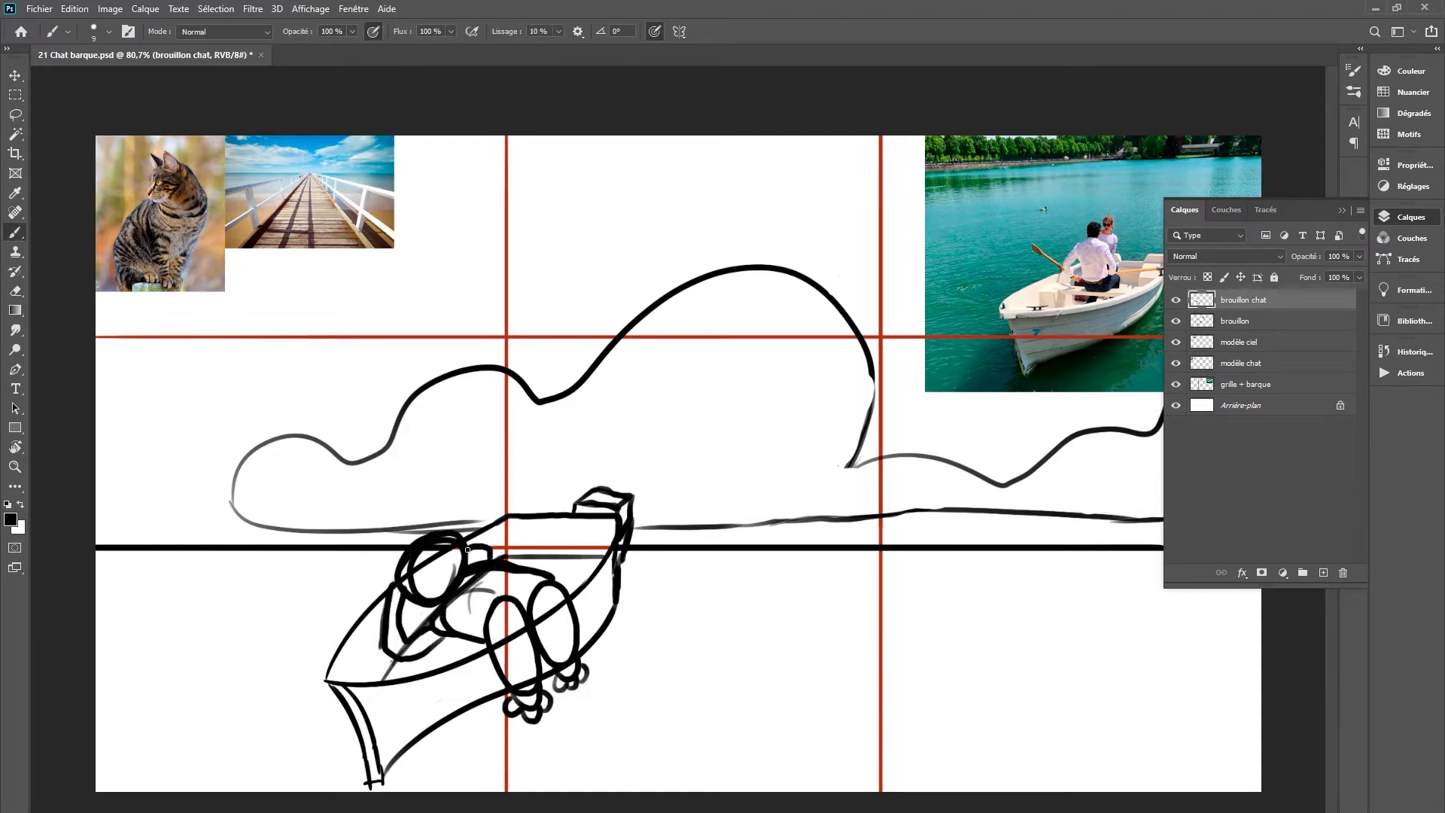
Sketch the cat's head with pointed ears, its face and hat, and legs with paws
{"action": "left_click_drag", "start_coordinate": [467, 550], "coordinate": [388, 482]}
{"action": "mouse_move", "coordinate": [433, 565]}
{"action": "left_mouse_down"}
{"action": "mouse_move", "coordinate": [447, 586]}
{"action": "mouse_move", "coordinate": [417, 587]}
{"action": "mouse_move", "coordinate": [436, 609]}
{"action": "left_mouse_up"}
{"action": "key", "text": "ctrl+z"}
{"action": "key", "text": "ctrl+z"}
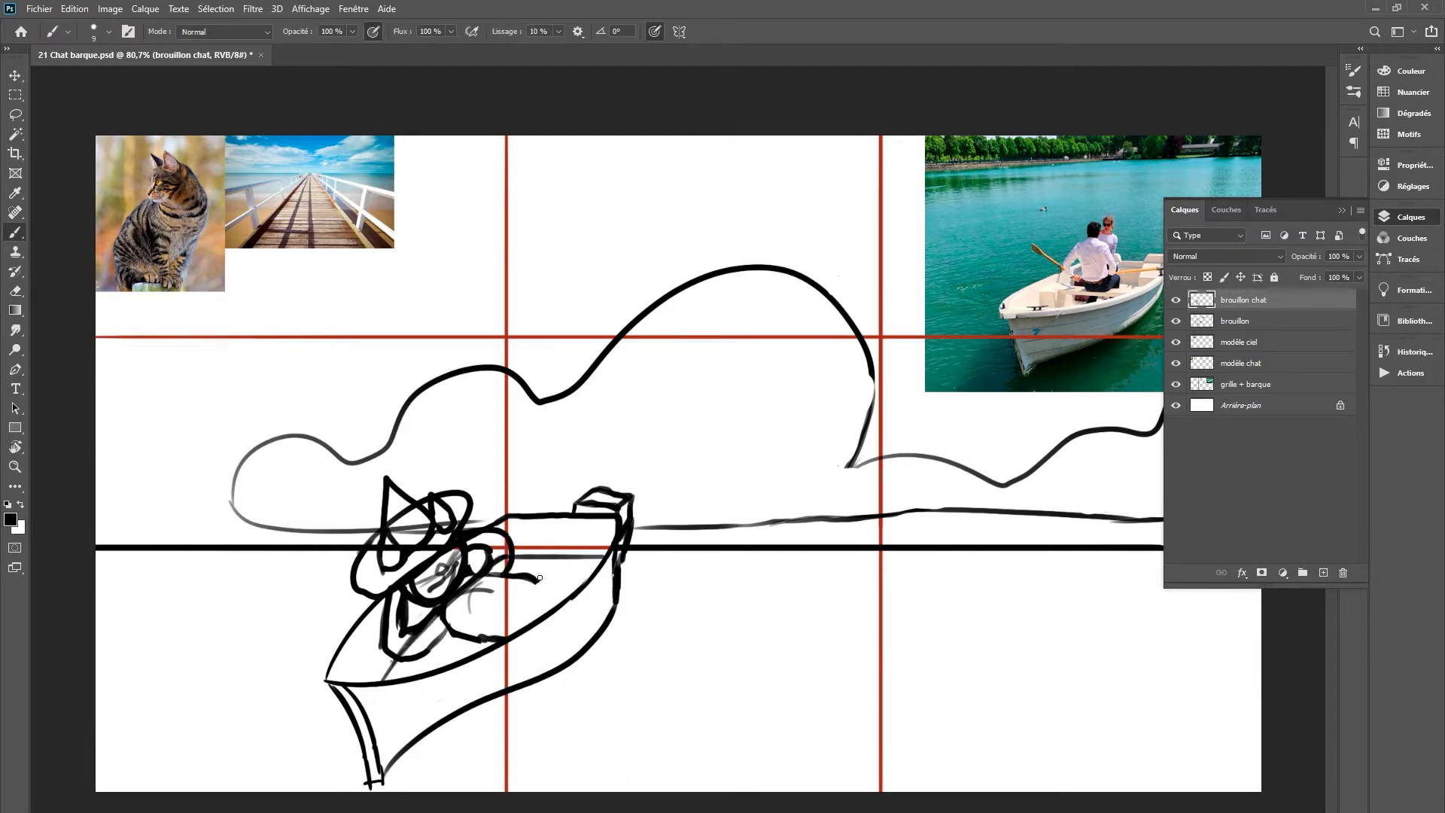
{"action": "left_click_drag", "start_coordinate": [555, 583], "coordinate": [574, 626]}
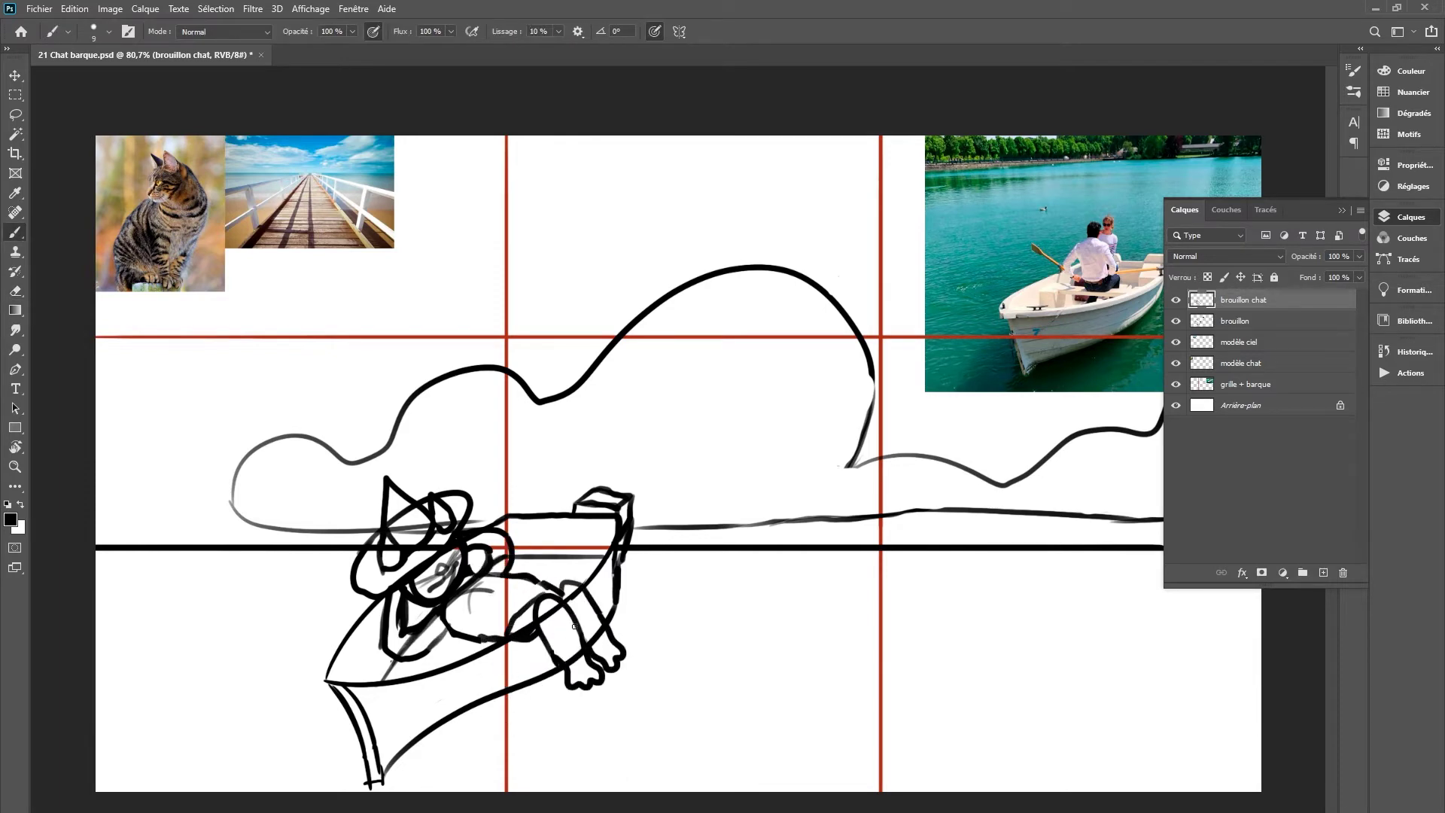
Remove a stray head shape in the water and erase the right part of the horizon line
{"action": "left_click_drag", "start_coordinate": [729, 668], "coordinate": [790, 659]}
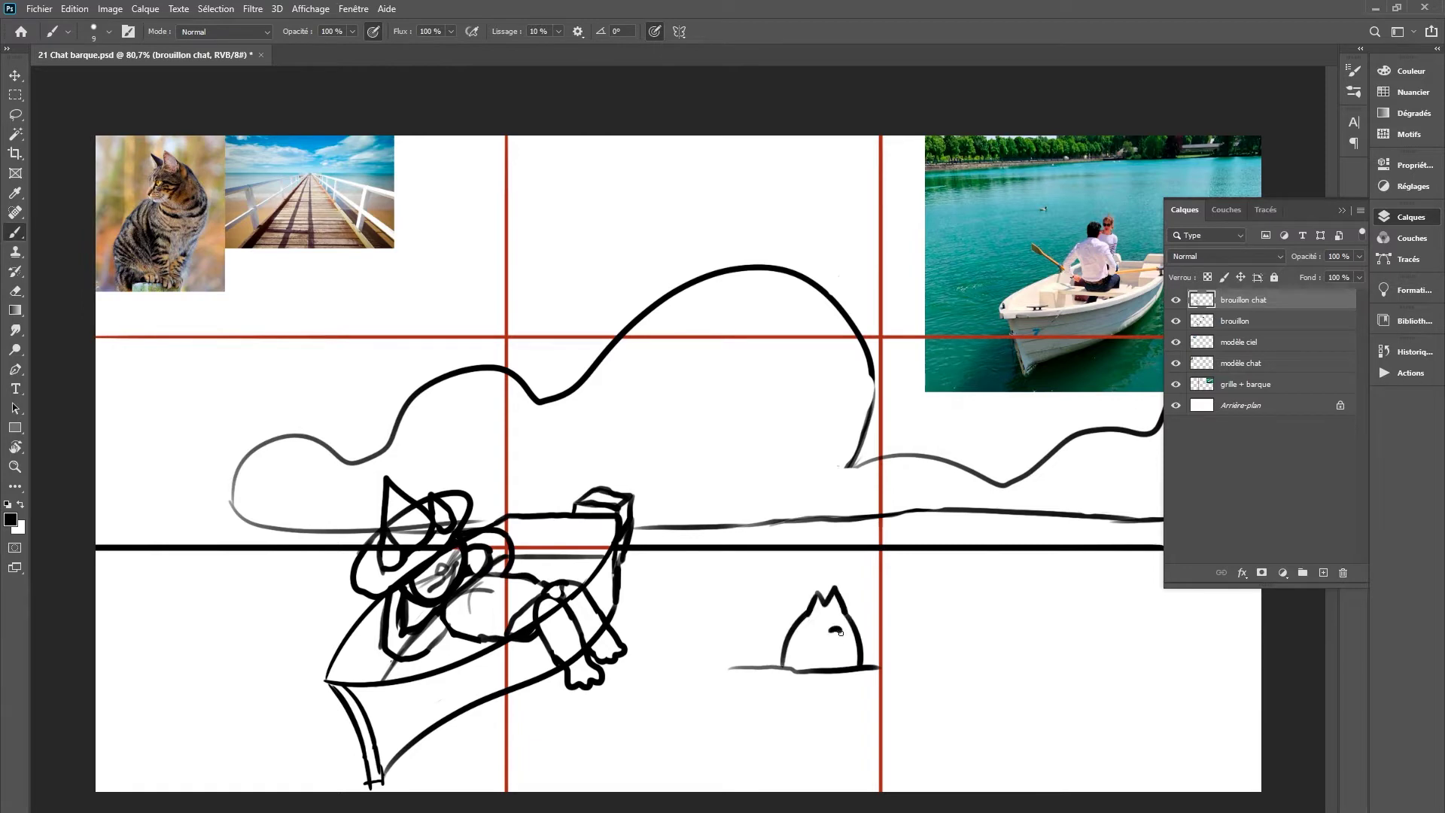
{"action": "key", "text": "ctrl+z"}
{"action": "key", "text": "alt+bracketleft"}
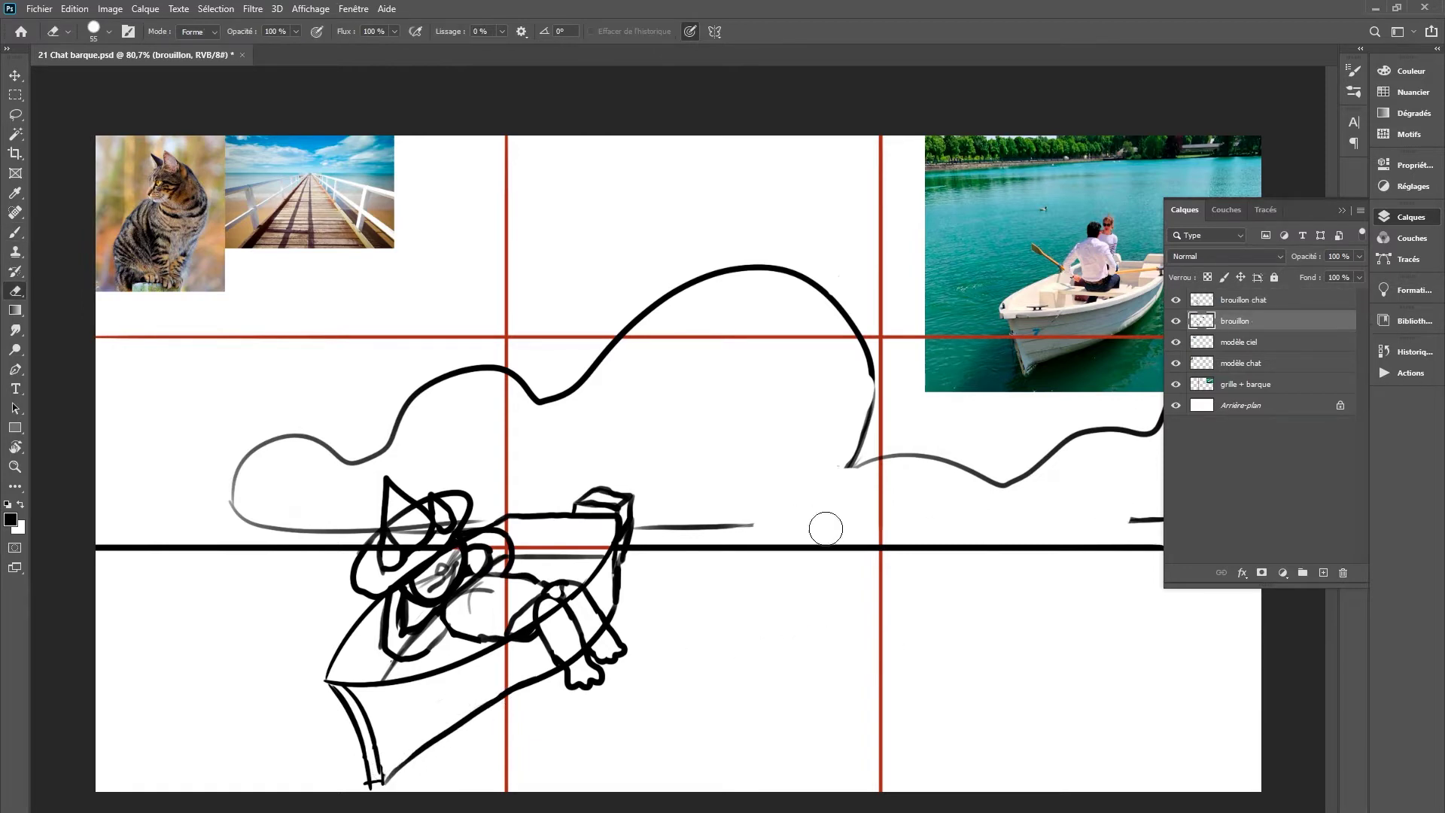
{"action": "left_click_drag", "start_coordinate": [823, 523], "coordinate": [952, 325]}
{"action": "key", "text": "Escape"}
{"action": "key", "text": "ctrl+0"}
{"action": "key", "text": "alt+bracketright"}
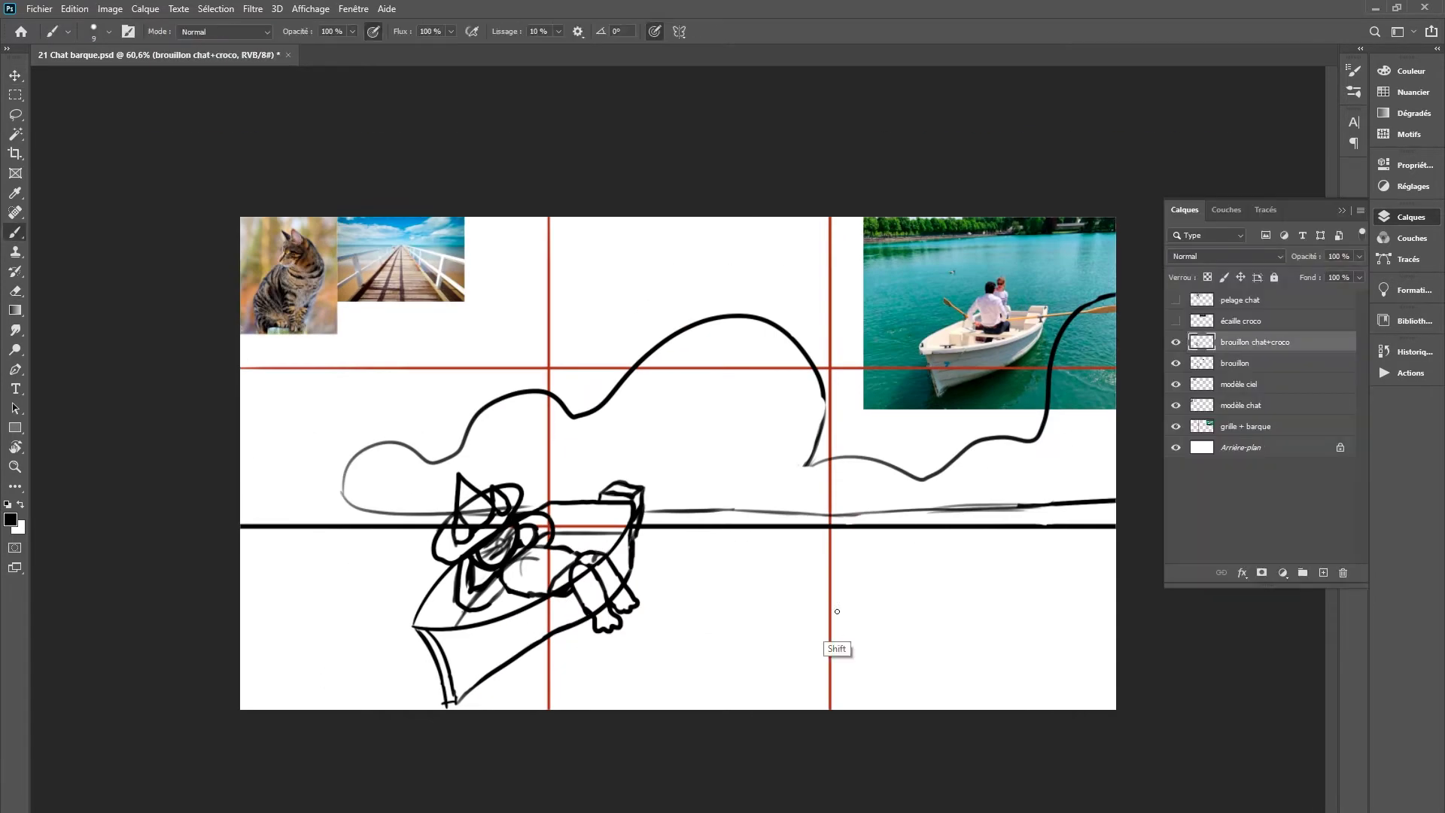
Draw the crocodile's base line in the water and add a new empty layer
{"action": "left_click_drag", "start_coordinate": [980, 602], "coordinate": [1022, 612]}
{"action": "key", "text": "e"}
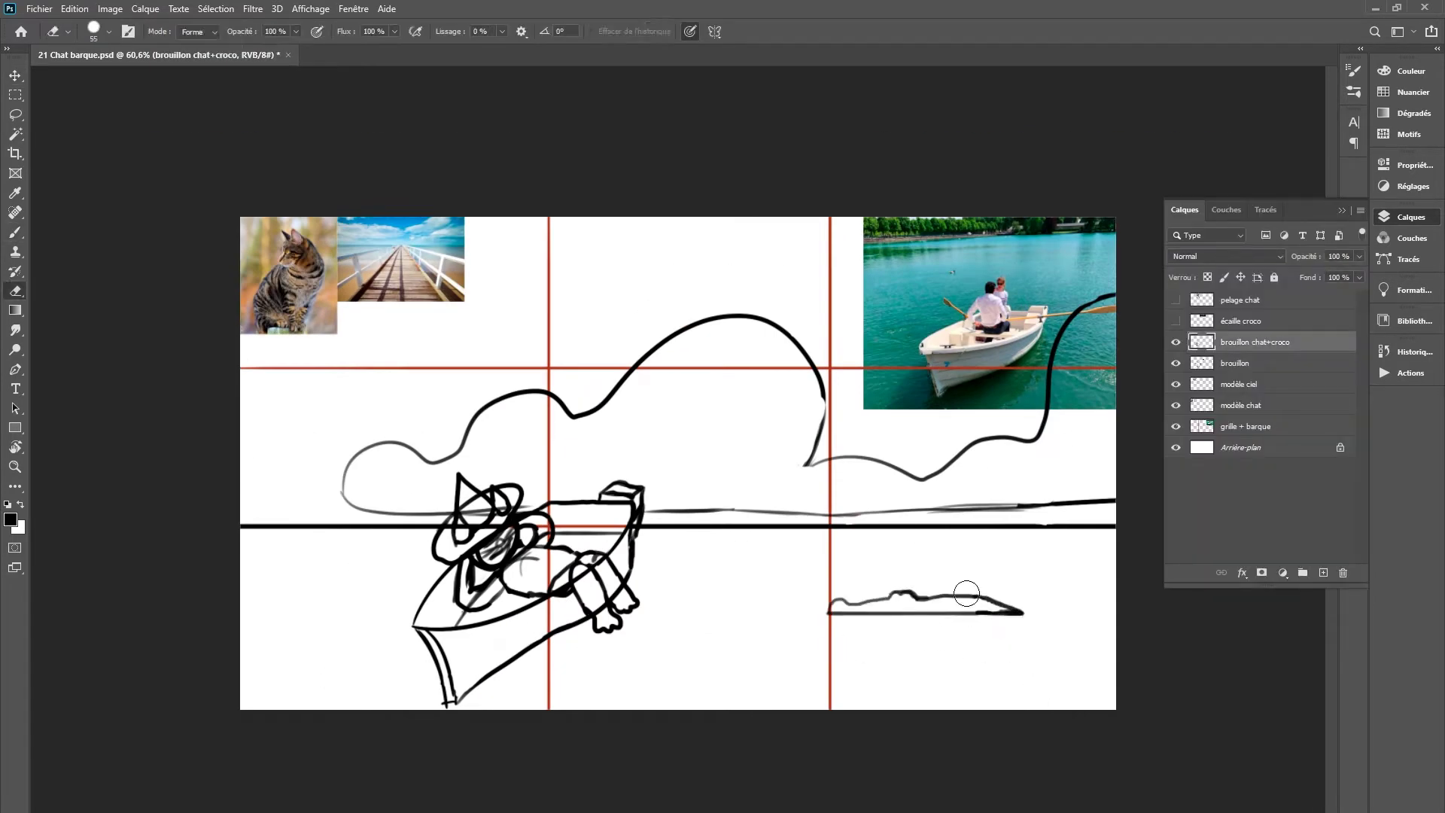
{"action": "key", "text": "ctrl+shift+alt+n"}
{"action": "type", "text": "ciel"}
Fill the ciel layer with a blue sky gradient and move it below the sketches
{"action": "key", "text": "g"}
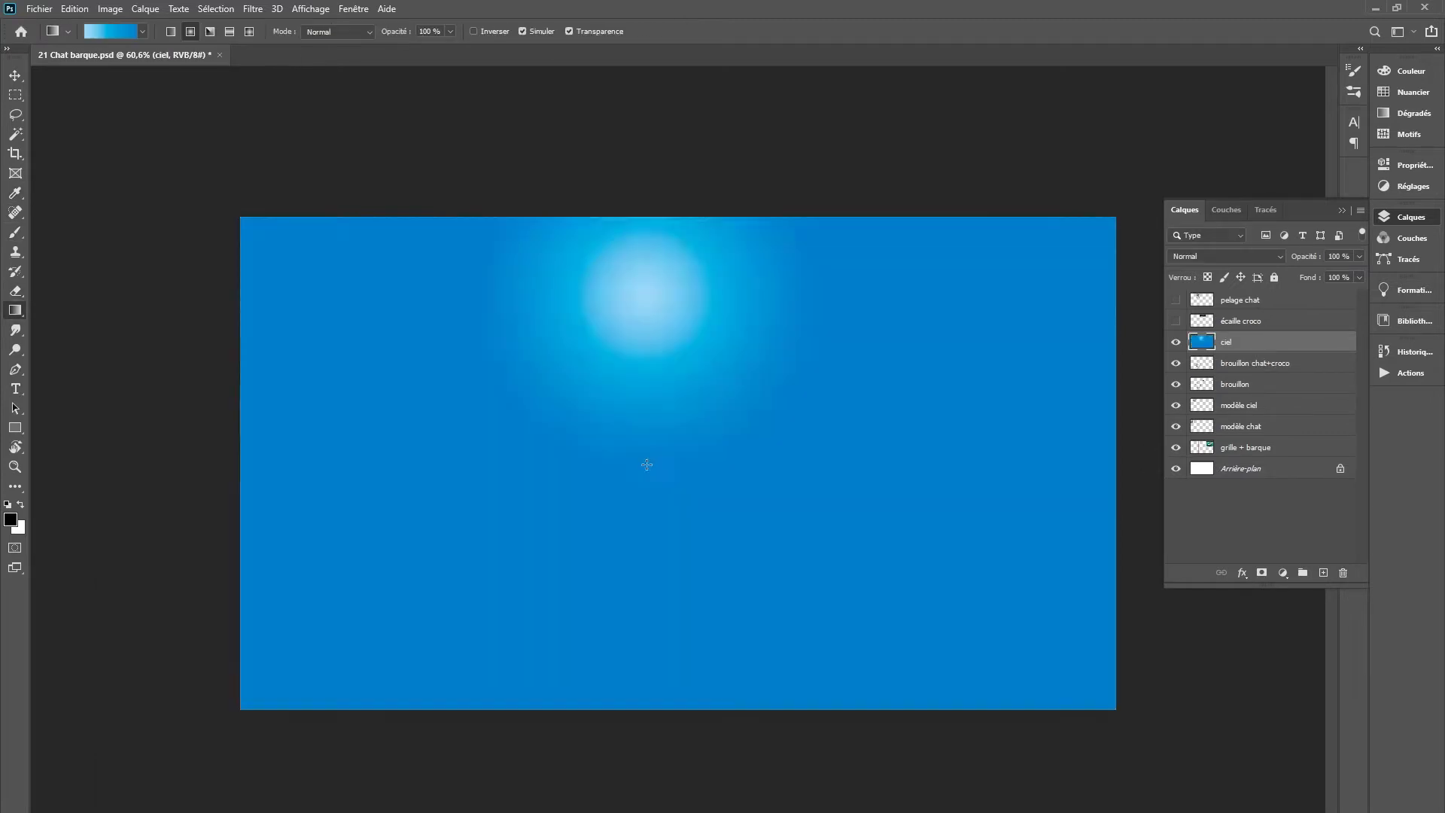
{"action": "left_click_drag", "start_coordinate": [730, 447], "coordinate": [729, 570]}
{"action": "key", "text": "ctrl+shift+bracketleft"}
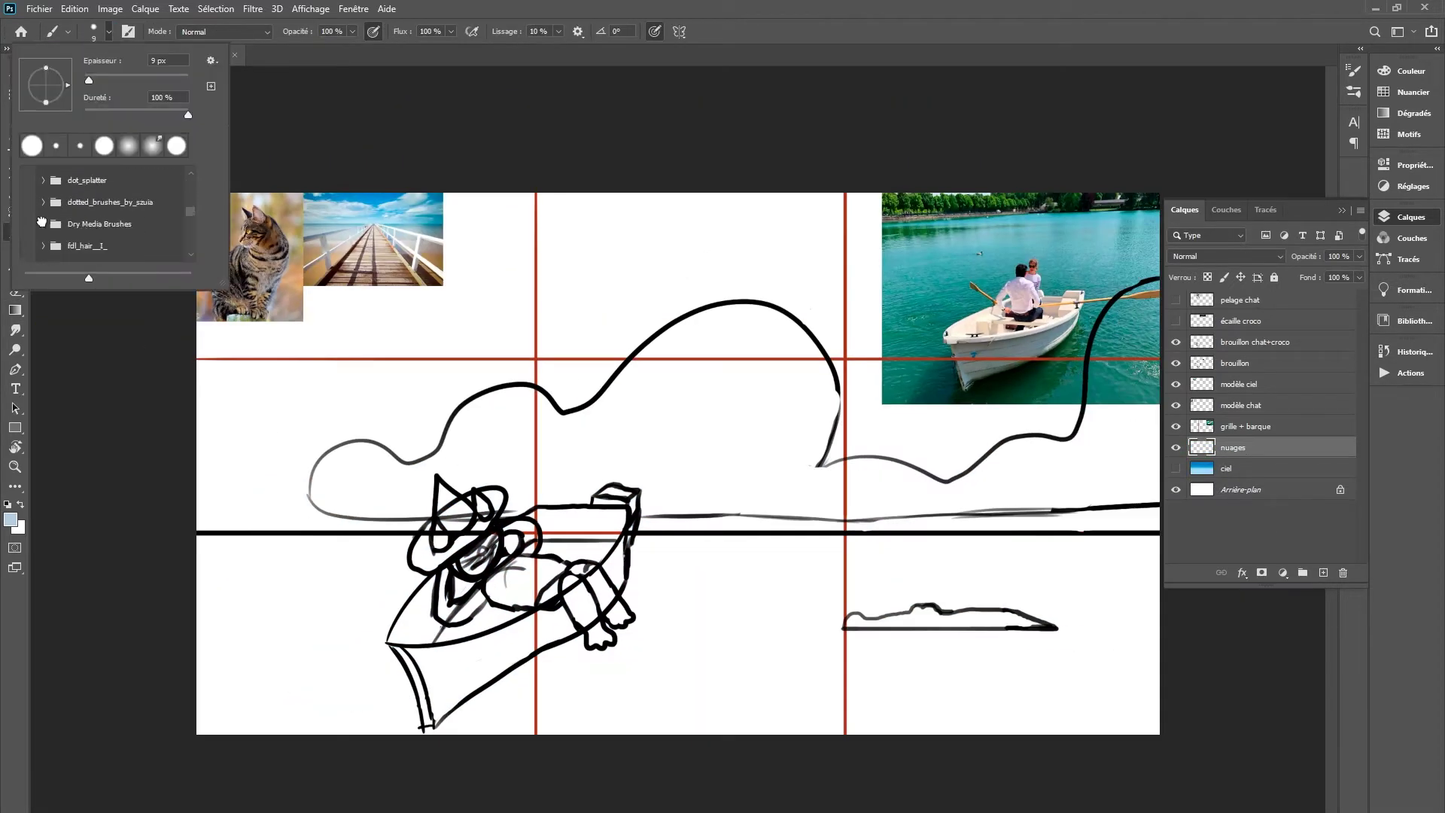
Paint the clouds pale blue with a dry-media brush, shading the left cloud darker blue
{"action": "double_click", "coordinate": [42, 224]}
{"action": "mouse_move", "coordinate": [500, 468]}
{"action": "left_mouse_down"}
{"action": "mouse_move", "coordinate": [364, 467]}
{"action": "mouse_move", "coordinate": [678, 376]}
{"action": "mouse_move", "coordinate": [621, 446]}
{"action": "mouse_move", "coordinate": [978, 496]}
{"action": "mouse_move", "coordinate": [1125, 331]}
{"action": "left_mouse_up"}
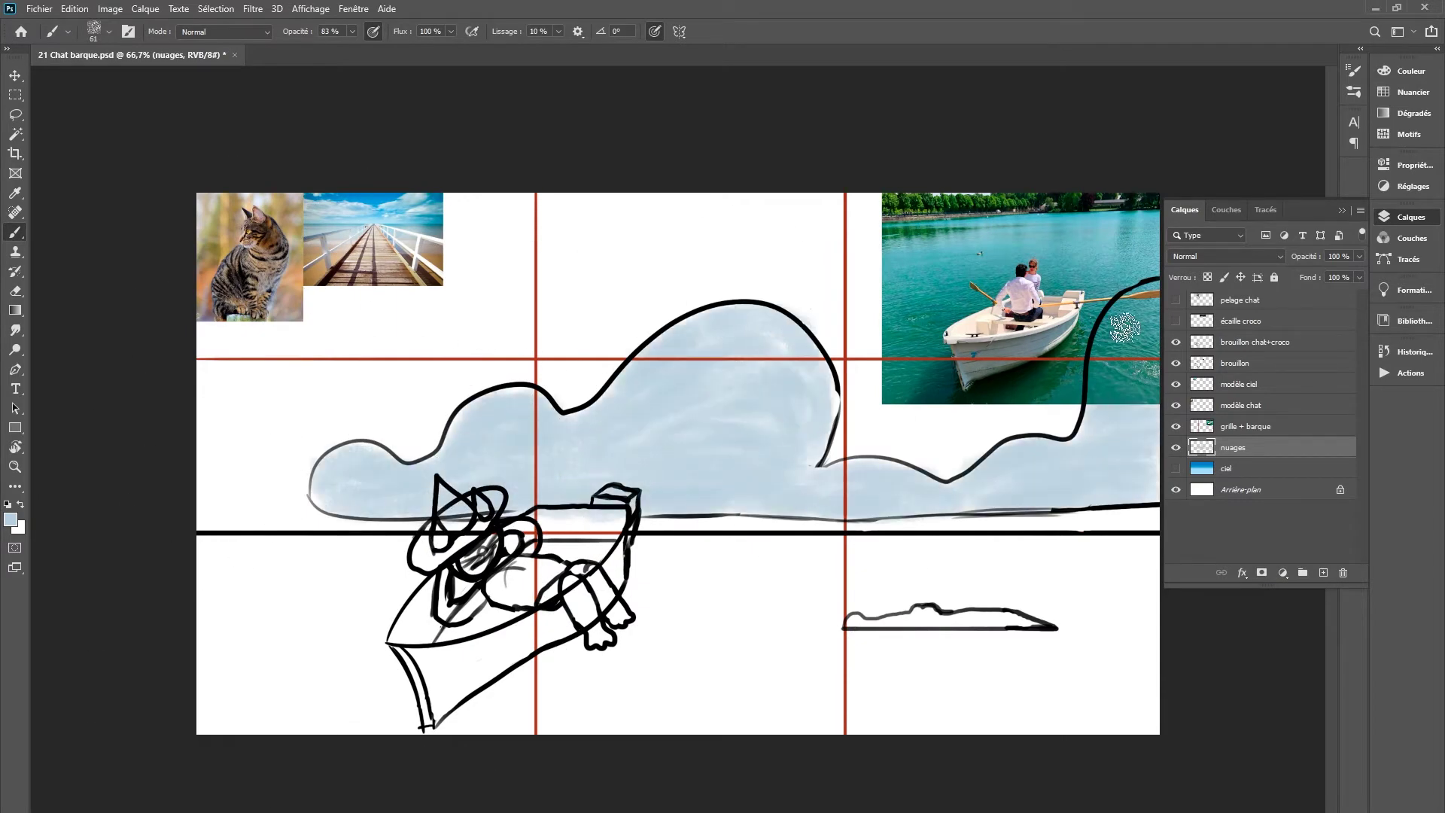
{"action": "left_click", "coordinate": [1175, 426]}
{"action": "key", "text": "i"}
{"action": "key", "text": "b"}
{"action": "mouse_move", "coordinate": [527, 452]}
{"action": "left_mouse_down"}
{"action": "mouse_move", "coordinate": [660, 451]}
{"action": "mouse_move", "coordinate": [548, 477]}
{"action": "left_mouse_up"}
{"action": "left_click", "coordinate": [1091, 467], "text": "alt"}
{"action": "key", "text": "b"}
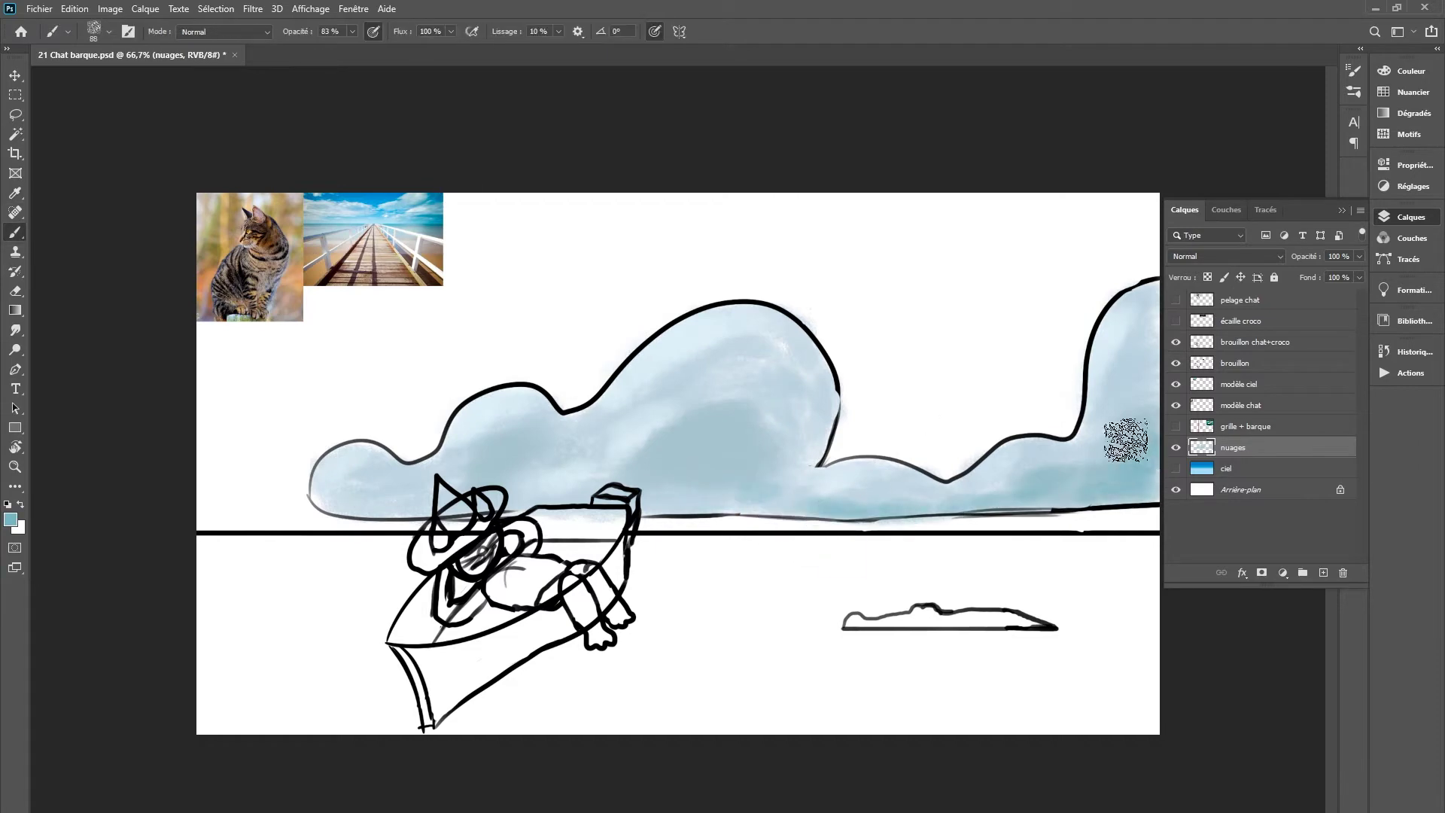
{"action": "left_click", "coordinate": [1122, 445], "text": "alt"}
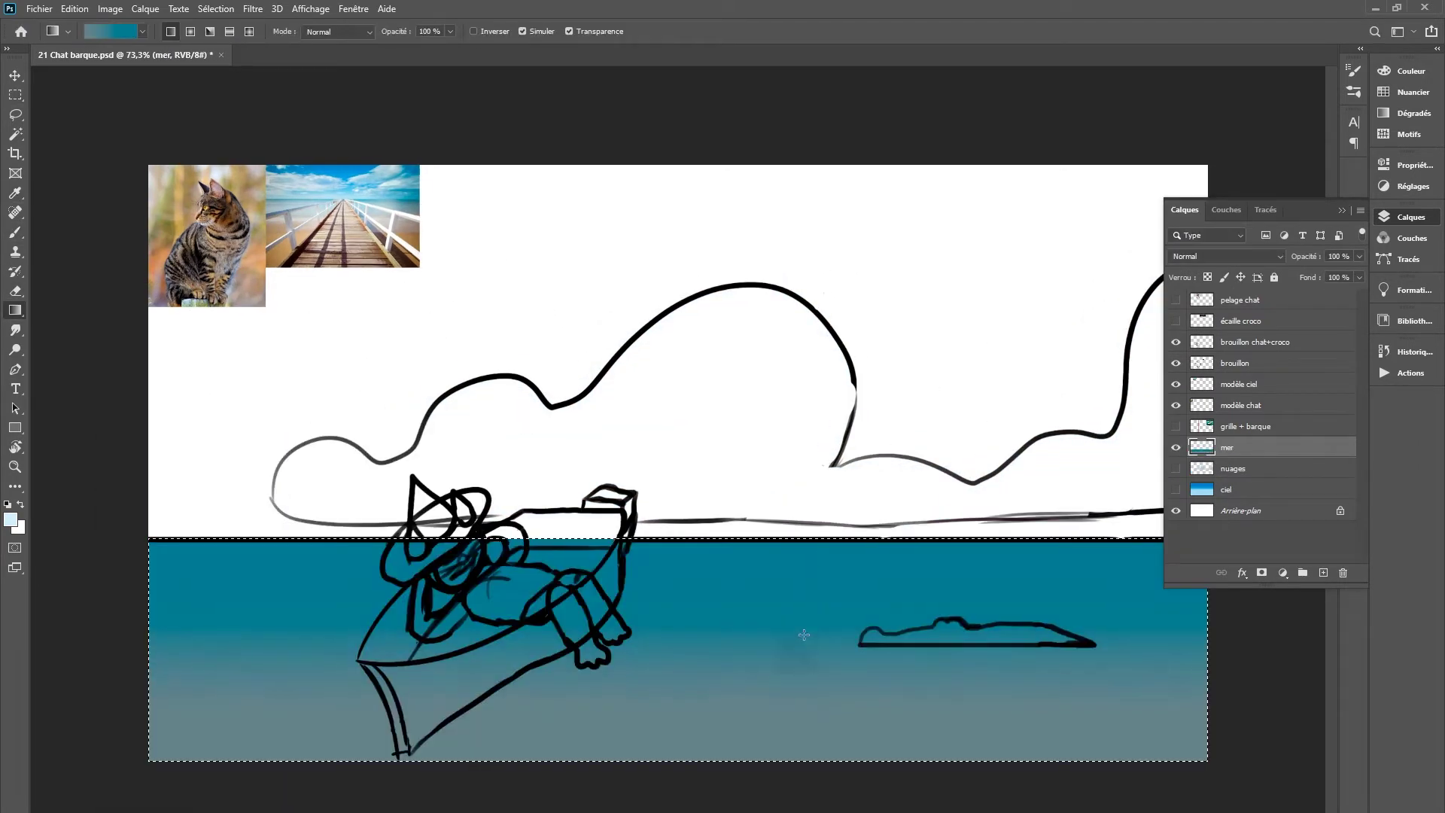
Paint three pale streaks across the sea near the horizon and fill the crocodile with grey
{"action": "left_click_drag", "start_coordinate": [813, 549], "coordinate": [196, 555]}
{"action": "left_click_drag", "start_coordinate": [354, 566], "coordinate": [233, 566]}
{"action": "left_click_drag", "start_coordinate": [275, 591], "coordinate": [407, 594]}
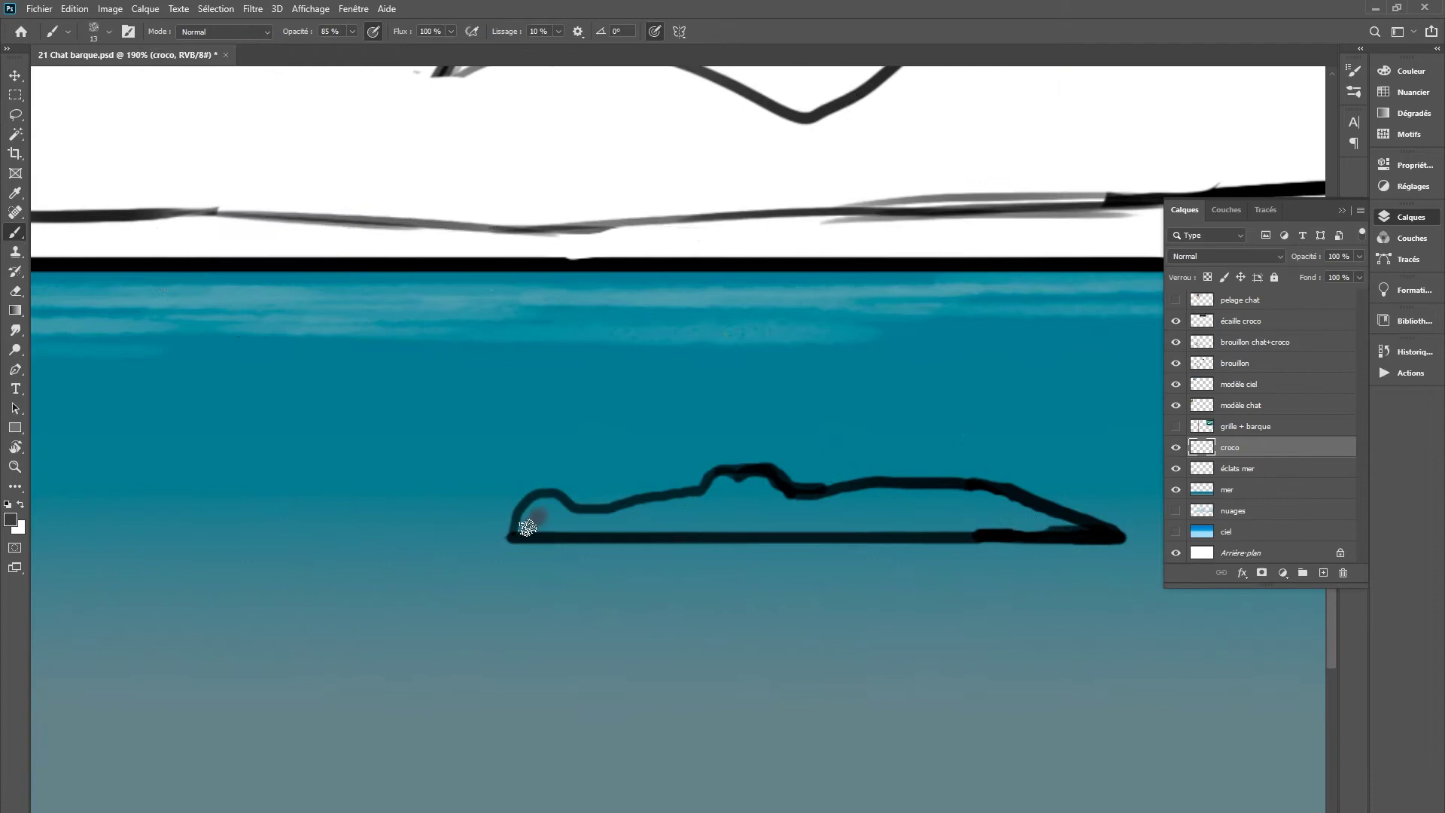
{"action": "left_click_drag", "start_coordinate": [523, 516], "coordinate": [966, 498]}
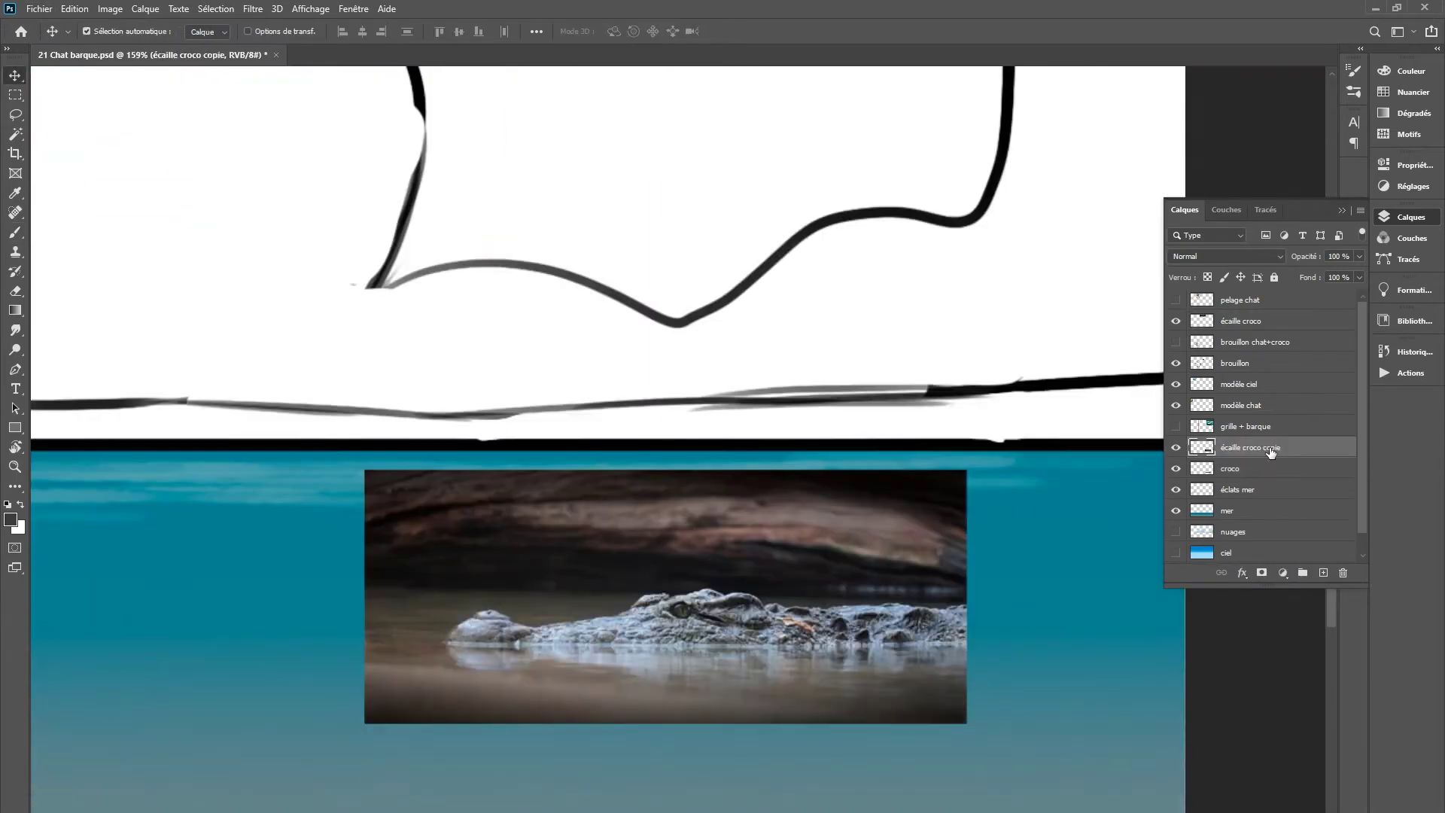
Set the écaille layer to Différence, add a mask, and hide the top of the crocodile photo
{"action": "left_click", "coordinate": [1227, 256]}
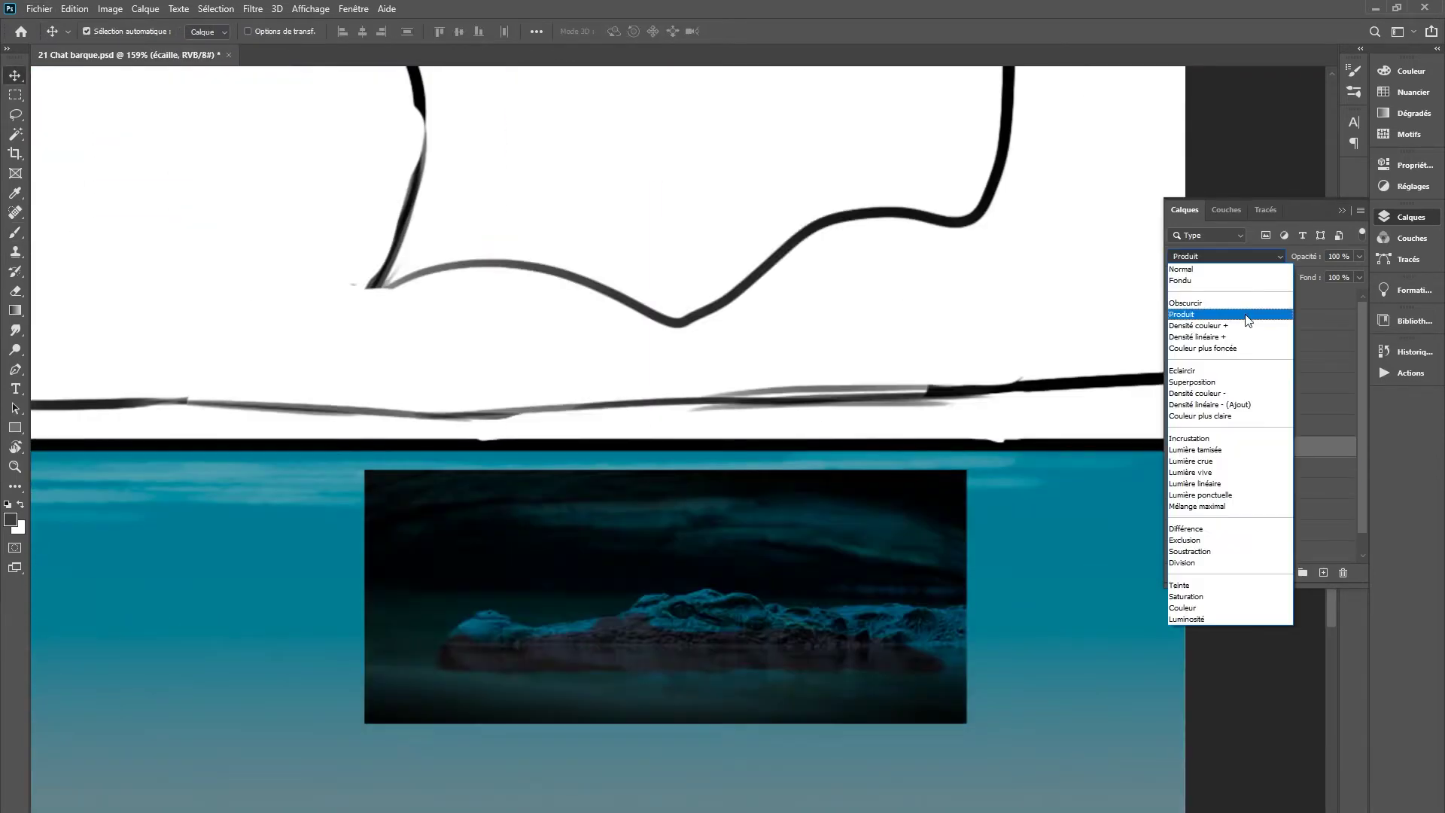
{"action": "left_click", "coordinate": [1186, 528]}
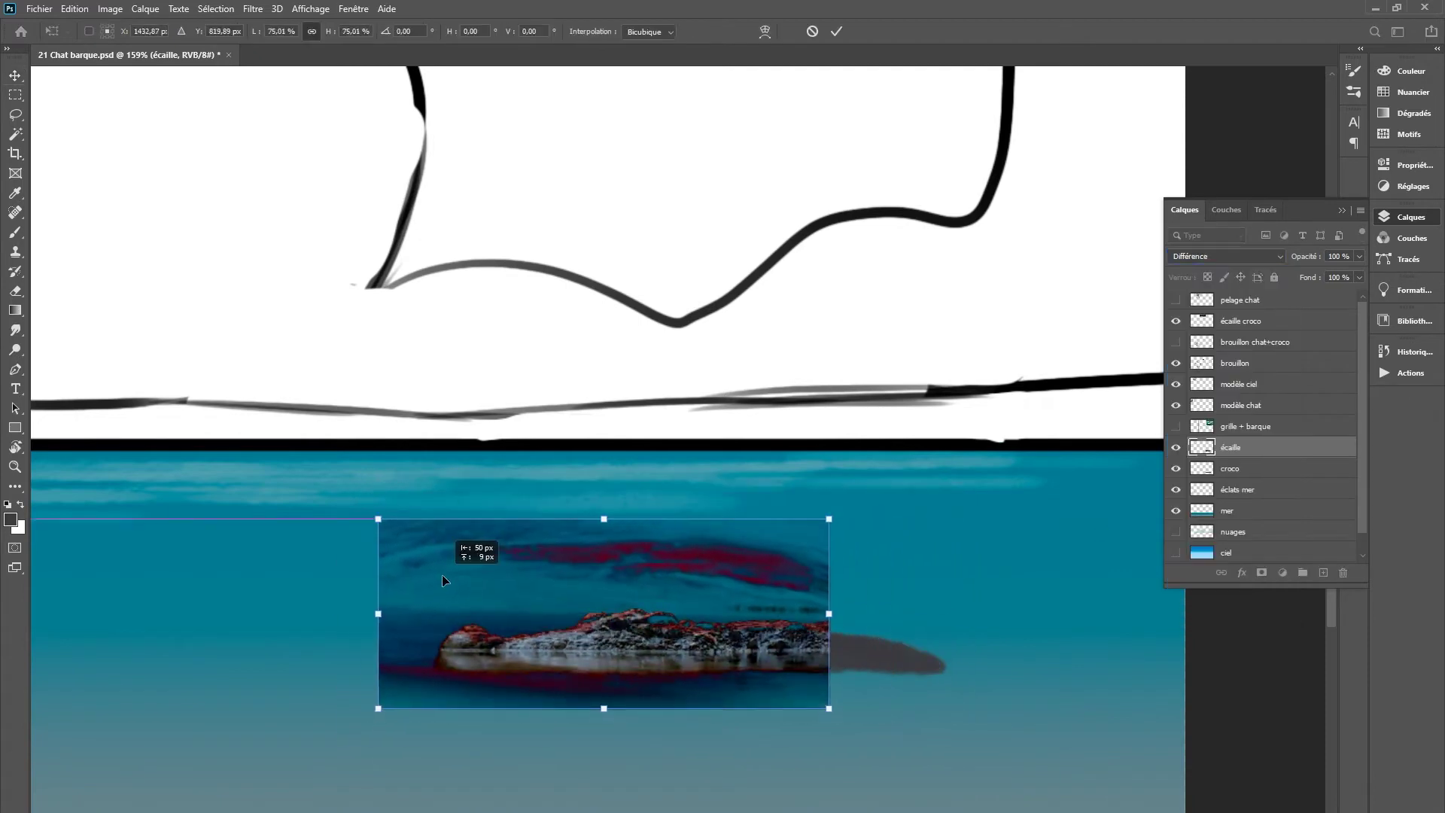
{"action": "left_click", "coordinate": [1261, 572]}
{"action": "key", "text": "b"}
{"action": "mouse_move", "coordinate": [361, 489]}
{"action": "left_mouse_down"}
{"action": "mouse_move", "coordinate": [597, 532]}
{"action": "mouse_move", "coordinate": [497, 571]}
{"action": "left_mouse_up"}
Mask out the crocodile's tail and shadow, returning écaille to Normal blending
{"action": "scroll", "coordinate": [556, 625], "scroll_direction": "up", "scroll_amount": 3}
{"action": "left_click", "coordinate": [1226, 255]}
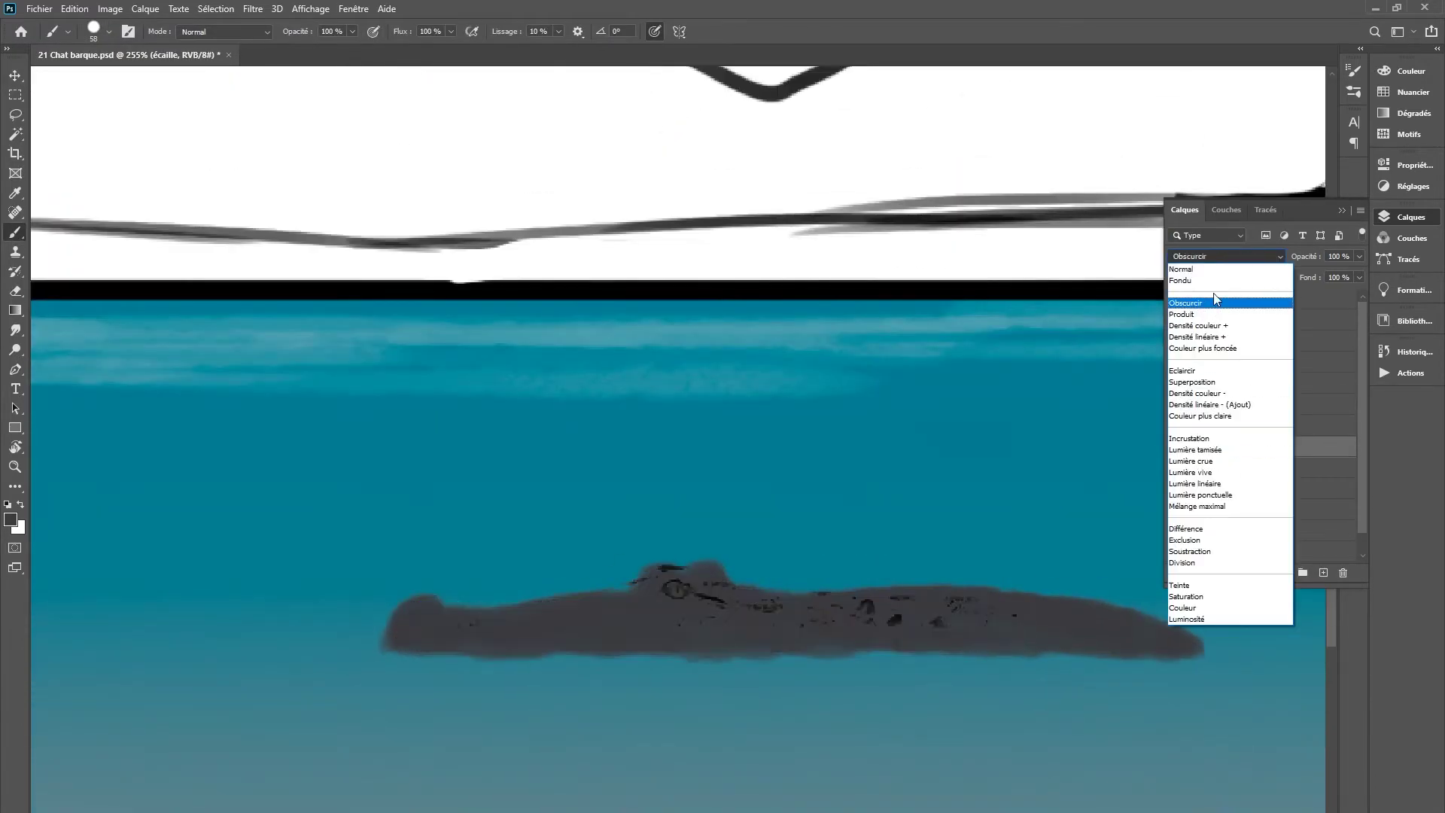
{"action": "left_click", "coordinate": [1204, 269]}
{"action": "scroll", "coordinate": [897, 416], "scroll_direction": "down", "scroll_amount": 2}
{"action": "mouse_move", "coordinate": [753, 602]}
{"action": "left_mouse_down"}
{"action": "mouse_move", "coordinate": [873, 677]}
{"action": "mouse_move", "coordinate": [846, 561]}
{"action": "left_mouse_up"}
{"action": "key", "text": "bracketleft"}
{"action": "left_click", "coordinate": [1227, 256]}
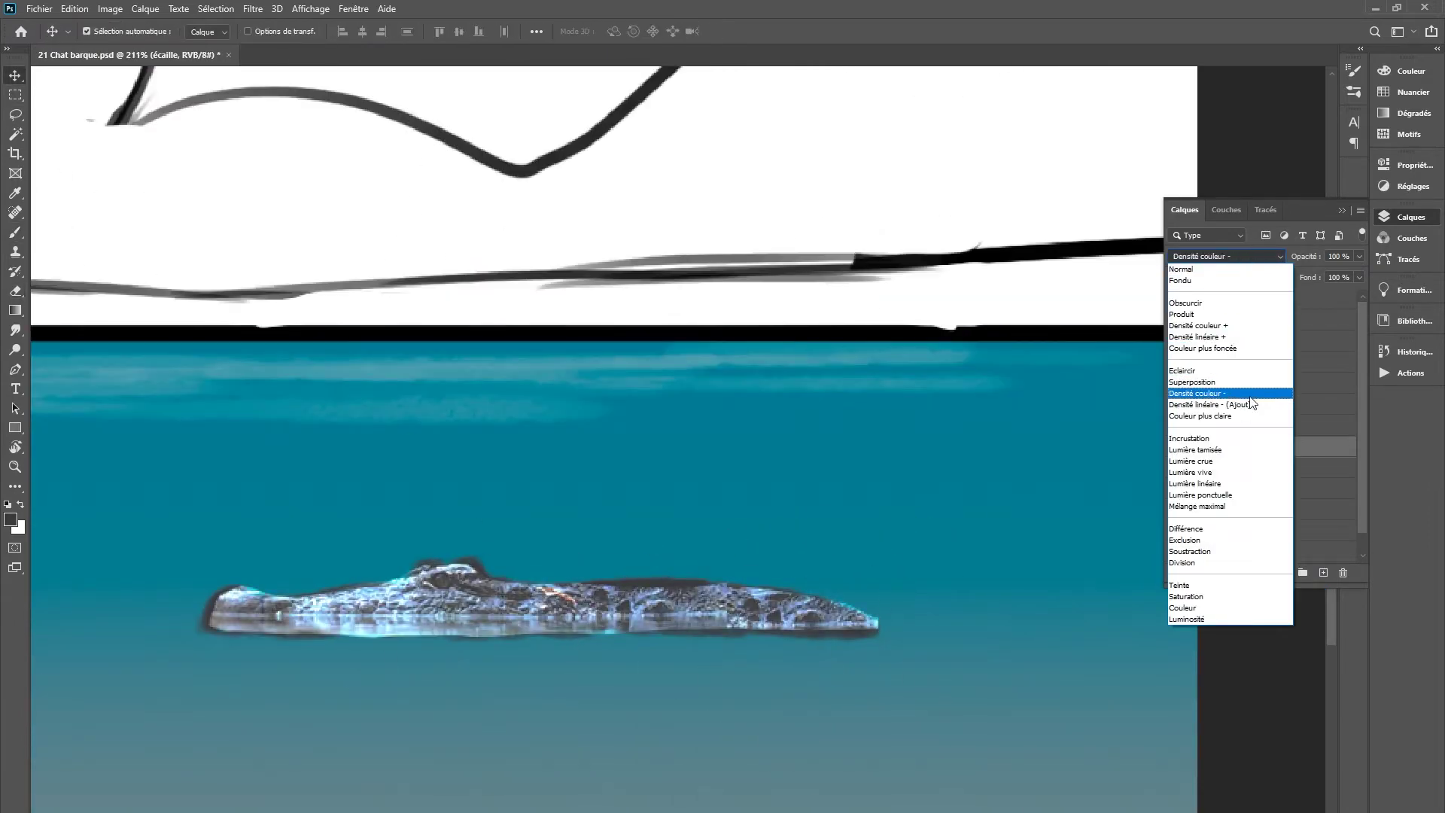
{"action": "left_click", "coordinate": [1204, 260]}
Erase the grey edges around the crocodile on the croco layer
{"action": "left_click", "coordinate": [1229, 468]}
{"action": "key", "text": "v"}
{"action": "scroll", "coordinate": [975, 549], "scroll_direction": "down", "scroll_amount": 4}
{"action": "scroll", "coordinate": [975, 550], "scroll_direction": "up", "scroll_amount": 3}
{"action": "key", "text": "e"}
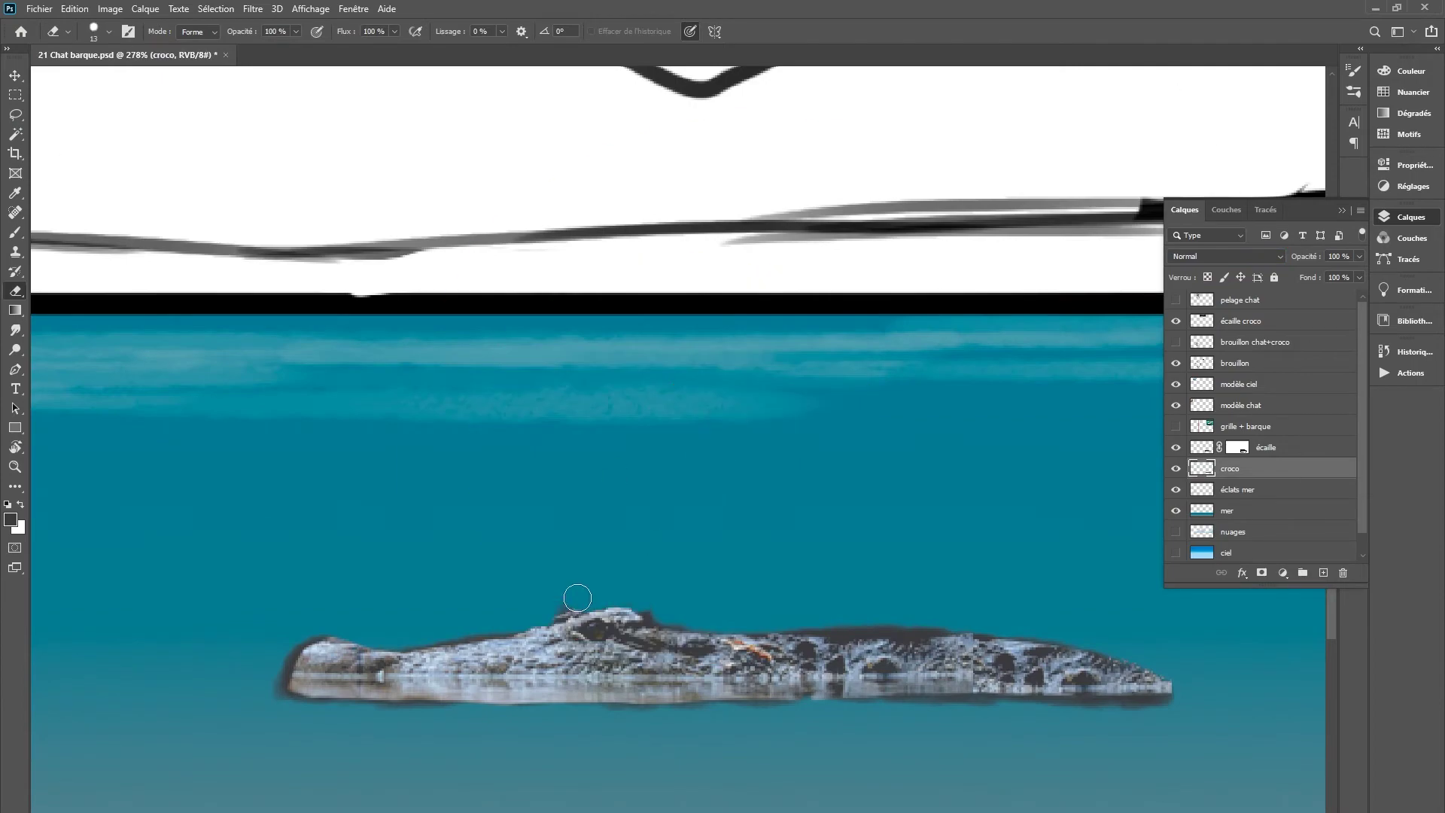
{"action": "left_click_drag", "start_coordinate": [575, 597], "coordinate": [645, 600]}
{"action": "scroll", "coordinate": [1068, 728], "scroll_direction": "down", "scroll_amount": 3}
{"action": "scroll", "coordinate": [757, 642], "scroll_direction": "up", "scroll_amount": 3}
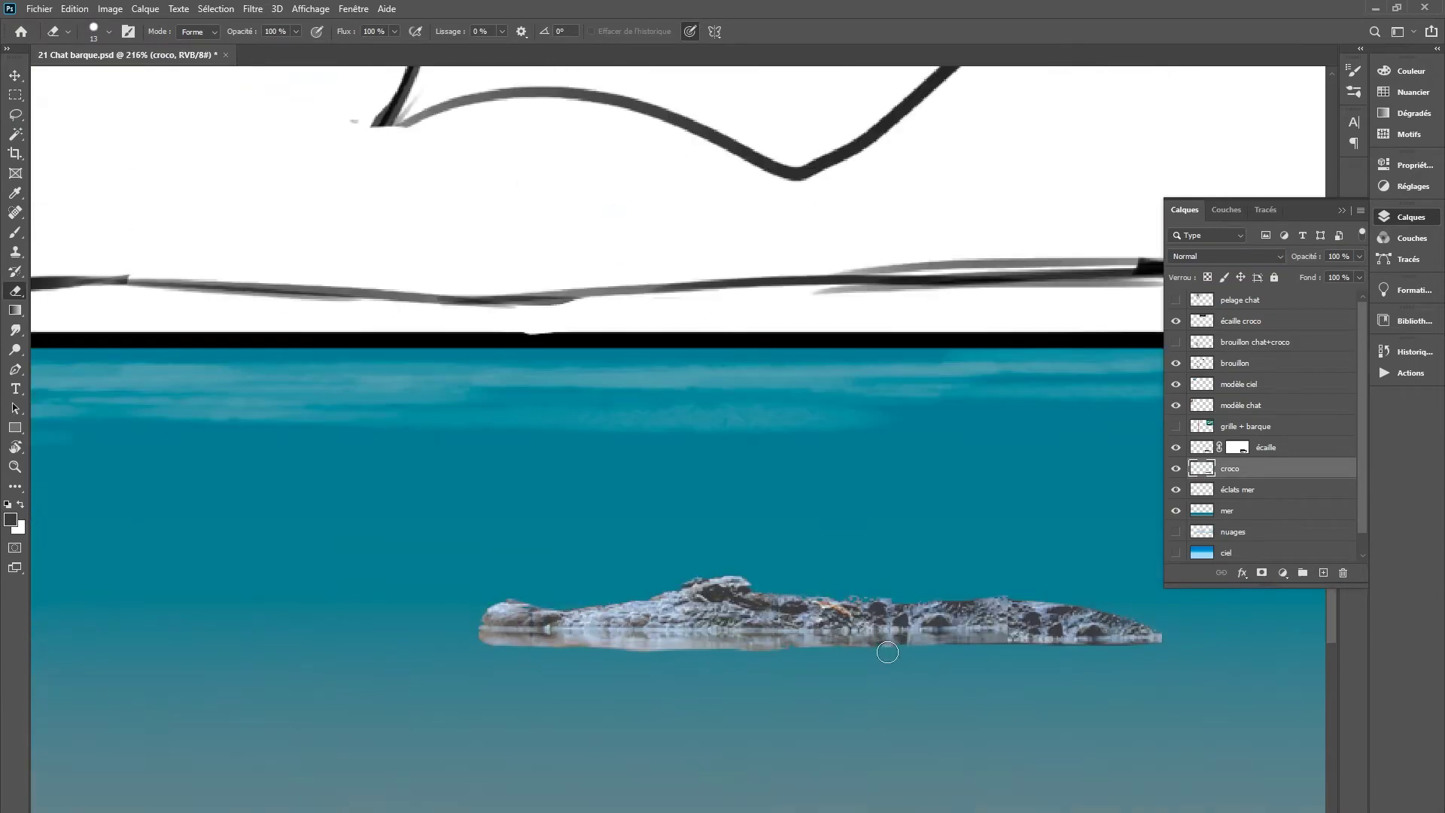
{"action": "scroll", "coordinate": [774, 614], "scroll_direction": "up", "scroll_amount": 1}
{"action": "scroll", "coordinate": [775, 613], "scroll_direction": "down", "scroll_amount": 3}
{"action": "scroll", "coordinate": [774, 614], "scroll_direction": "up", "scroll_amount": 3}
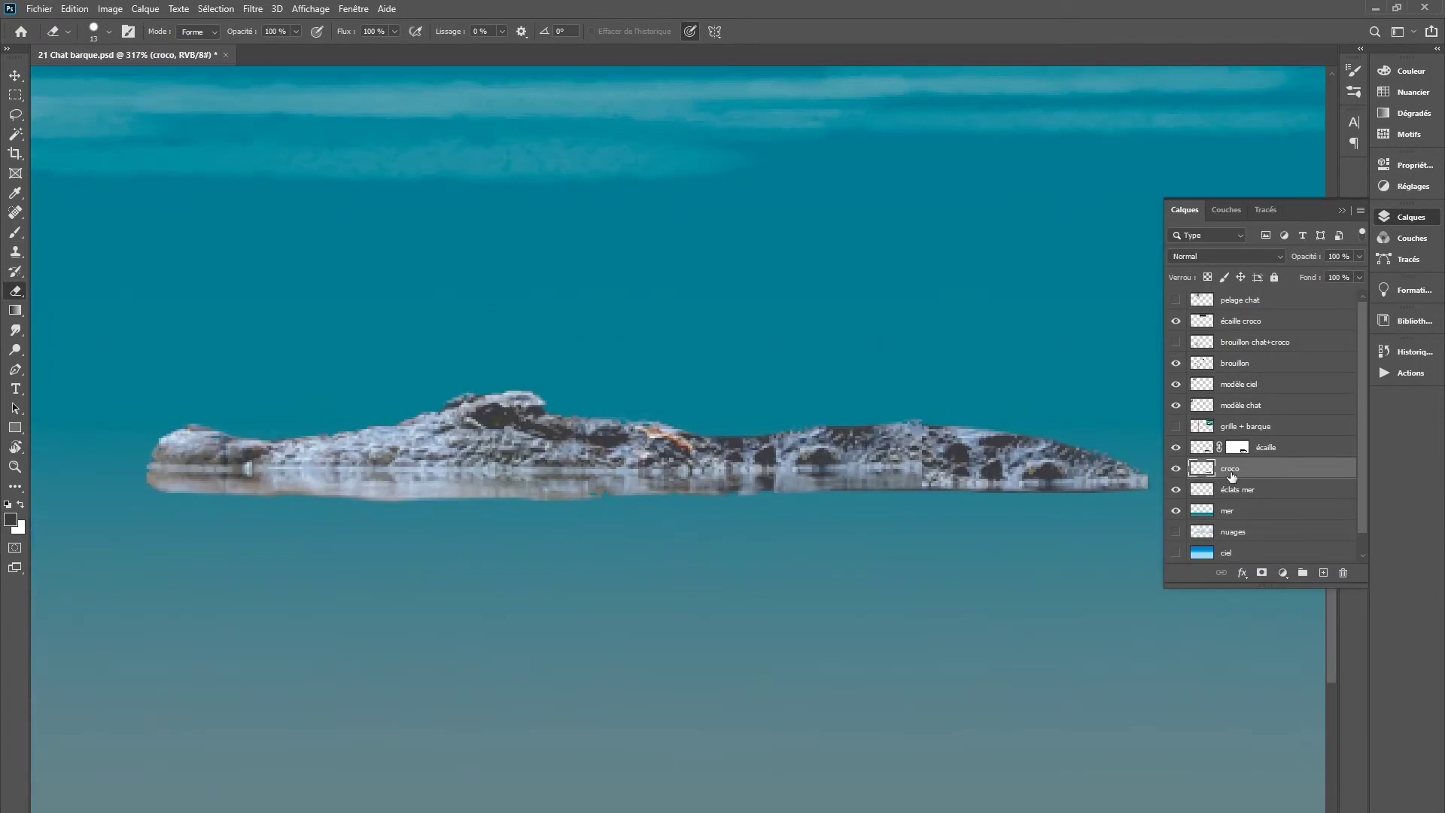
Paint a light grey-blue highlight along the crocodile's snout on the croco layer
{"action": "left_click", "coordinate": [1234, 449]}
{"action": "left_click", "coordinate": [1229, 467]}
{"action": "key", "text": "b"}
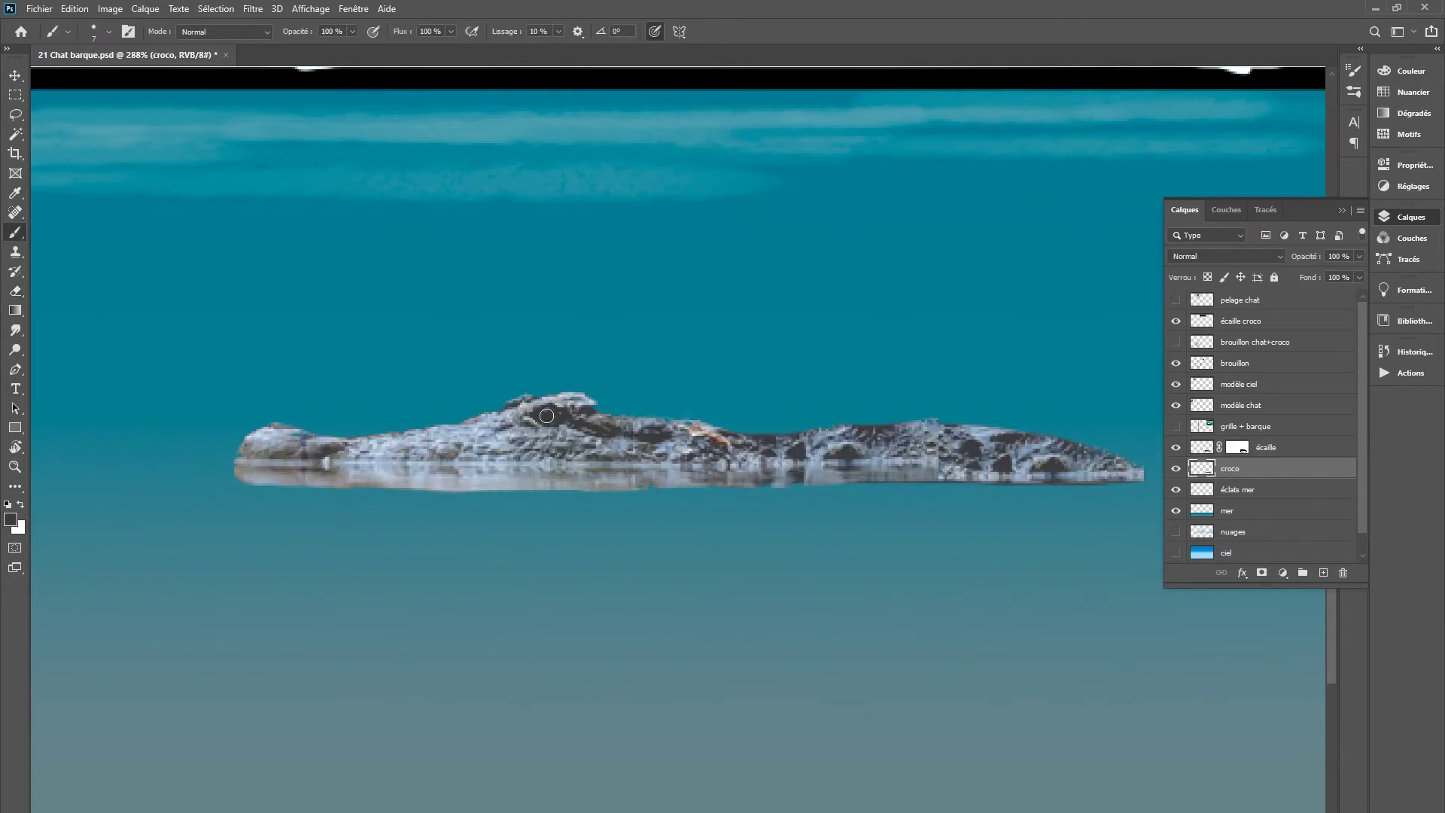
{"action": "left_click", "coordinate": [546, 415], "text": "alt"}
{"action": "left_click_drag", "start_coordinate": [289, 439], "coordinate": [380, 437]}
{"action": "key", "text": "r"}
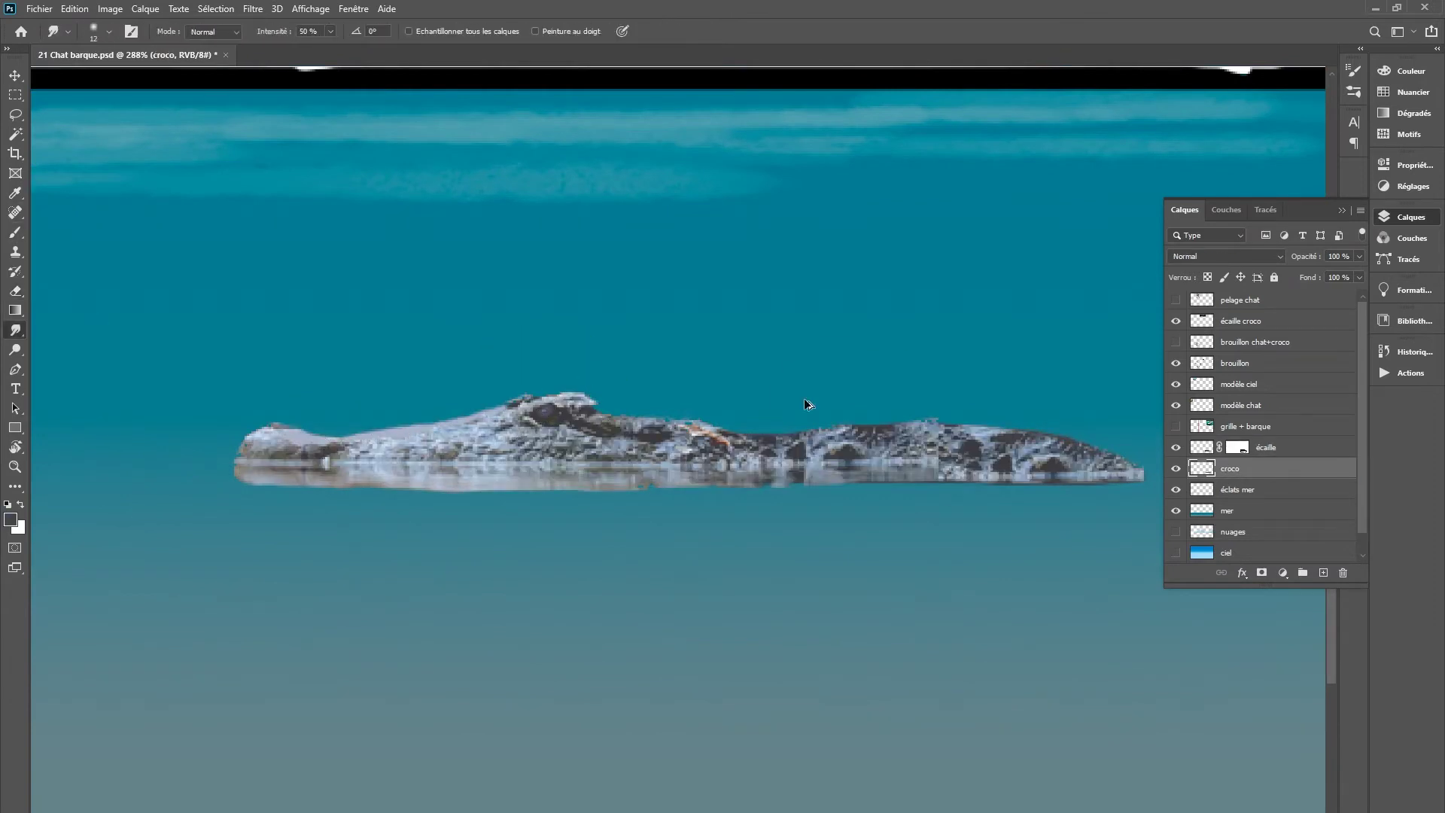
{"action": "left_click", "coordinate": [1204, 449]}
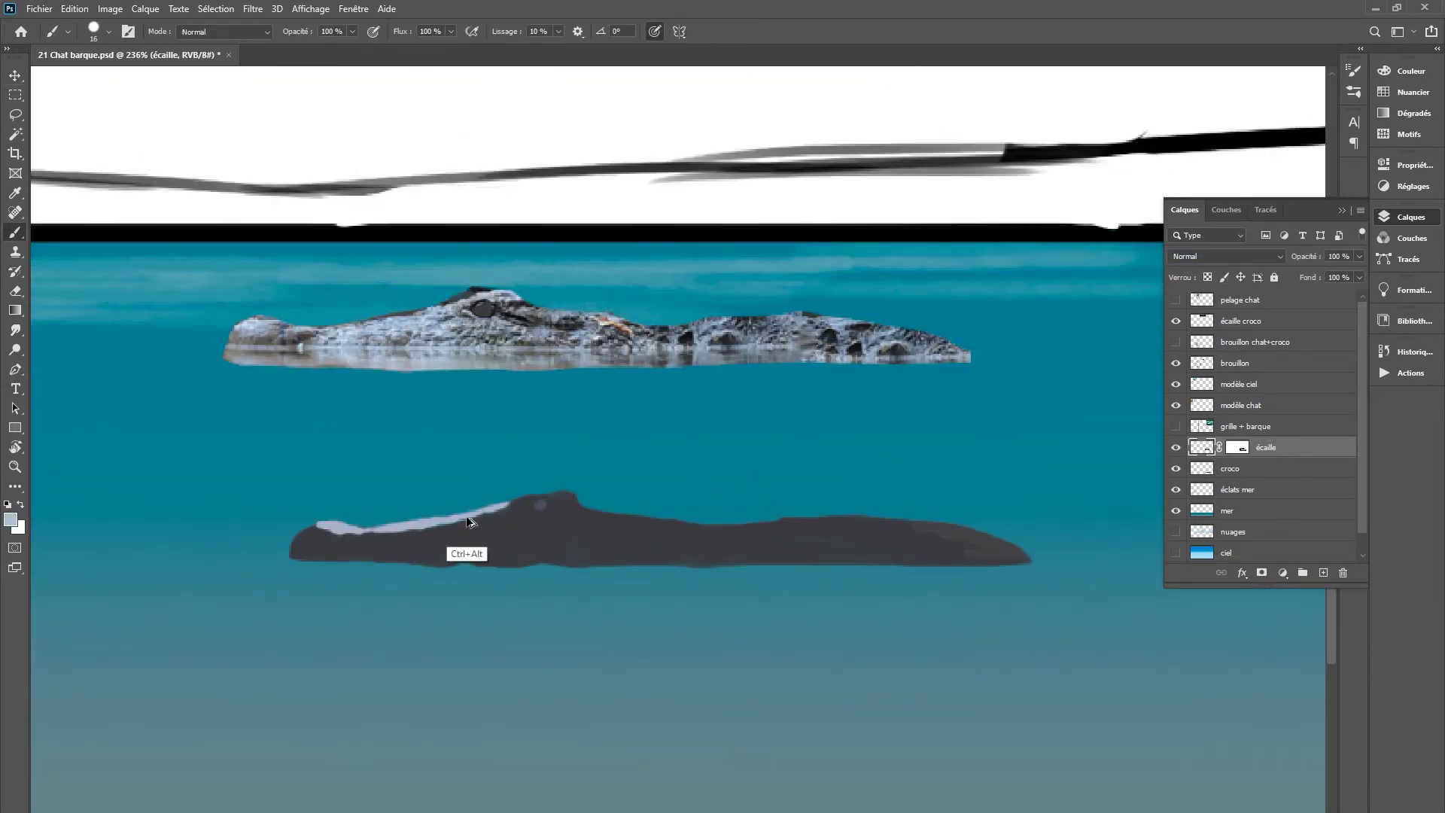
Paint light strokes along the crocodile's back and body, then lower paint opacity to 31%
{"action": "mouse_move", "coordinate": [312, 531]}
{"action": "left_mouse_down"}
{"action": "mouse_move", "coordinate": [561, 494]}
{"action": "mouse_move", "coordinate": [950, 365]}
{"action": "left_mouse_up"}
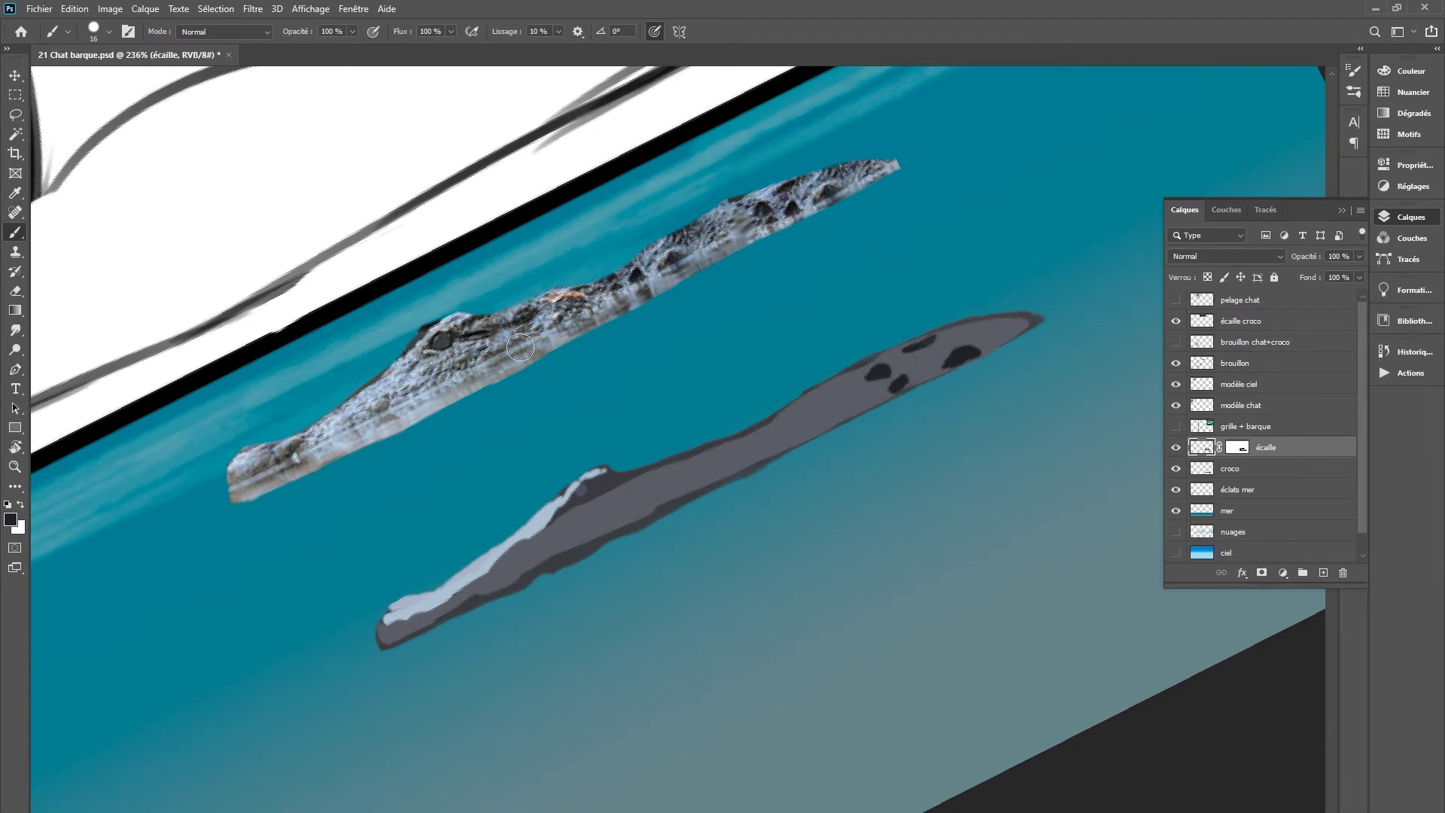
{"action": "left_click_drag", "start_coordinate": [391, 619], "coordinate": [843, 388]}
{"action": "key", "text": "3"}
{"action": "key", "text": "1"}
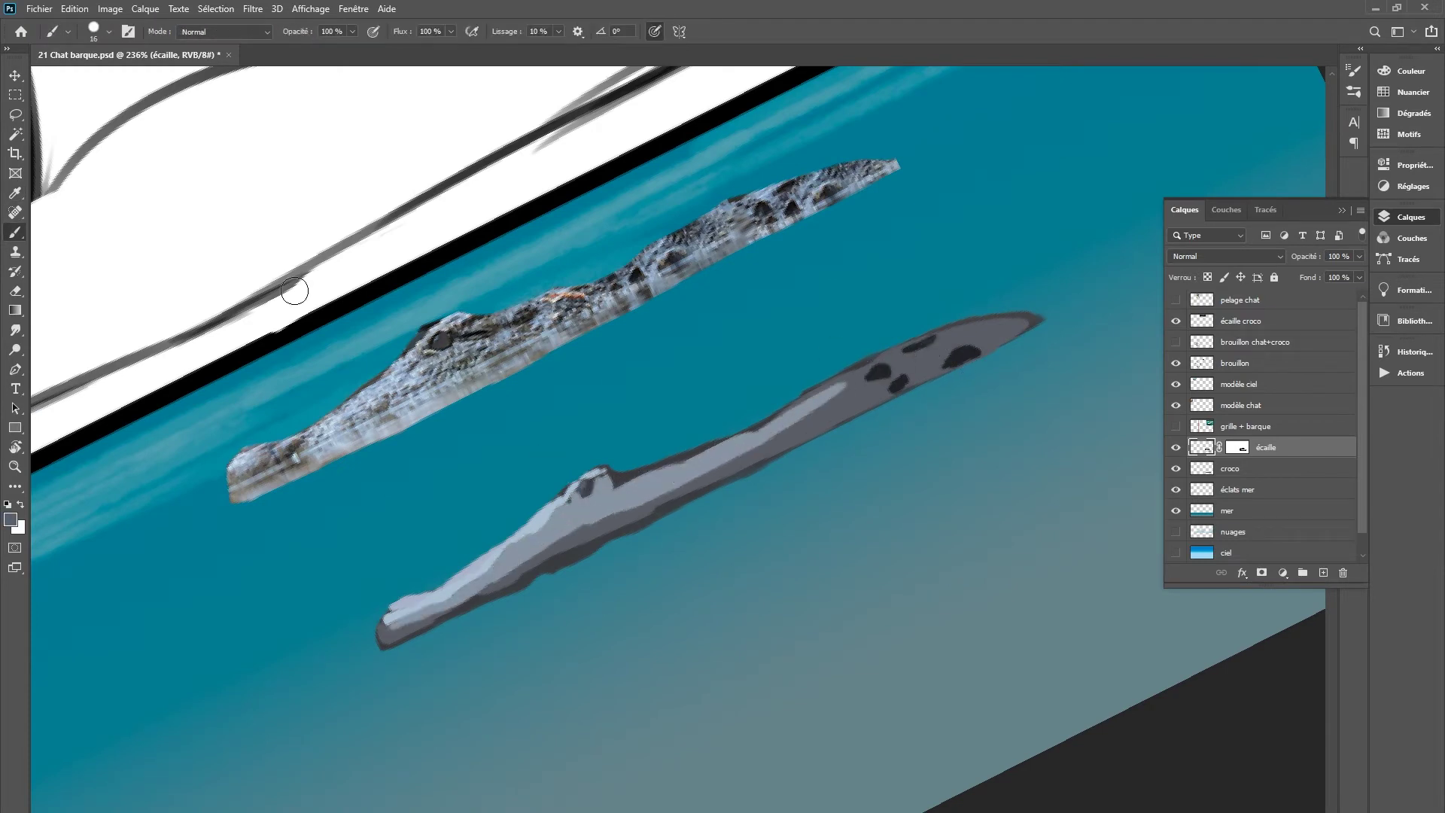
{"action": "key", "text": "alt+bracketleft"}
{"action": "key", "text": "bracketright"}
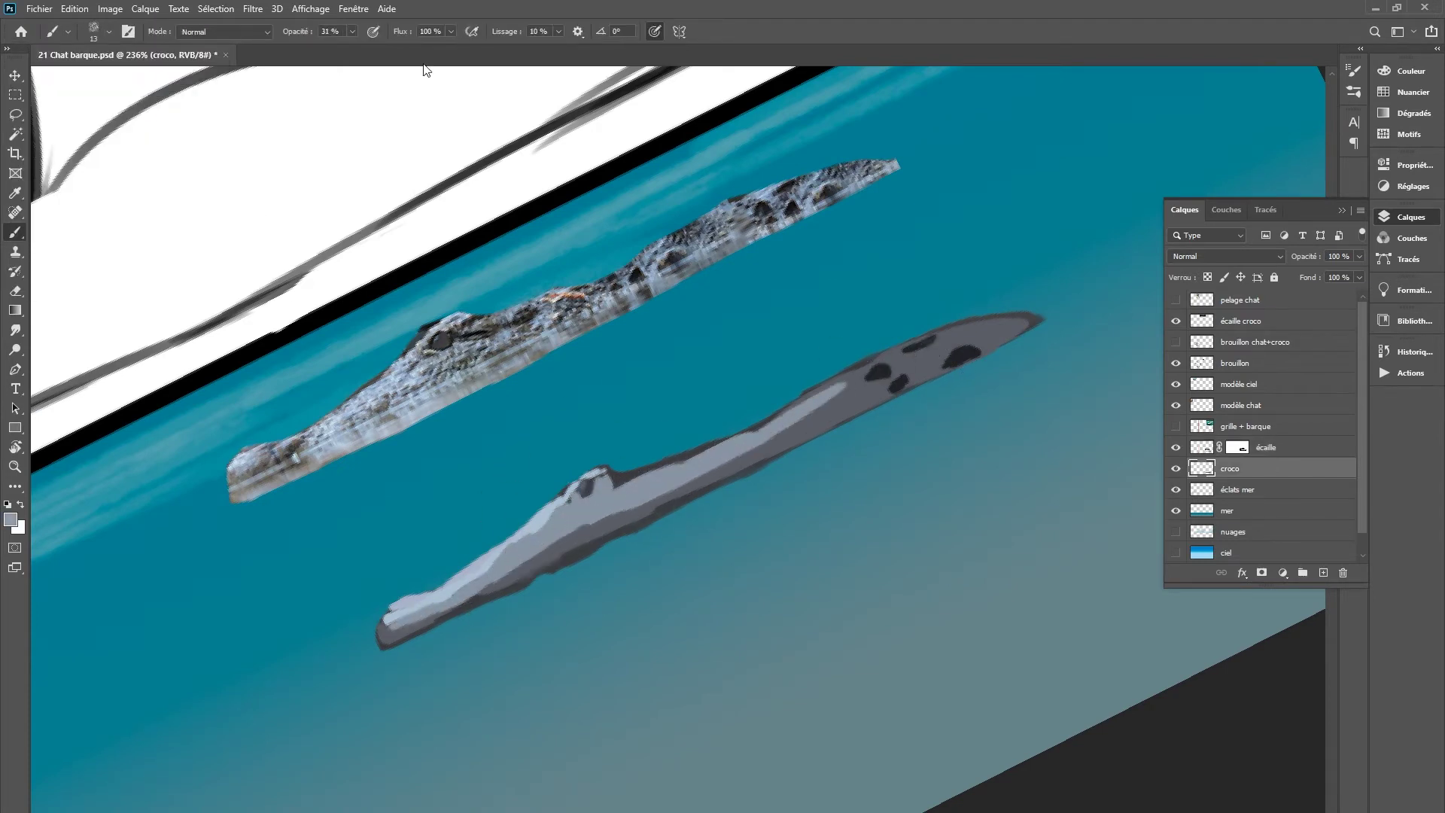
Hide the écaille layer and paint dark grey over the crocodile body
{"action": "left_click", "coordinate": [1176, 447]}
{"action": "left_click", "coordinate": [574, 526], "text": "alt"}
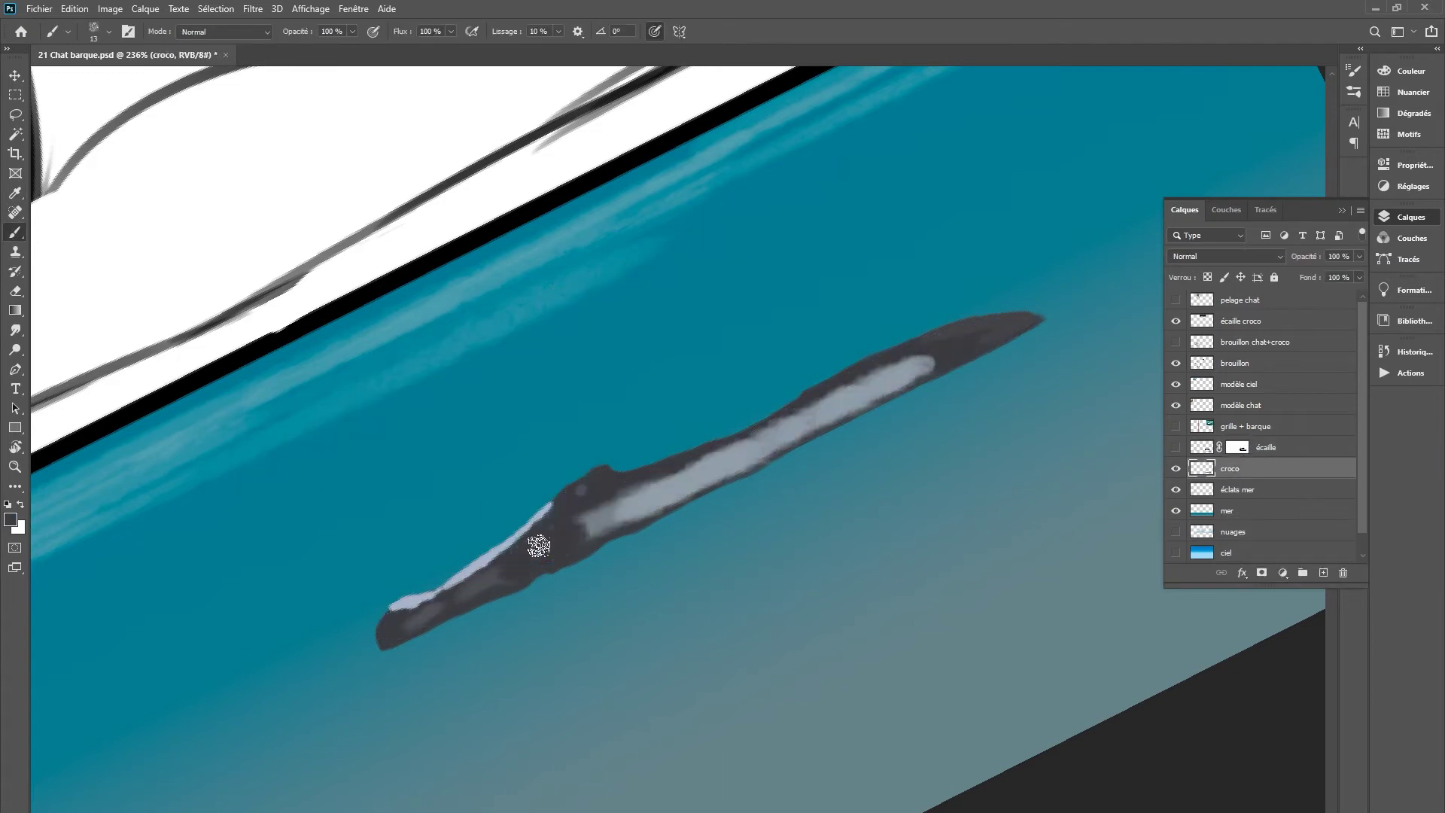
{"action": "left_click_drag", "start_coordinate": [532, 555], "coordinate": [990, 360]}
{"action": "key", "text": "period"}
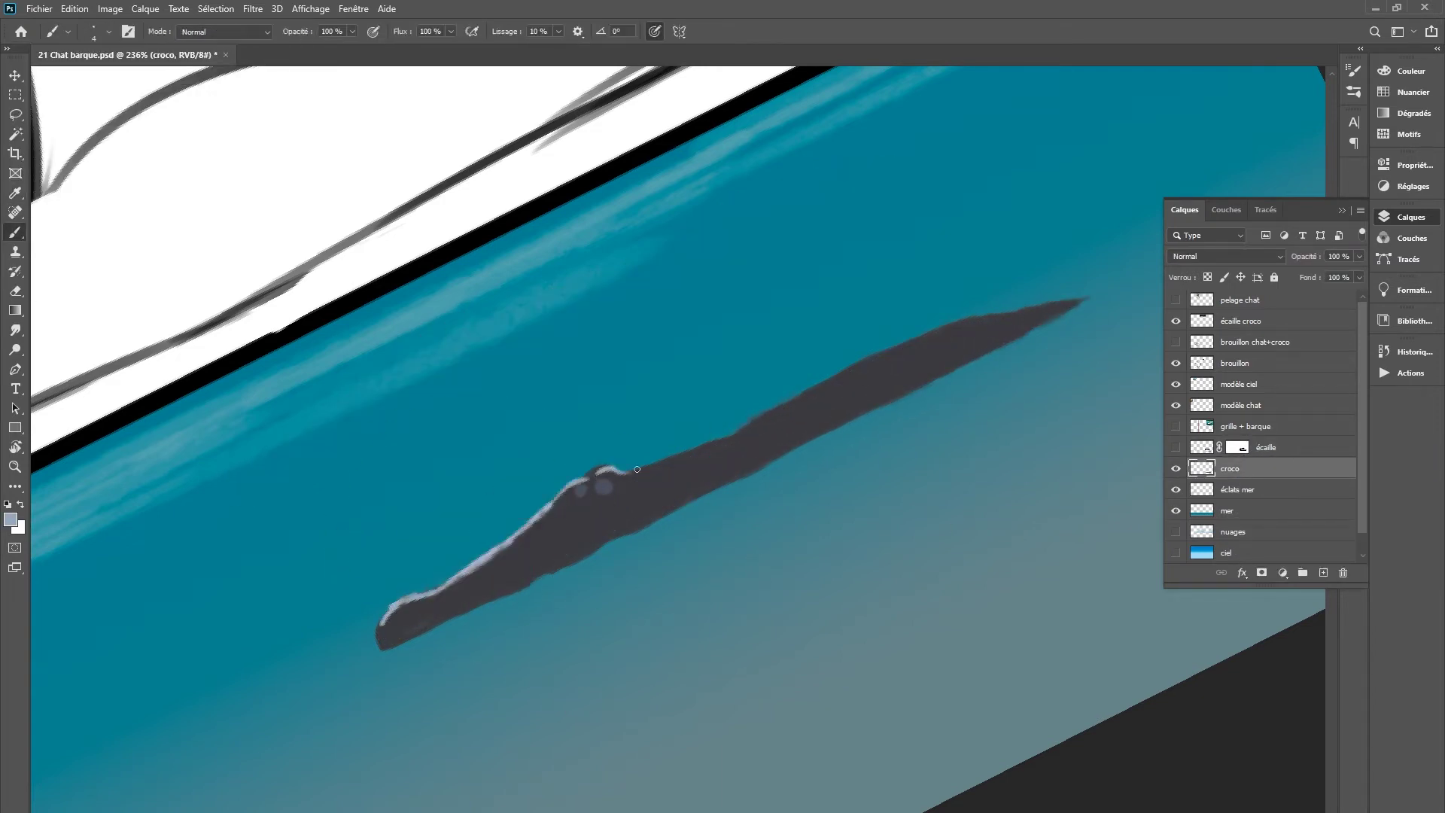
Erase the crocodile's stray feet to clean up the silhouette
{"action": "key", "text": "e"}
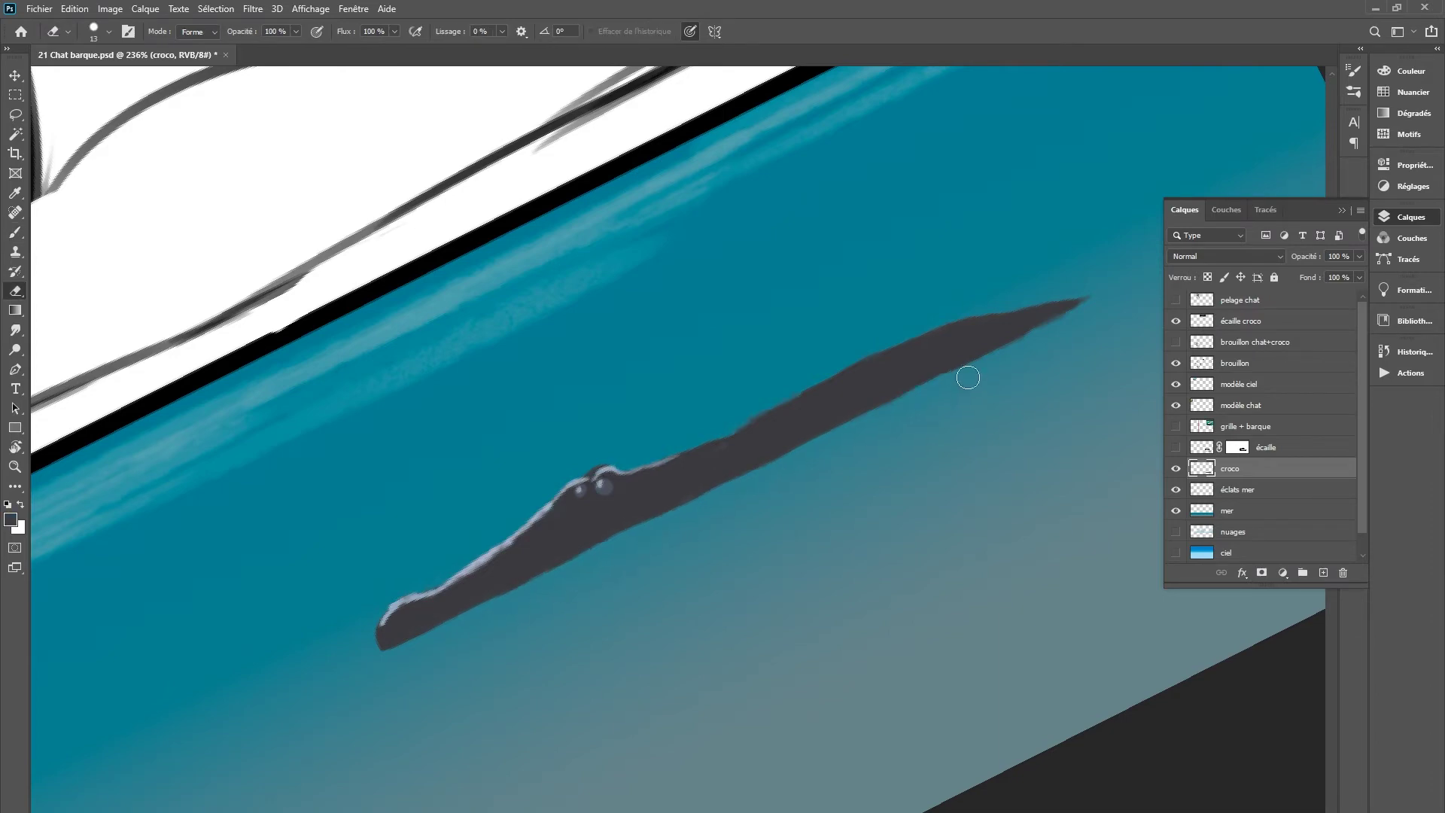
{"action": "scroll", "coordinate": [610, 564], "scroll_direction": "up", "scroll_amount": 1}
{"action": "key", "text": "b"}
{"action": "scroll", "coordinate": [694, 568], "scroll_direction": "down", "scroll_amount": 3}
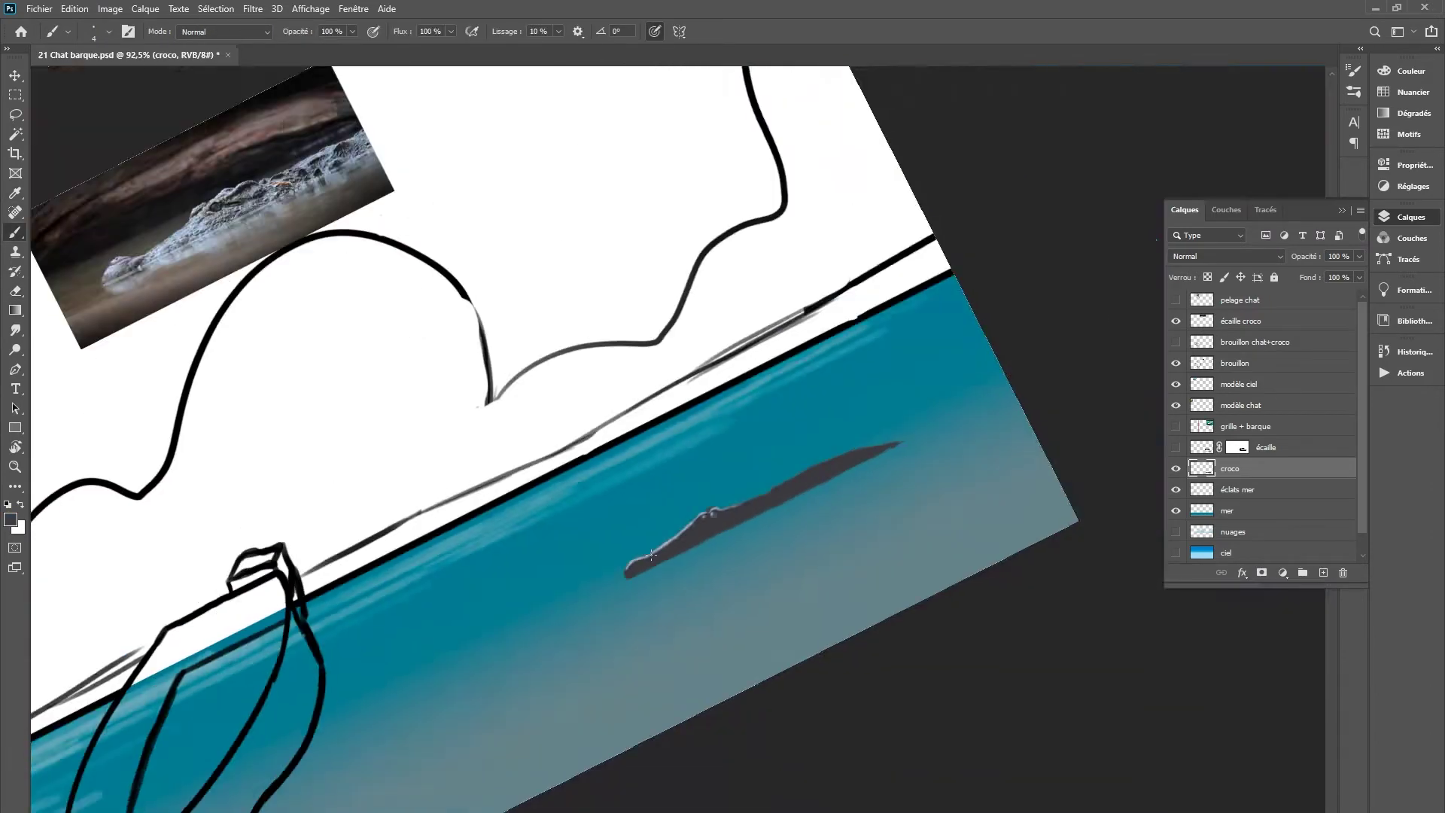
{"action": "scroll", "coordinate": [694, 568], "scroll_direction": "up", "scroll_amount": 2}
{"action": "key", "text": "ctrl+z"}
{"action": "key", "text": "e"}
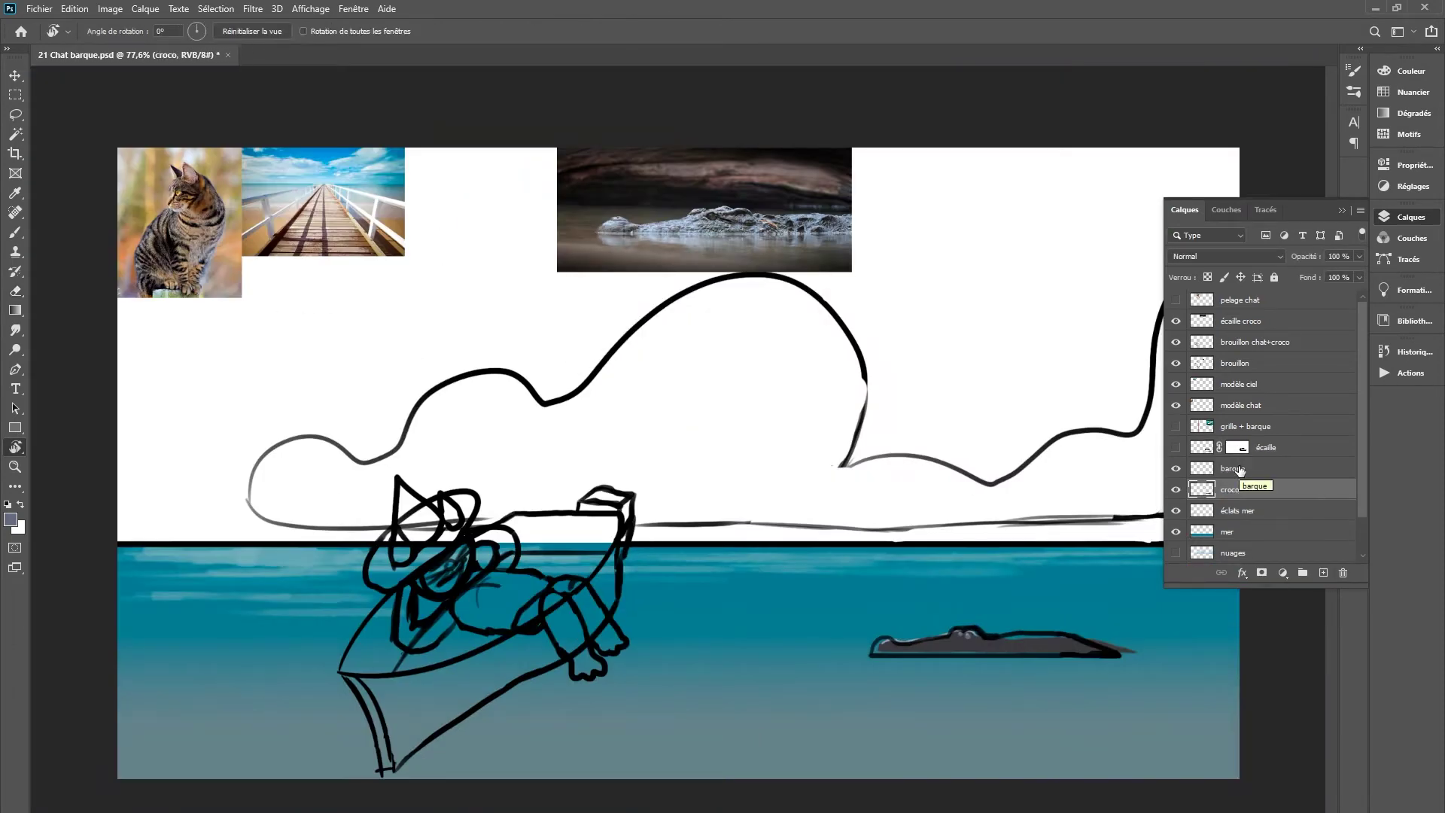
Paint grey into the hull and cream along the rim on the barque layer, with mer shown
{"action": "left_click", "coordinate": [1232, 468]}
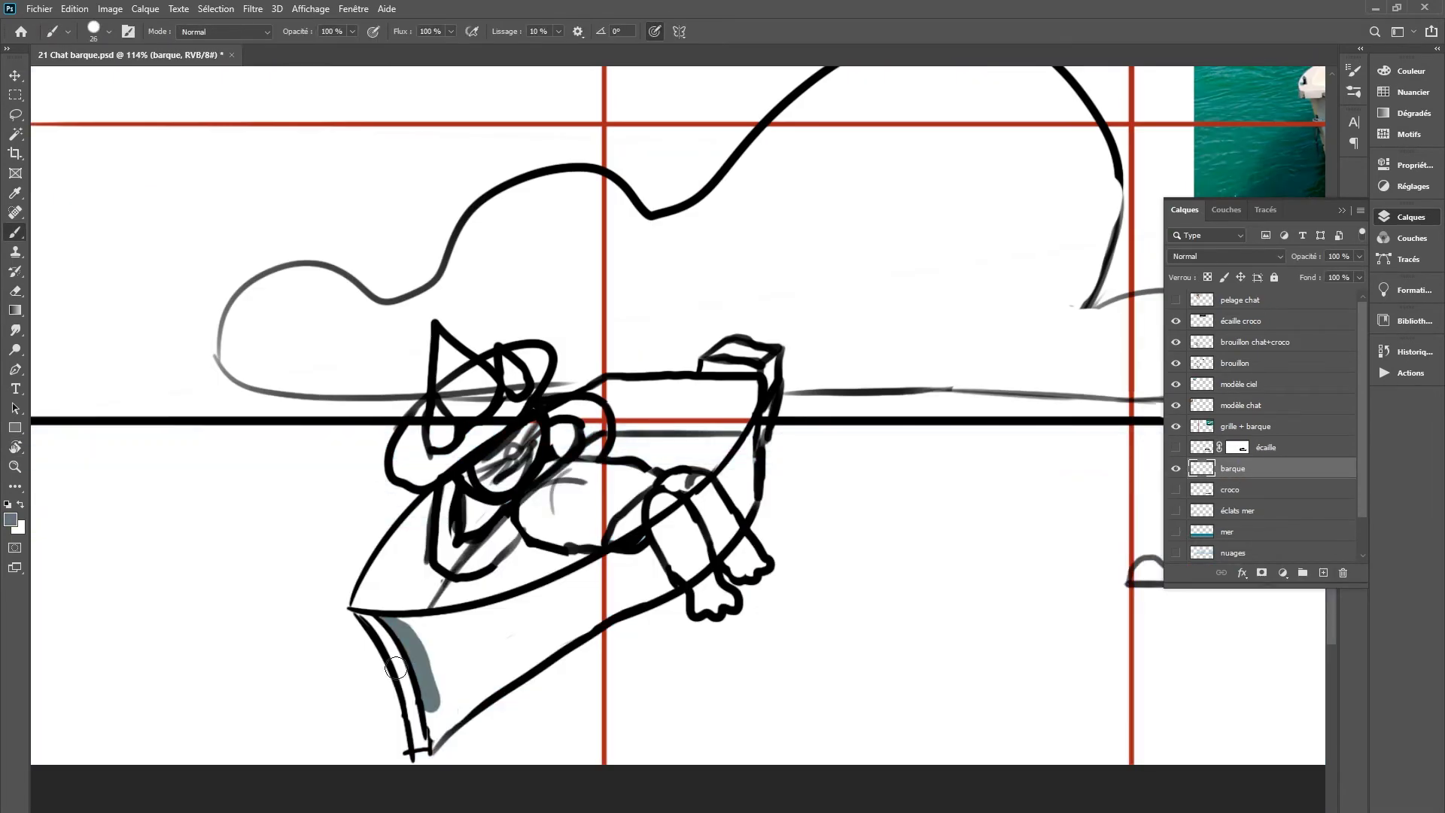
{"action": "mouse_move", "coordinate": [451, 677]}
{"action": "left_mouse_down"}
{"action": "mouse_move", "coordinate": [605, 617]}
{"action": "mouse_move", "coordinate": [752, 432]}
{"action": "left_mouse_up"}
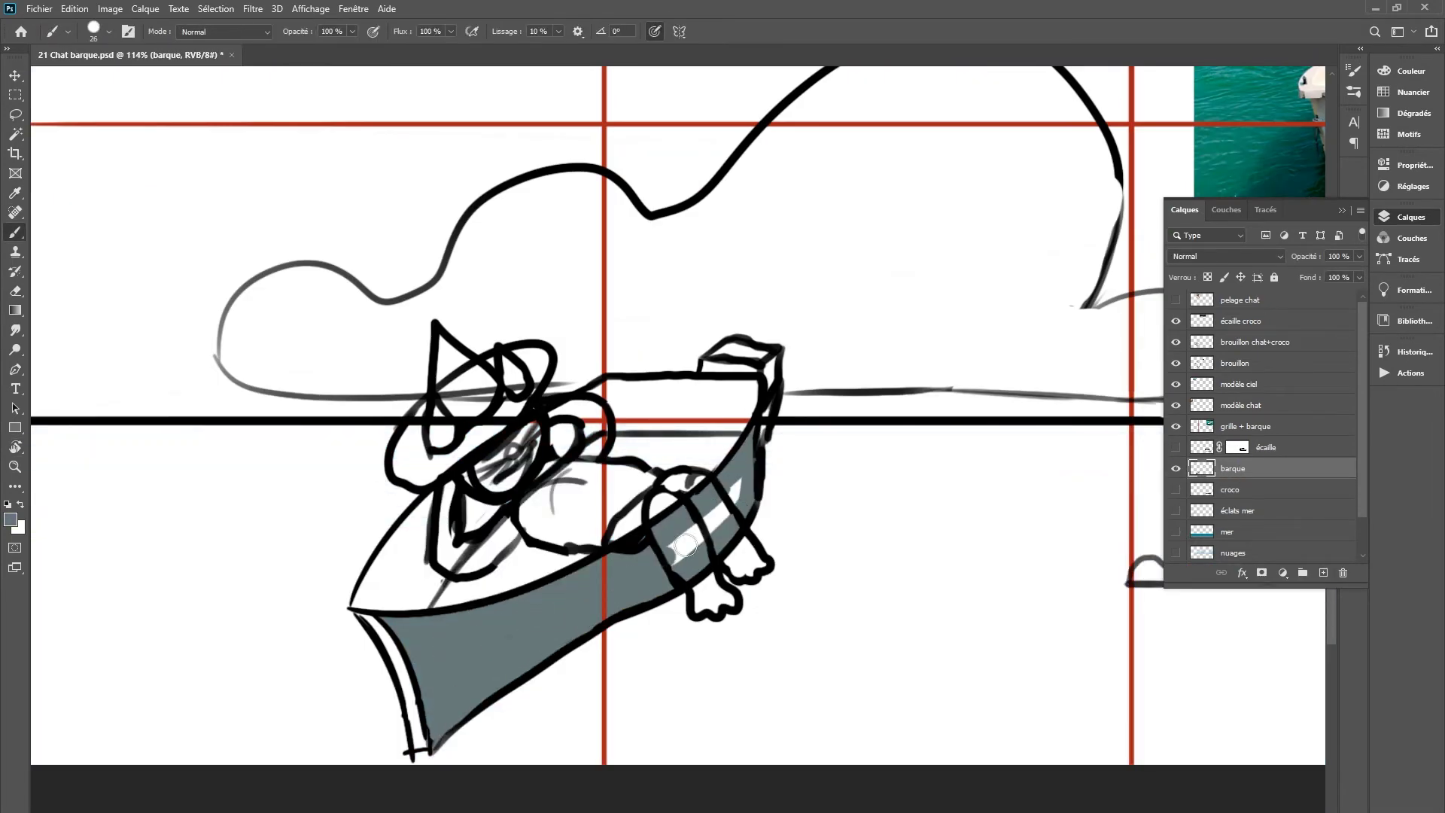
{"action": "left_click_drag", "start_coordinate": [335, 595], "coordinate": [745, 395]}
{"action": "left_click", "coordinate": [1175, 531]}
{"action": "scroll", "coordinate": [905, 392], "scroll_direction": "down", "scroll_amount": 3}
{"action": "scroll", "coordinate": [592, 572], "scroll_direction": "up", "scroll_amount": 3}
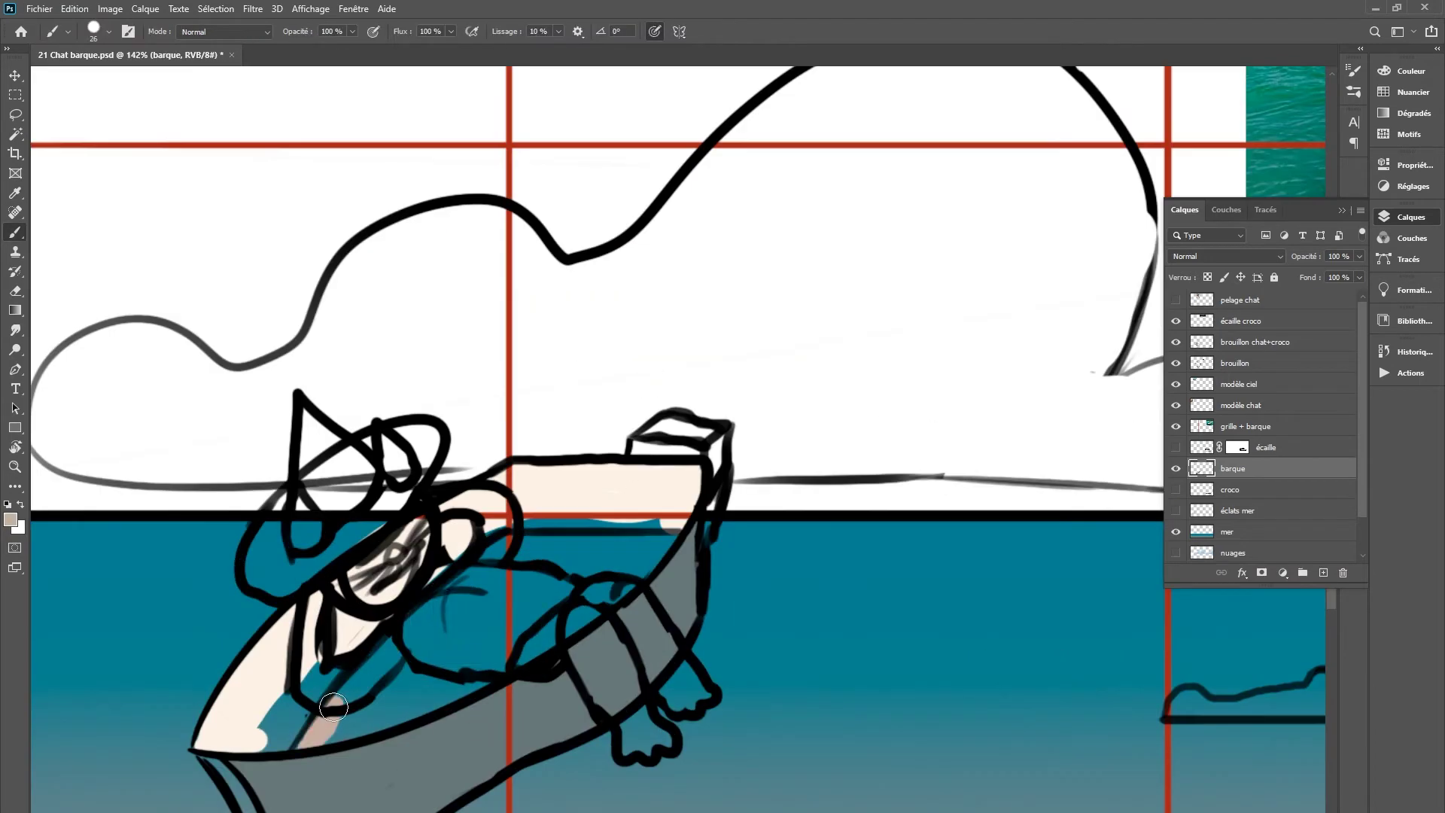
{"action": "scroll", "coordinate": [526, 527], "scroll_direction": "up", "scroll_amount": 1}
Fill the boat's upper rim with cream and its interior with taupe
{"action": "left_click_drag", "start_coordinate": [1175, 341], "coordinate": [1179, 357]}
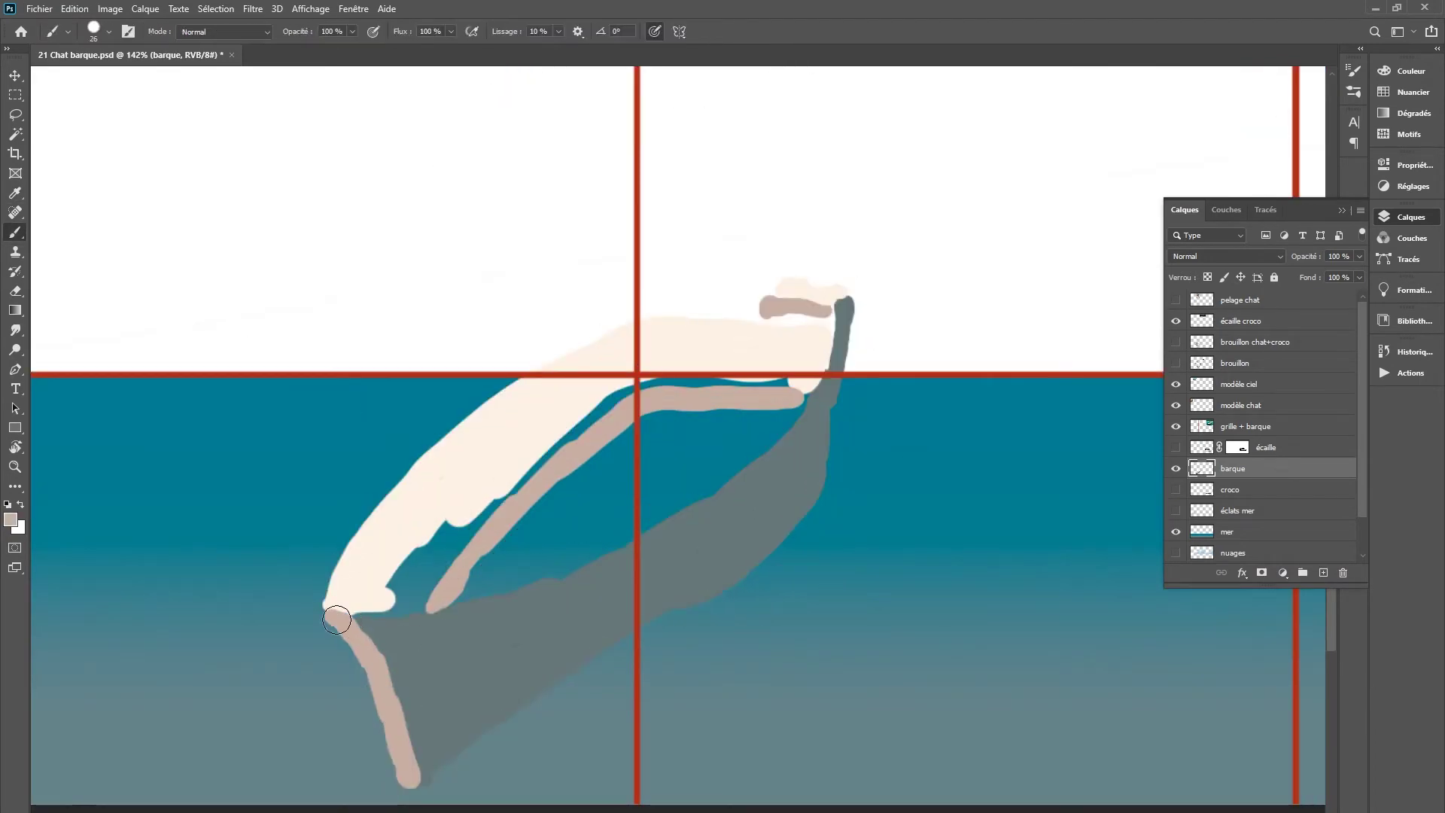
{"action": "mouse_move", "coordinate": [480, 462]}
{"action": "left_mouse_down"}
{"action": "mouse_move", "coordinate": [432, 587]}
{"action": "mouse_move", "coordinate": [818, 364]}
{"action": "left_mouse_up"}
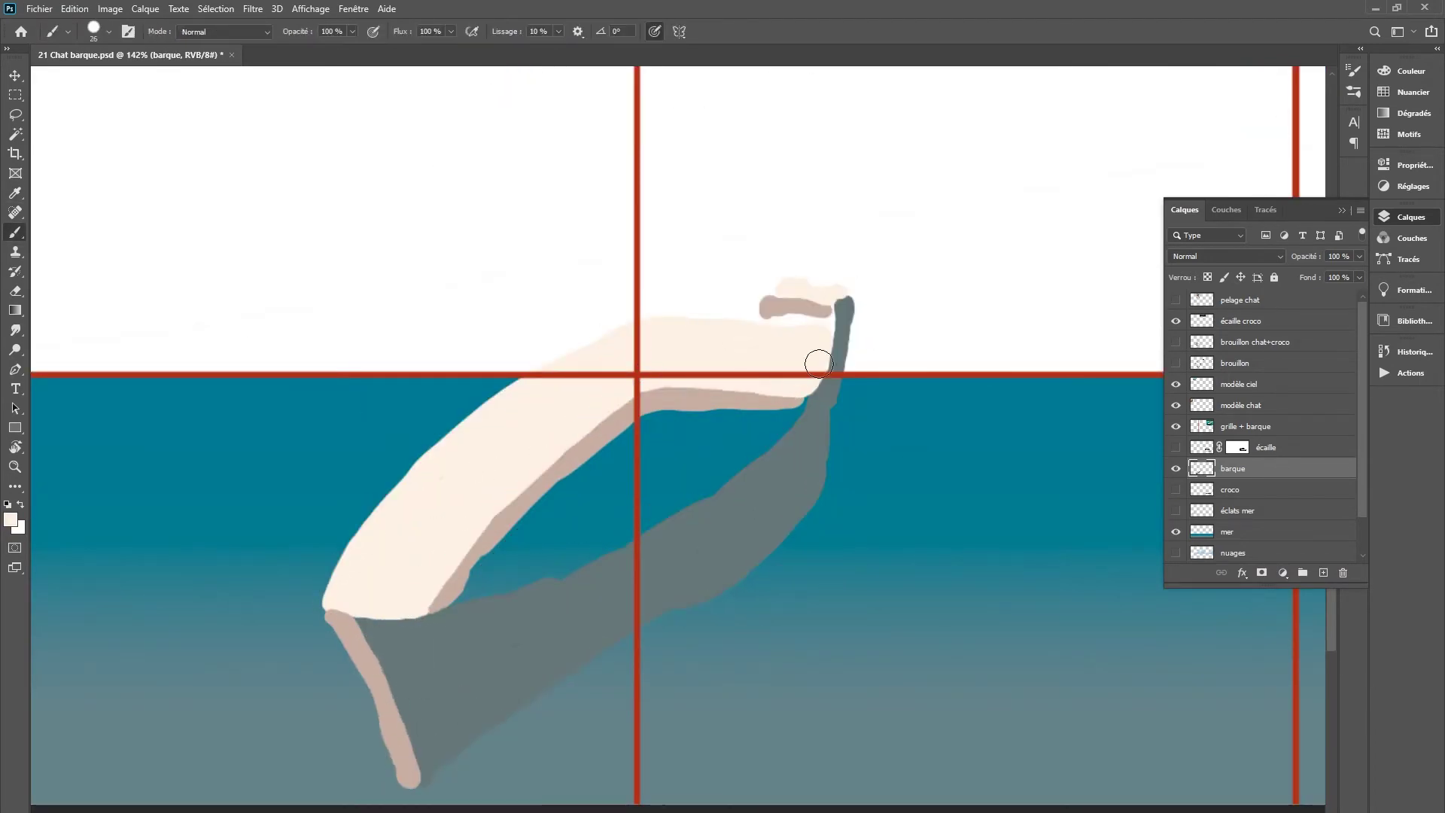
{"action": "left_click", "coordinate": [829, 380], "text": "alt"}
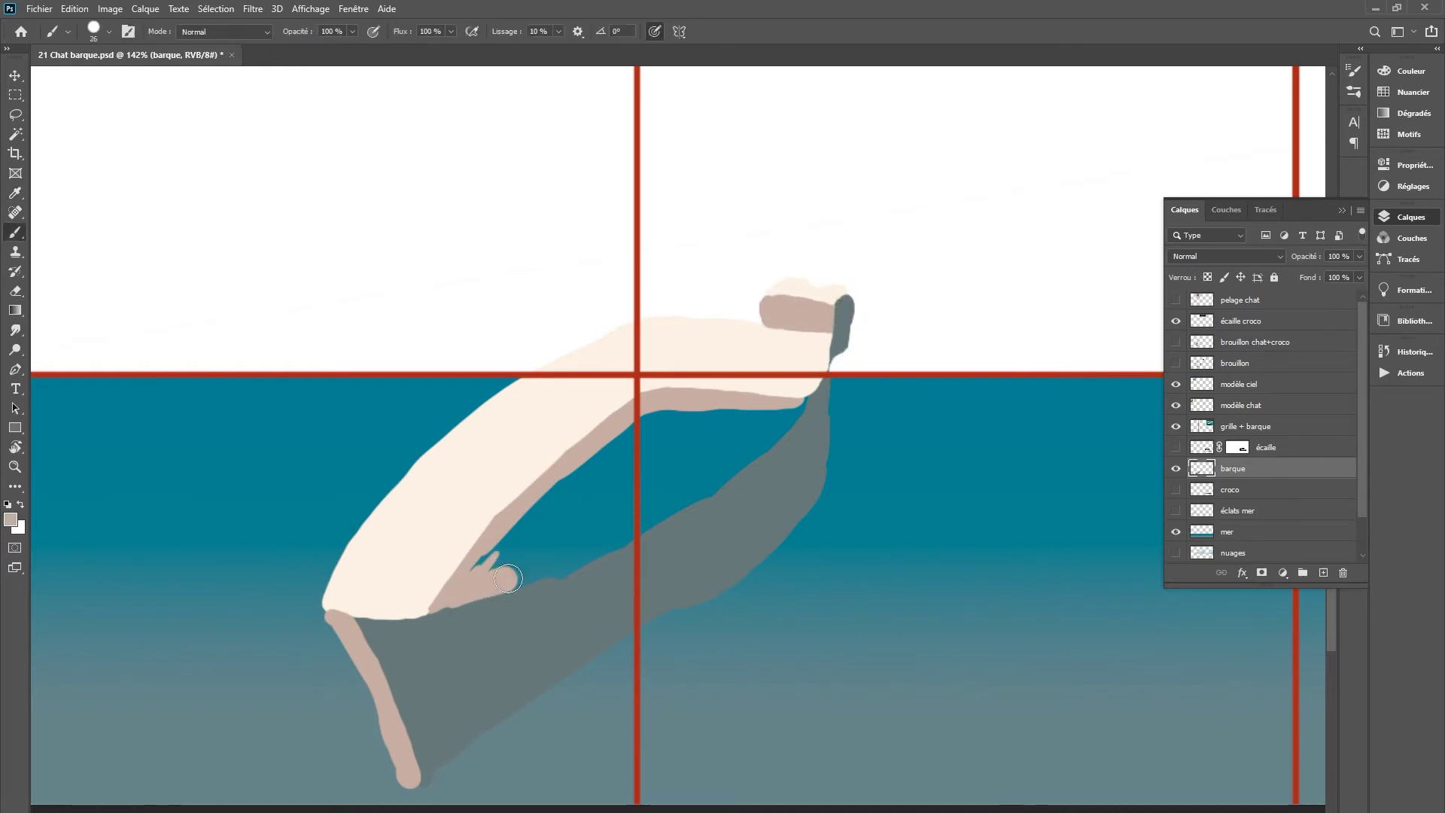
{"action": "left_click_drag", "start_coordinate": [459, 594], "coordinate": [632, 451]}
{"action": "left_click_drag", "start_coordinate": [640, 527], "coordinate": [797, 406]}
Cover the lower taupe edge with the hull's sampled grey
{"action": "key", "text": "i"}
{"action": "left_click", "coordinate": [532, 494]}
{"action": "key", "text": "b"}
{"action": "left_click_drag", "start_coordinate": [429, 602], "coordinate": [766, 467]}
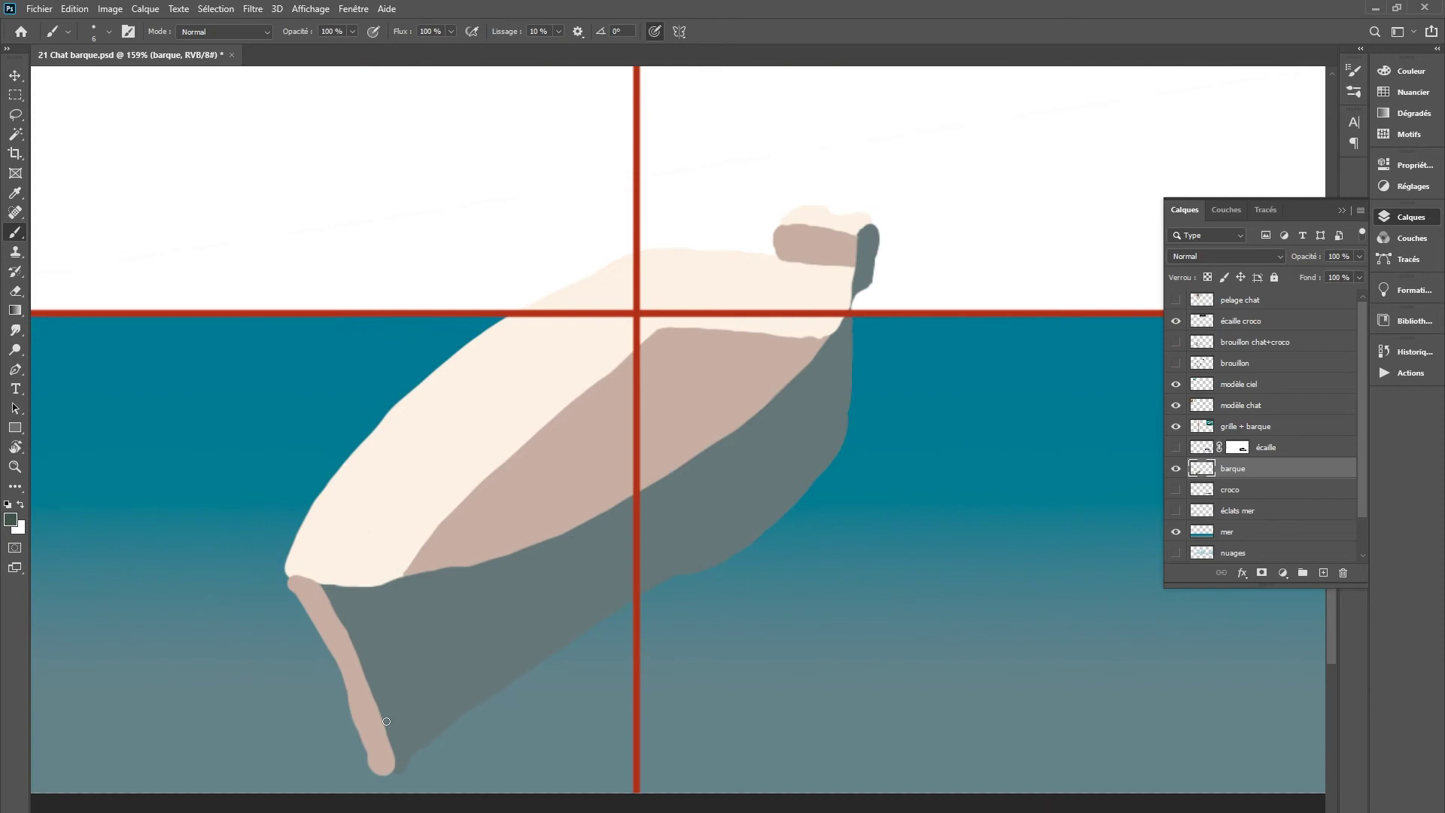
Paint two dark plank stripes along the hull and a tapering shadow at the stern
{"action": "left_click_drag", "start_coordinate": [360, 661], "coordinate": [849, 369]}
{"action": "left_click_drag", "start_coordinate": [386, 718], "coordinate": [849, 406]}
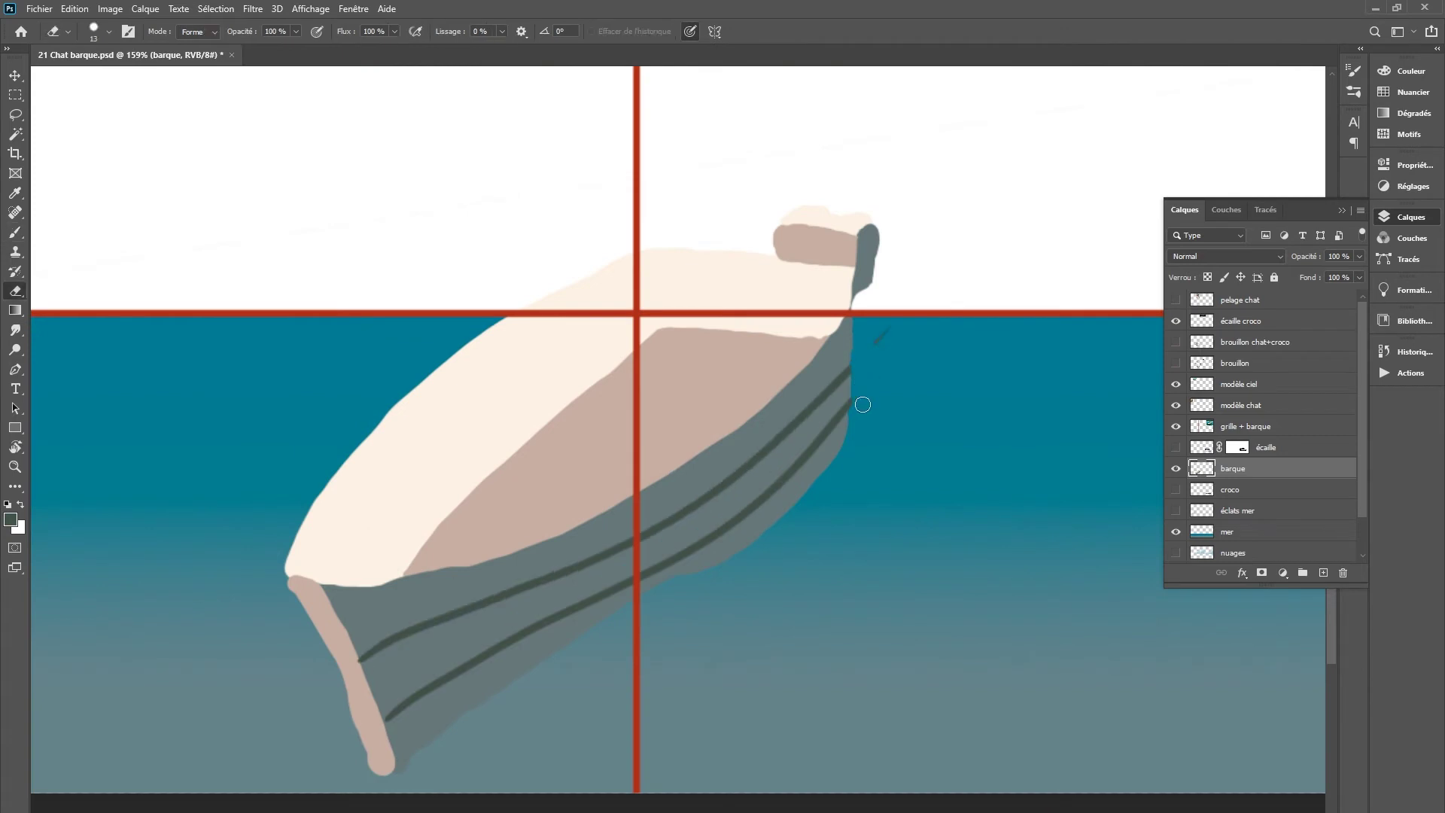
{"action": "key", "text": "bracketright"}
{"action": "key", "text": "bracketright"}
{"action": "key", "text": "bracketright"}
{"action": "left_click_drag", "start_coordinate": [584, 626], "coordinate": [387, 729]}
{"action": "left_click_drag", "start_coordinate": [480, 697], "coordinate": [848, 433]}
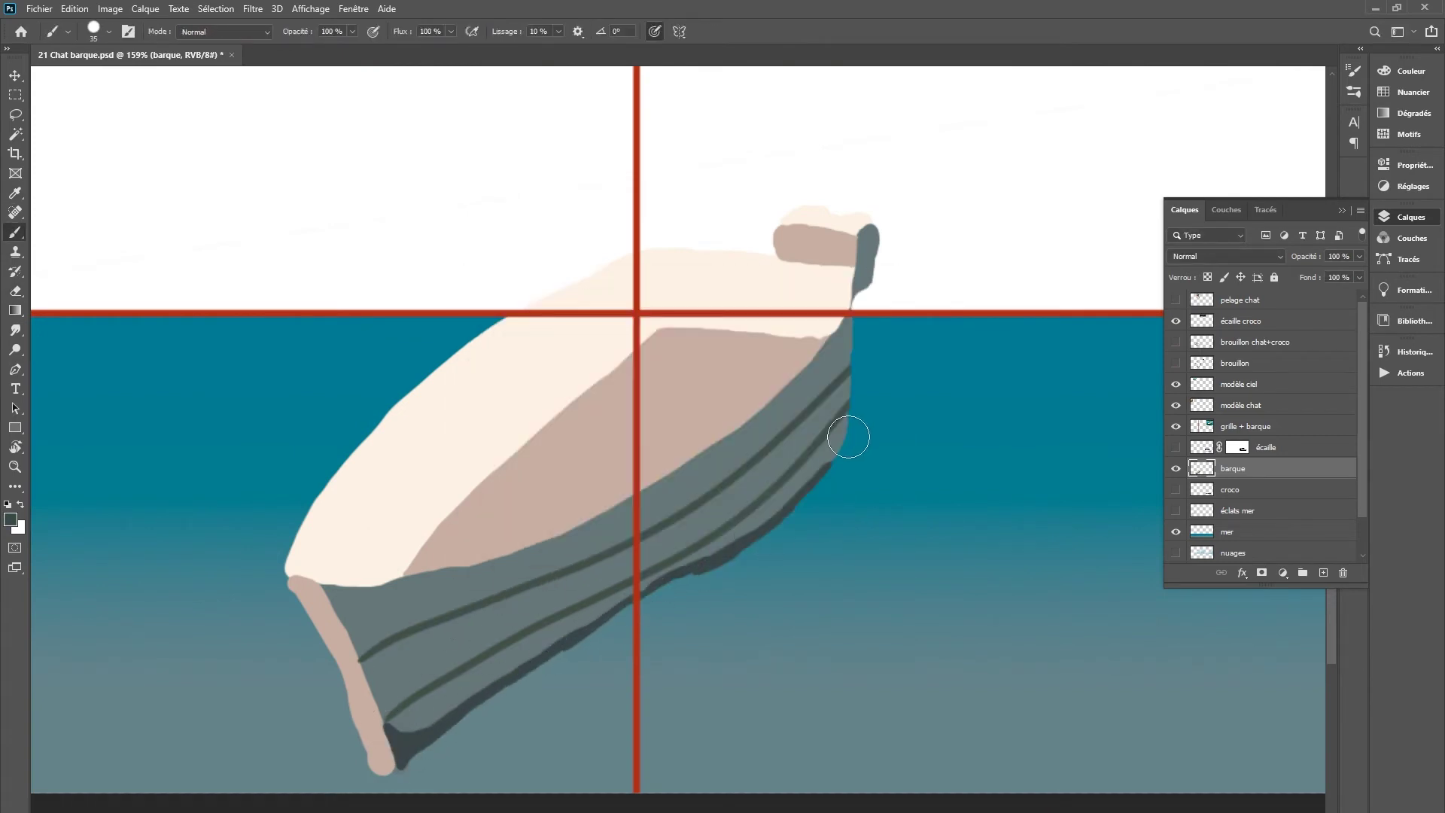
Erase the grey bulge below the stripes and paint a darker beige line along the inner hull
{"action": "key", "text": "e"}
{"action": "left_click_drag", "start_coordinate": [692, 572], "coordinate": [866, 428]}
{"action": "key", "text": "b"}
{"action": "left_click", "coordinate": [832, 316], "text": "alt"}
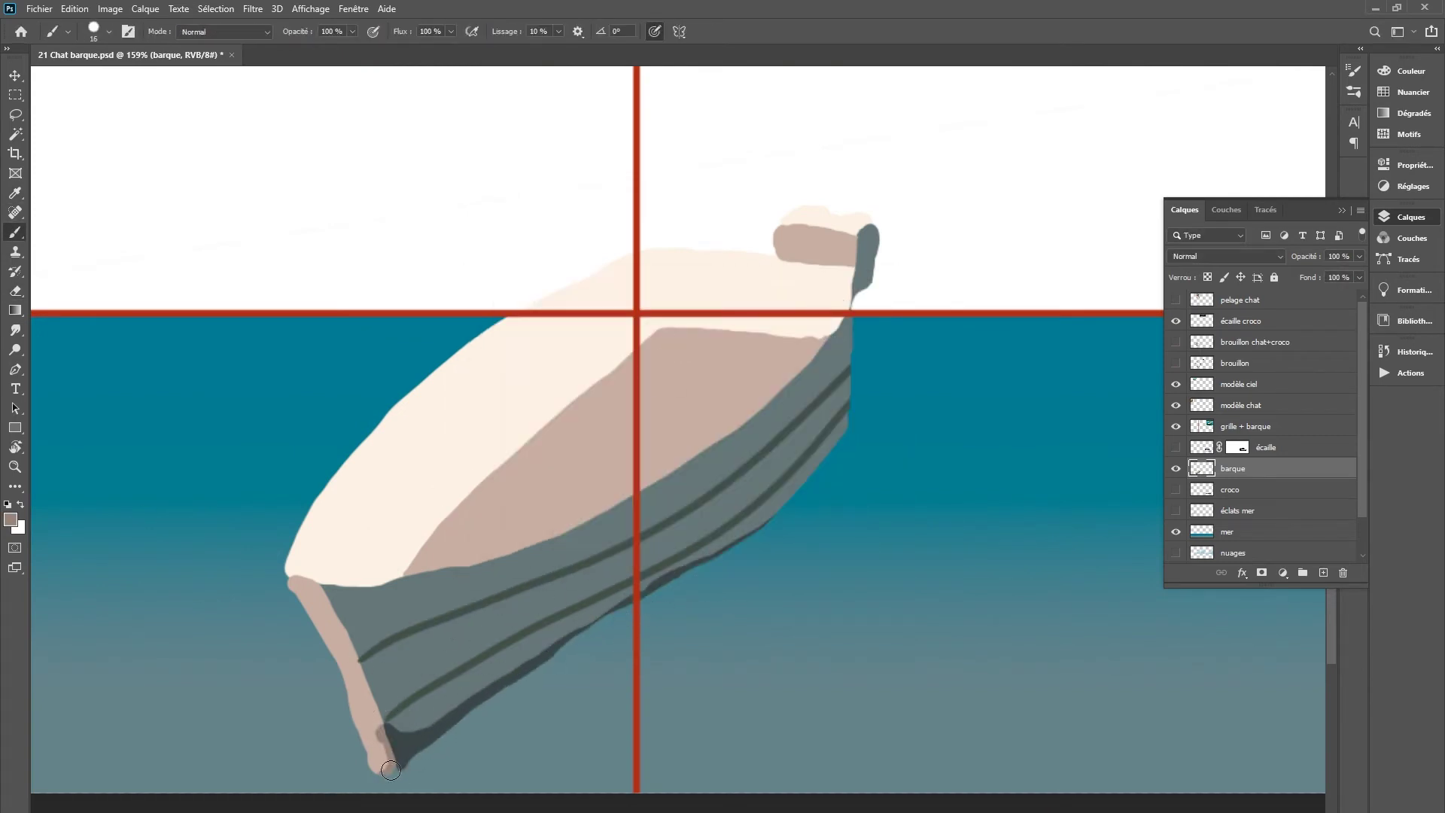
{"action": "left_click_drag", "start_coordinate": [597, 505], "coordinate": [795, 368]}
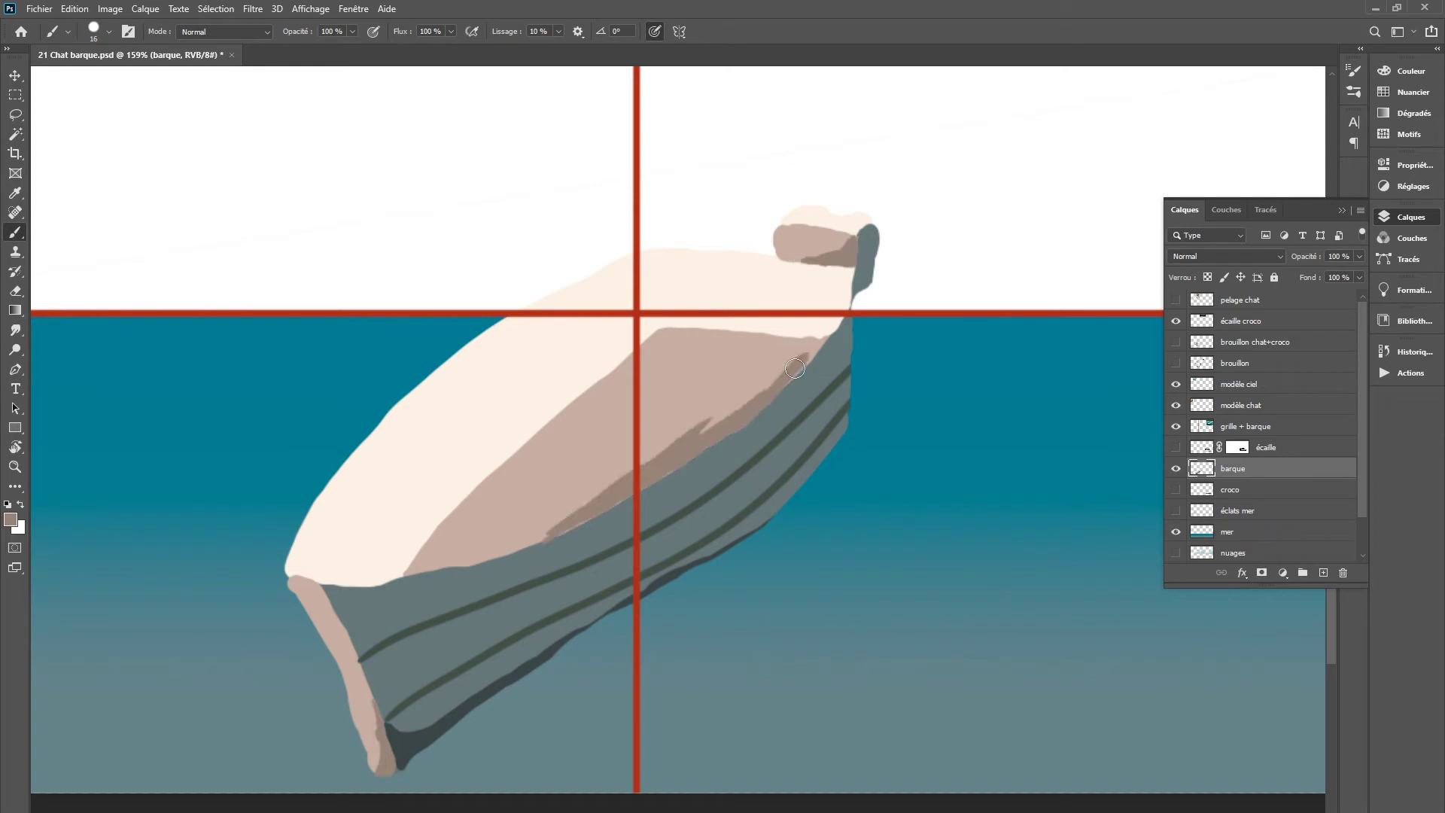
With a smaller brush, add thin strokes at the stern and diagonal lines on the front deck
{"action": "key", "text": "["}
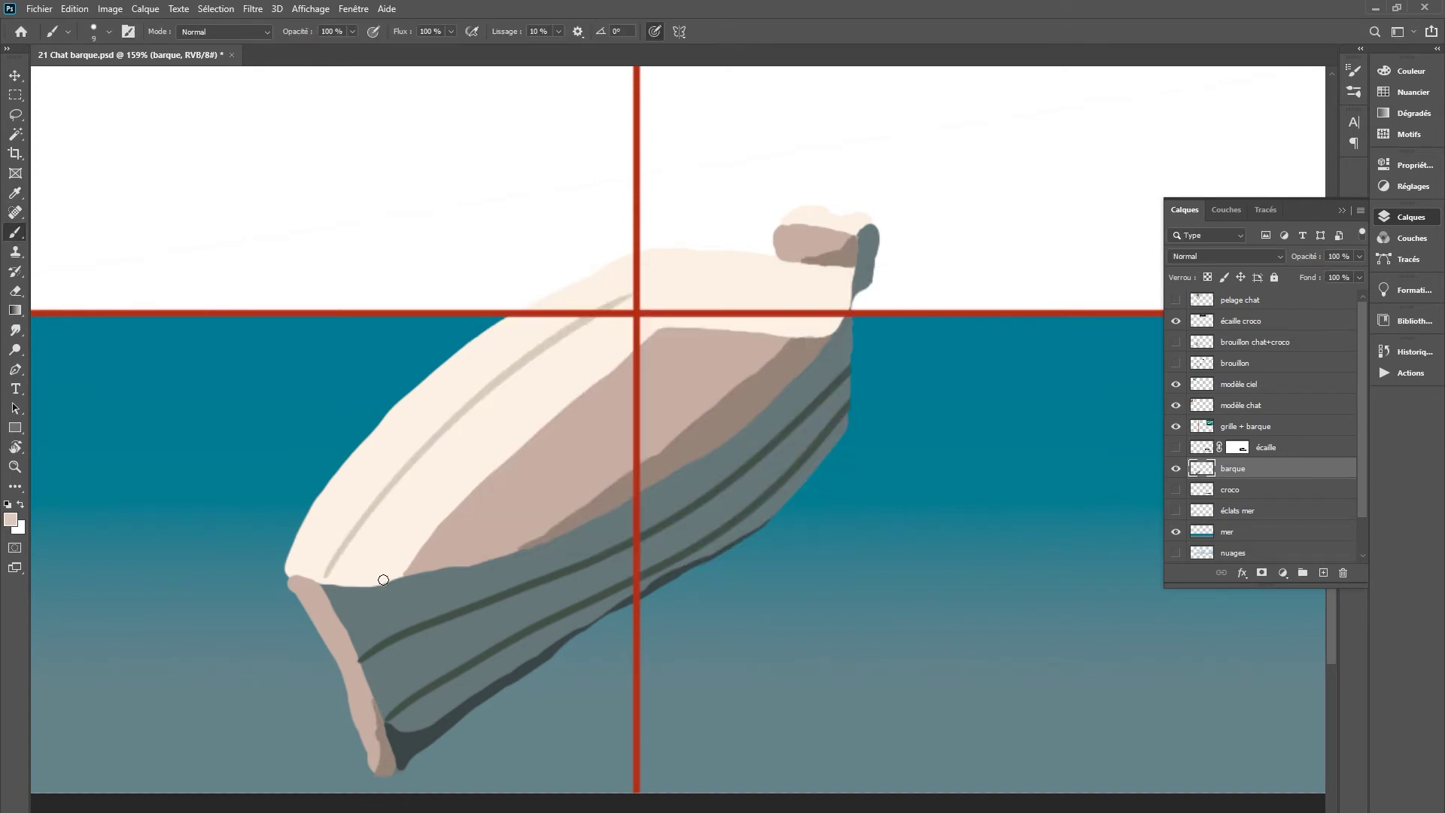
{"action": "left_click_drag", "start_coordinate": [649, 254], "coordinate": [660, 324]}
{"action": "left_click_drag", "start_coordinate": [828, 295], "coordinate": [794, 336]}
{"action": "left_click_drag", "start_coordinate": [542, 372], "coordinate": [383, 549]}
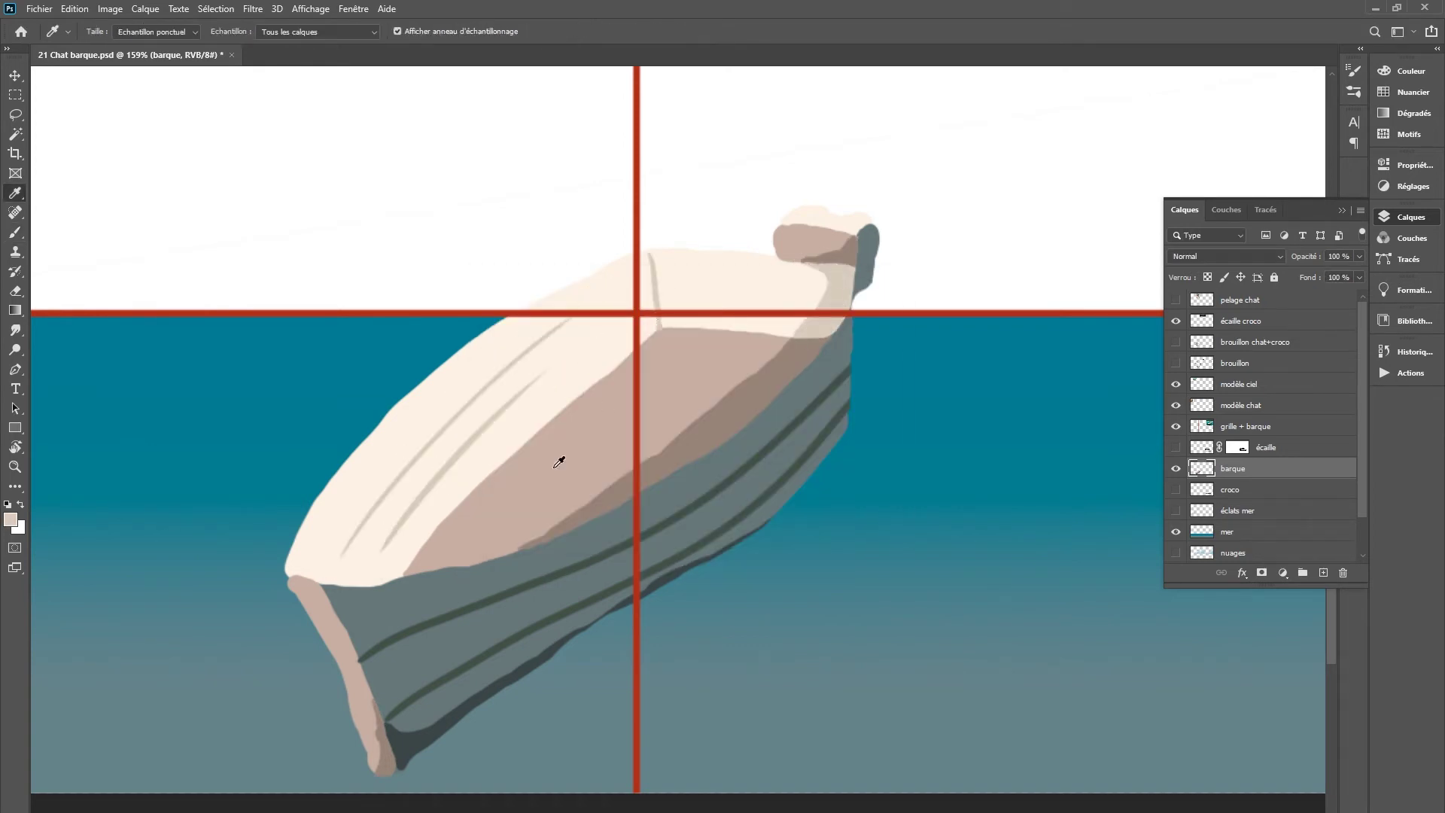
Paint a light beige edge along the upper-left rim and a dark grey-blue line on the hull edge
{"action": "left_click", "coordinate": [677, 425], "text": "alt"}
{"action": "scroll", "coordinate": [439, 517], "scroll_direction": "up", "scroll_amount": 1}
{"action": "left_click", "coordinate": [331, 501], "text": "alt"}
{"action": "left_click_drag", "start_coordinate": [256, 594], "coordinate": [642, 225]}
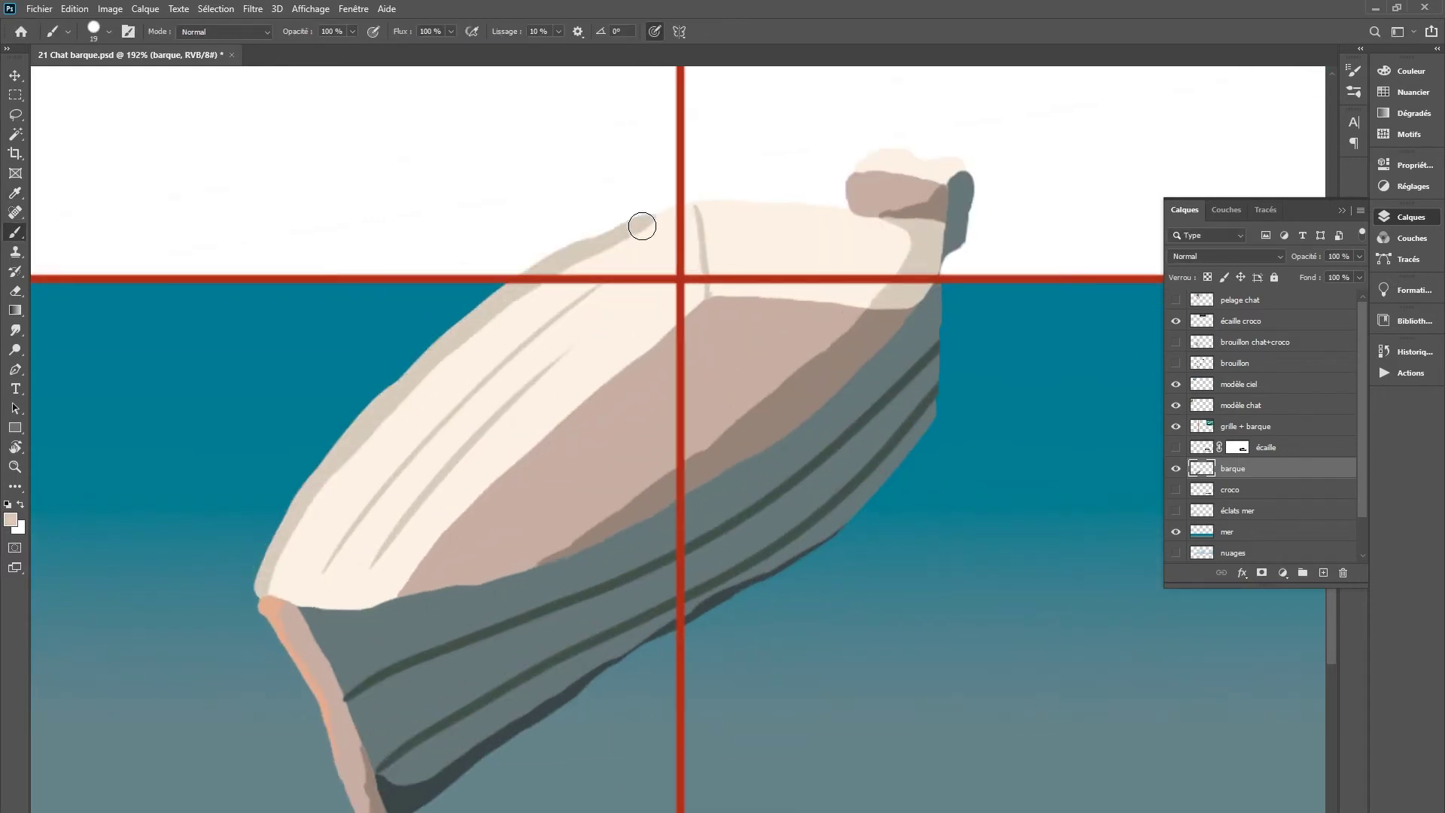
{"action": "left_click", "coordinate": [762, 445], "text": "alt"}
{"action": "mouse_move", "coordinate": [950, 248]}
{"action": "left_mouse_down"}
{"action": "mouse_move", "coordinate": [519, 580]}
{"action": "mouse_move", "coordinate": [301, 610]}
{"action": "left_mouse_up"}
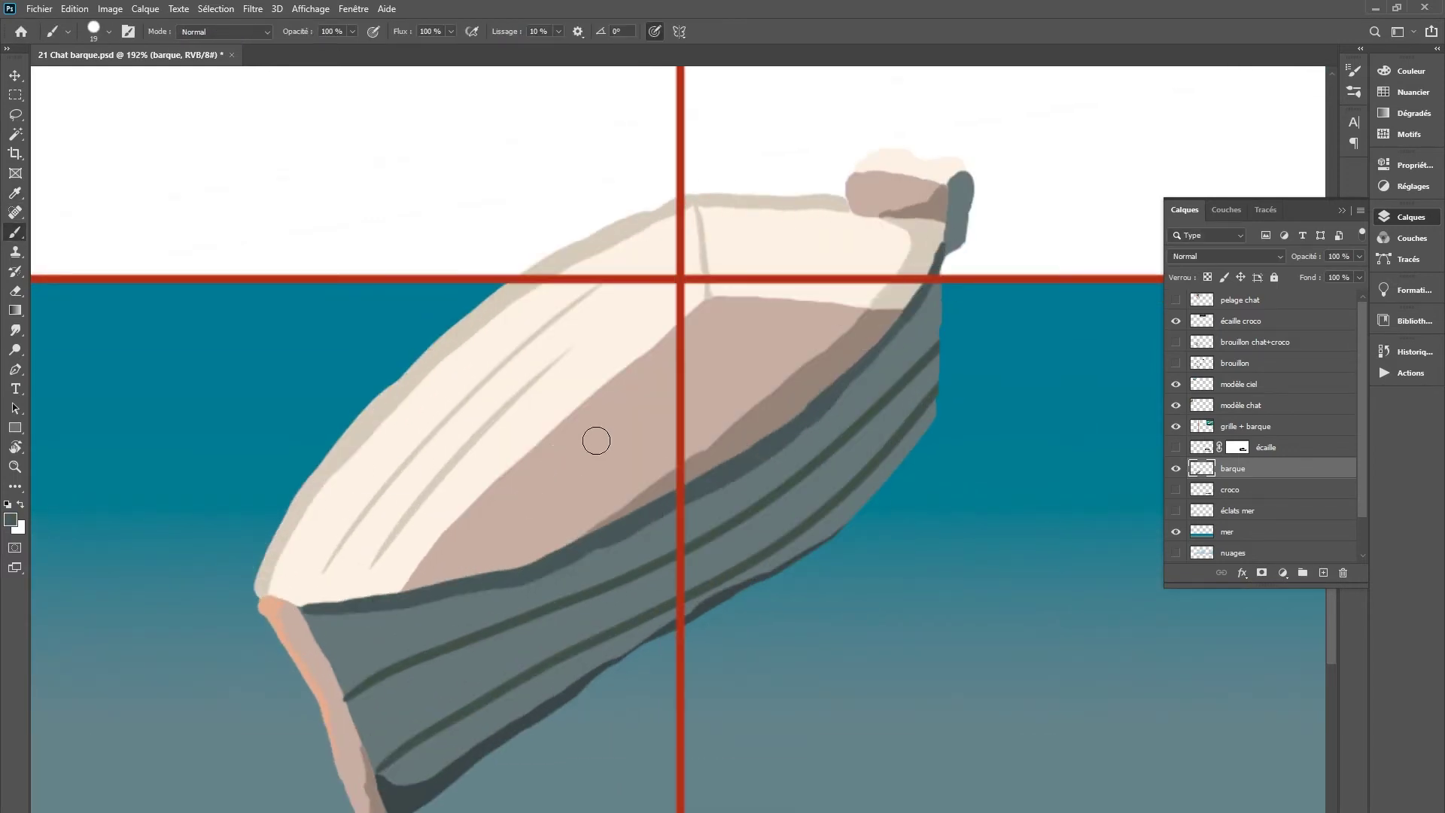
Show the cat and crocodile sketch layer again and pick a tan colour for the hat
{"action": "scroll", "coordinate": [858, 561], "scroll_direction": "down", "scroll_amount": 1}
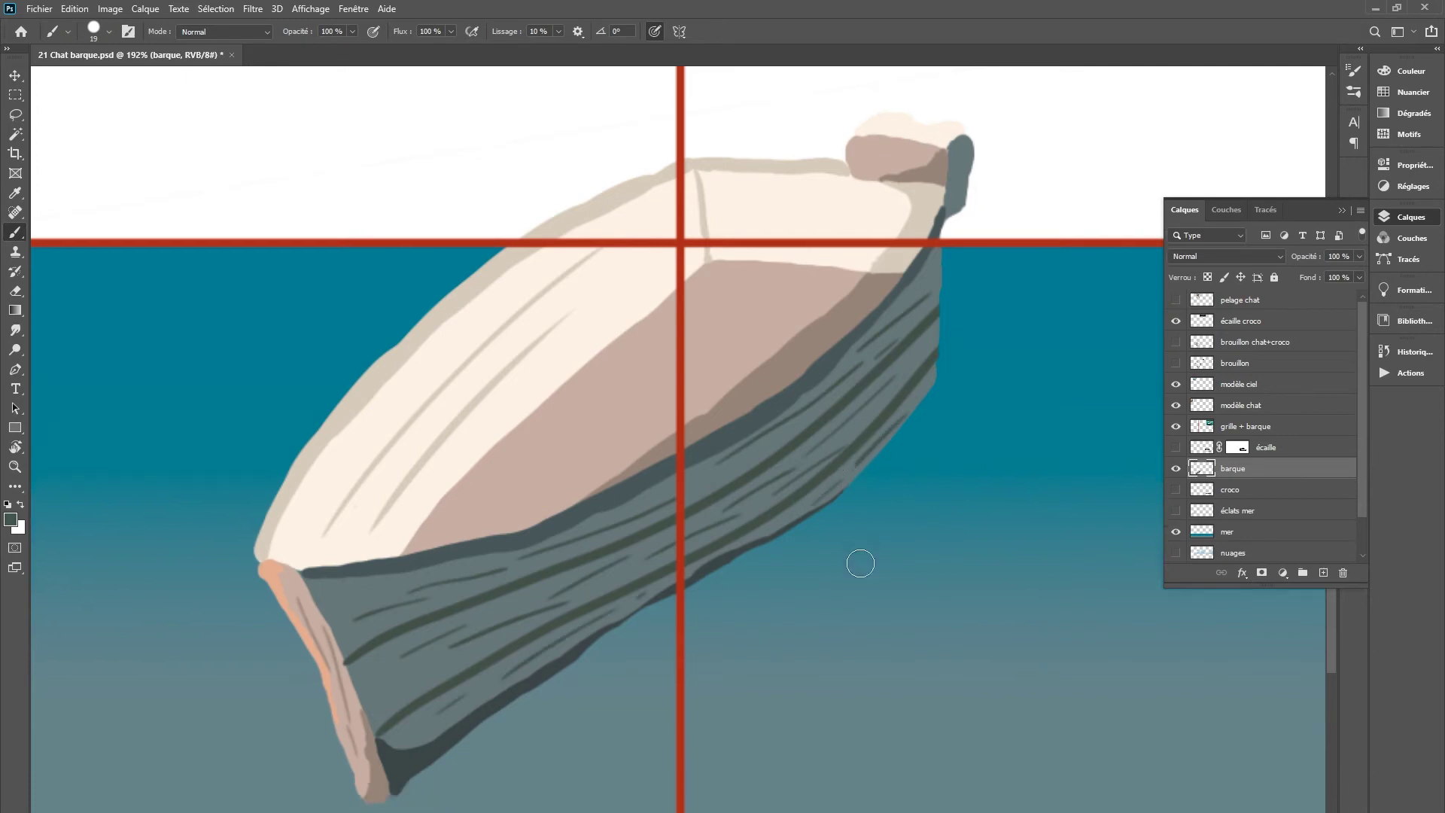
{"action": "scroll", "coordinate": [857, 562], "scroll_direction": "down", "scroll_amount": 3}
{"action": "left_click", "coordinate": [1175, 342]}
{"action": "scroll", "coordinate": [612, 628], "scroll_direction": "up", "scroll_amount": 2}
{"action": "scroll", "coordinate": [566, 527], "scroll_direction": "up", "scroll_amount": 1}
{"action": "left_click", "coordinate": [565, 527], "text": "alt"}
Fill the cat's straw hat with tan paint
{"action": "left_click_drag", "start_coordinate": [566, 527], "coordinate": [489, 572]}
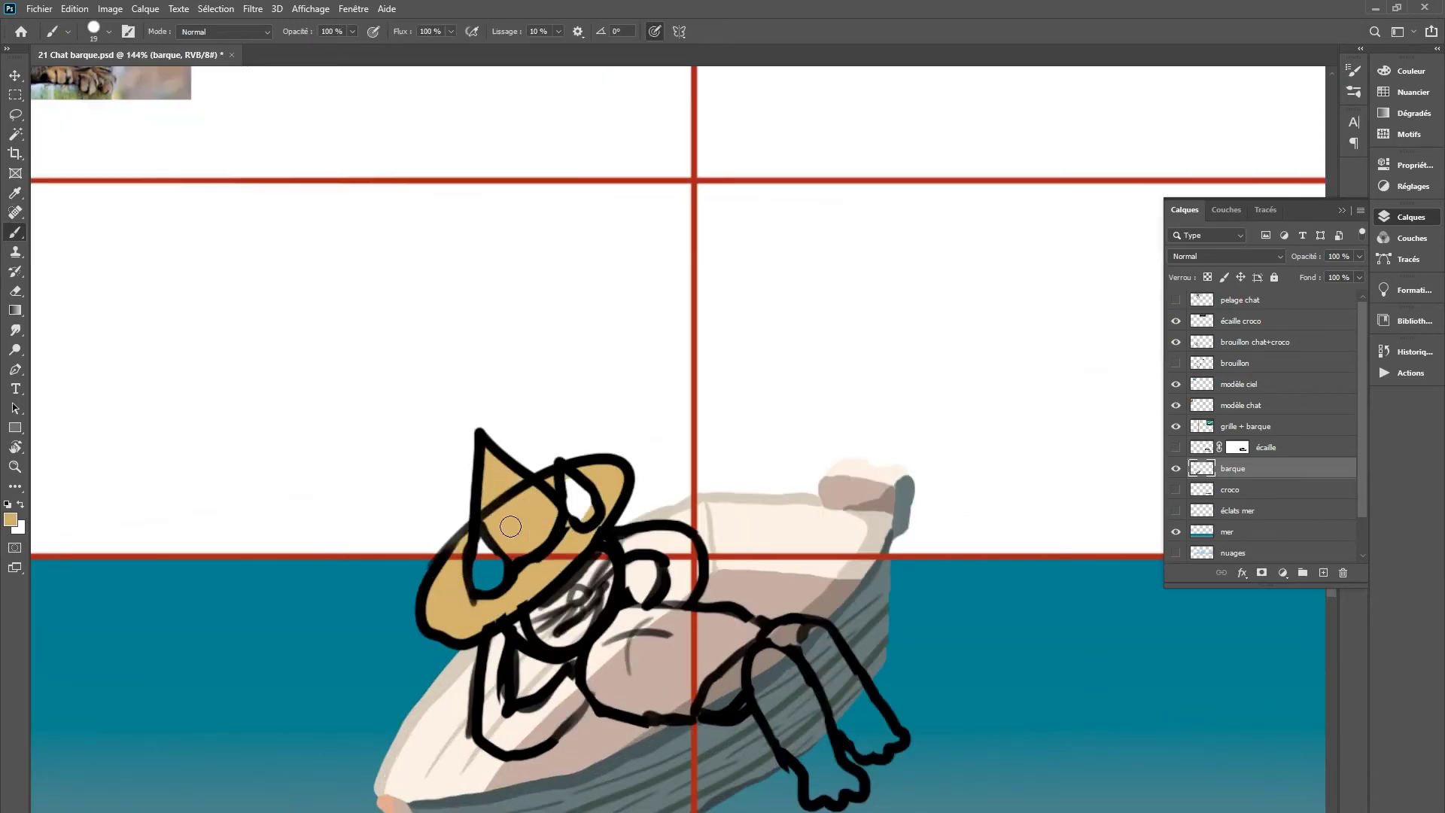
{"action": "scroll", "coordinate": [489, 572], "scroll_direction": "down", "scroll_amount": 2}
{"action": "scroll", "coordinate": [489, 572], "scroll_direction": "up", "scroll_amount": 1}
{"action": "scroll", "coordinate": [448, 485], "scroll_direction": "up", "scroll_amount": 2}
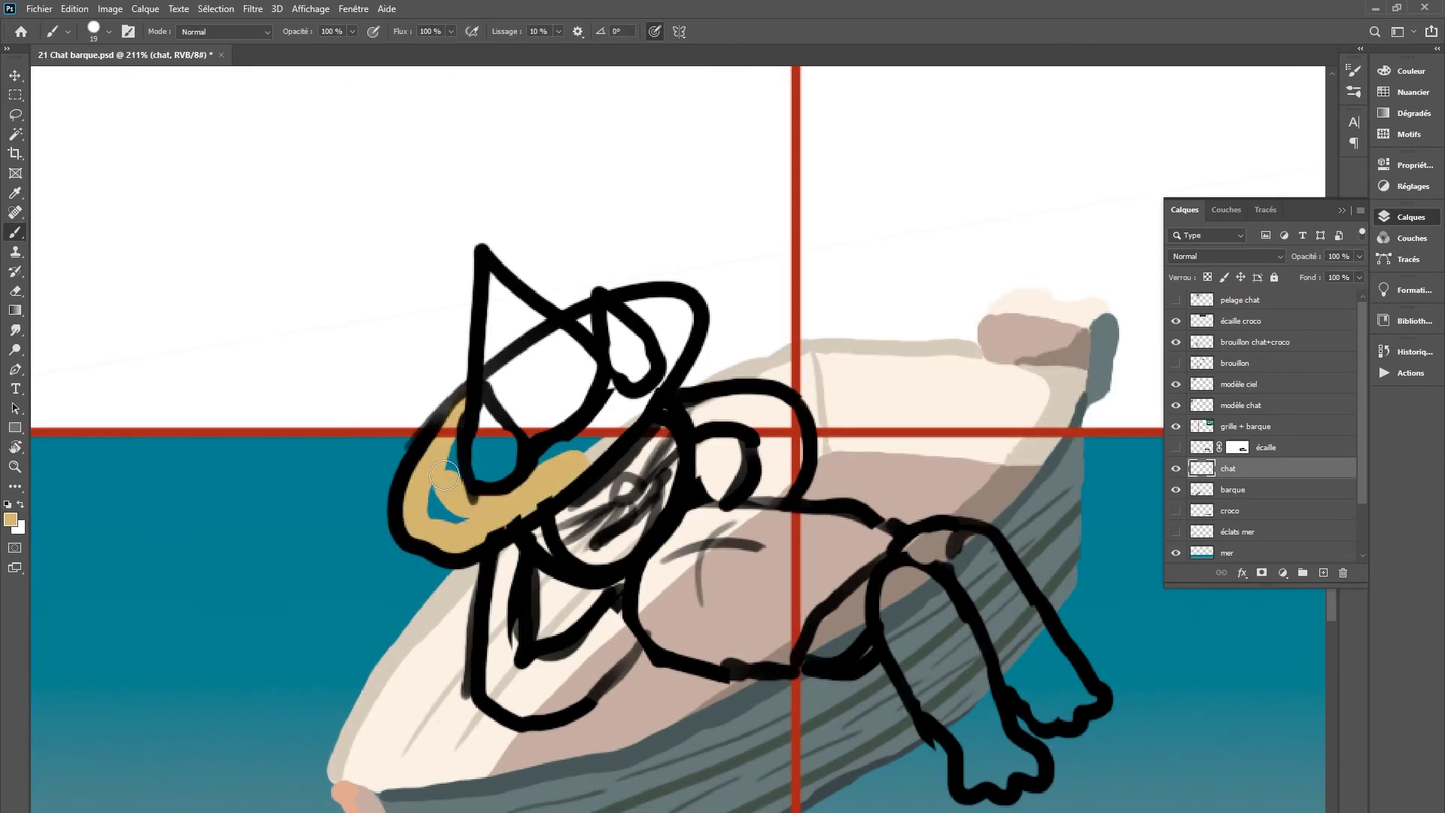
{"action": "left_click_drag", "start_coordinate": [489, 286], "coordinate": [662, 361]}
{"action": "scroll", "coordinate": [527, 376], "scroll_direction": "down", "scroll_amount": 2}
Sample the cat's body colour and block in its body in dark brown
{"action": "left_click", "coordinate": [1175, 299]}
{"action": "key", "text": "i"}
{"action": "scroll", "coordinate": [368, 431], "scroll_direction": "up", "scroll_amount": 2}
{"action": "key", "text": "b"}
{"action": "scroll", "coordinate": [369, 431], "scroll_direction": "down", "scroll_amount": 3}
{"action": "left_click_drag", "start_coordinate": [474, 489], "coordinate": [481, 617]}
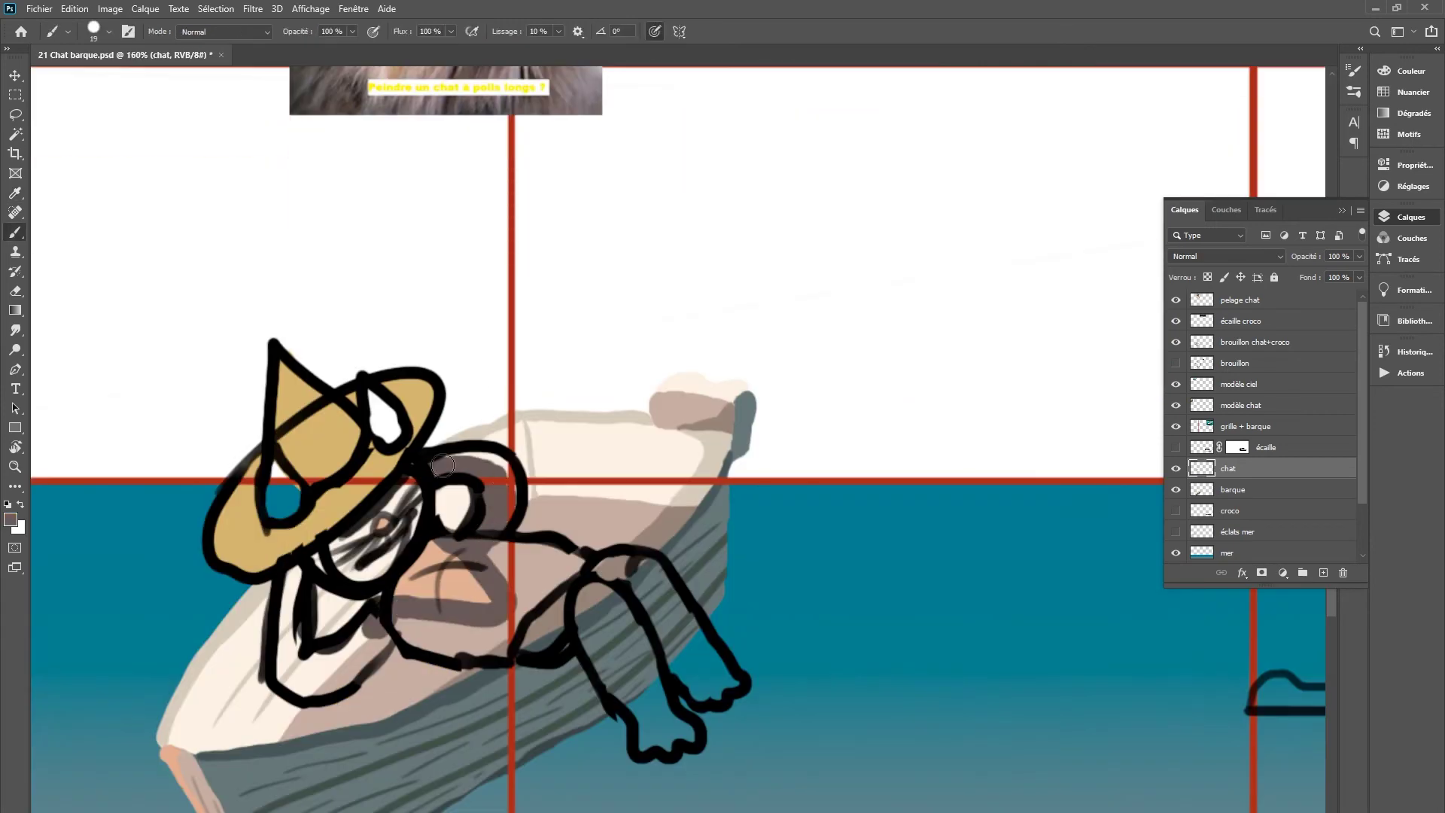
{"action": "left_click_drag", "start_coordinate": [286, 572], "coordinate": [481, 459]}
{"action": "left_click_drag", "start_coordinate": [286, 678], "coordinate": [392, 410]}
Fill the belly, legs, feet and the gap between them with dark brown
{"action": "left_click_drag", "start_coordinate": [471, 652], "coordinate": [663, 730]}
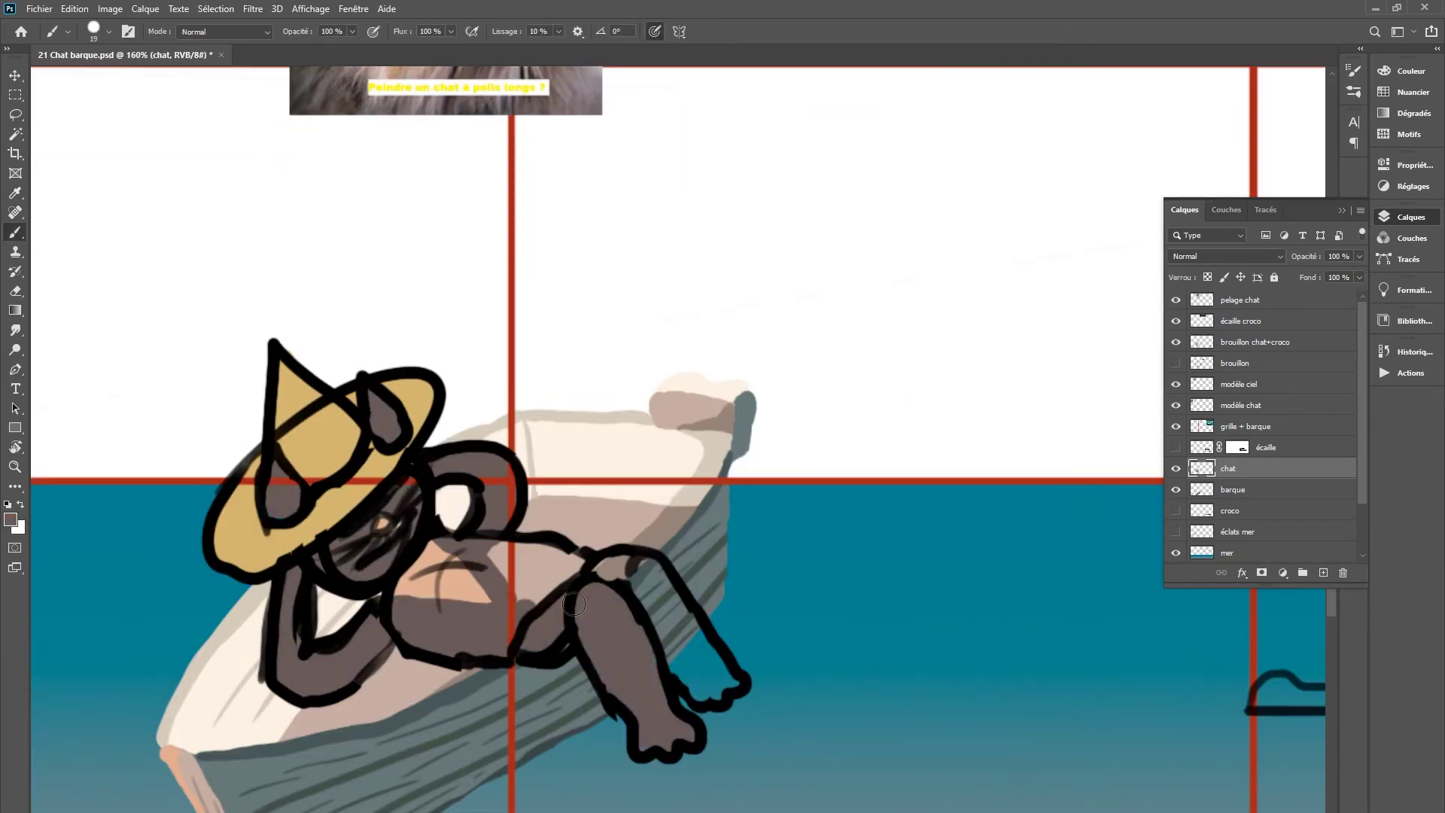
{"action": "left_click_drag", "start_coordinate": [549, 572], "coordinate": [620, 611]}
{"action": "left_click_drag", "start_coordinate": [400, 605], "coordinate": [530, 620]}
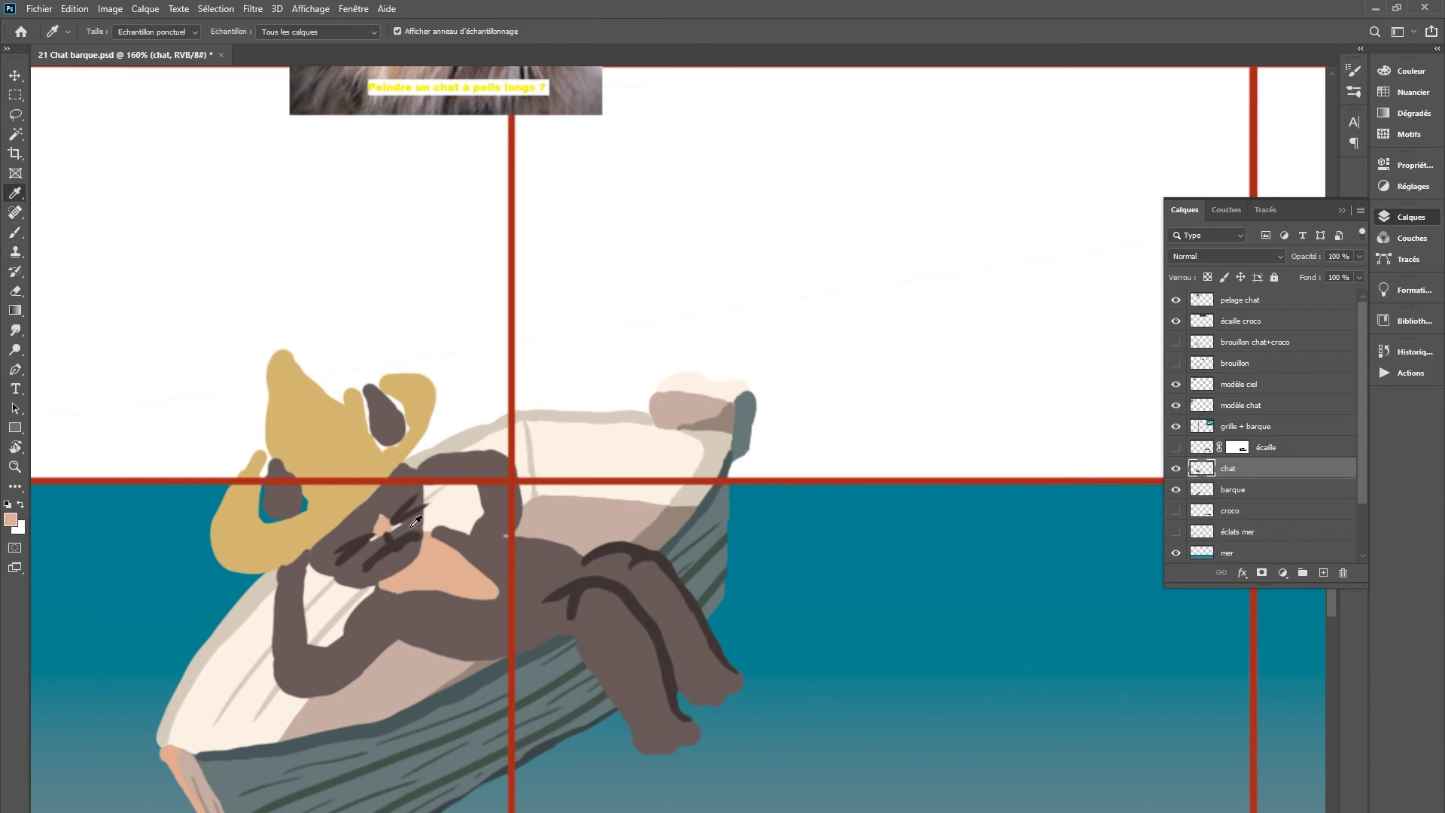
Hide the red guide grid, extend the cat's arm in dark brown and undo two hat strokes
{"action": "left_click", "coordinate": [1175, 426]}
{"action": "left_click_drag", "start_coordinate": [399, 470], "coordinate": [441, 459]}
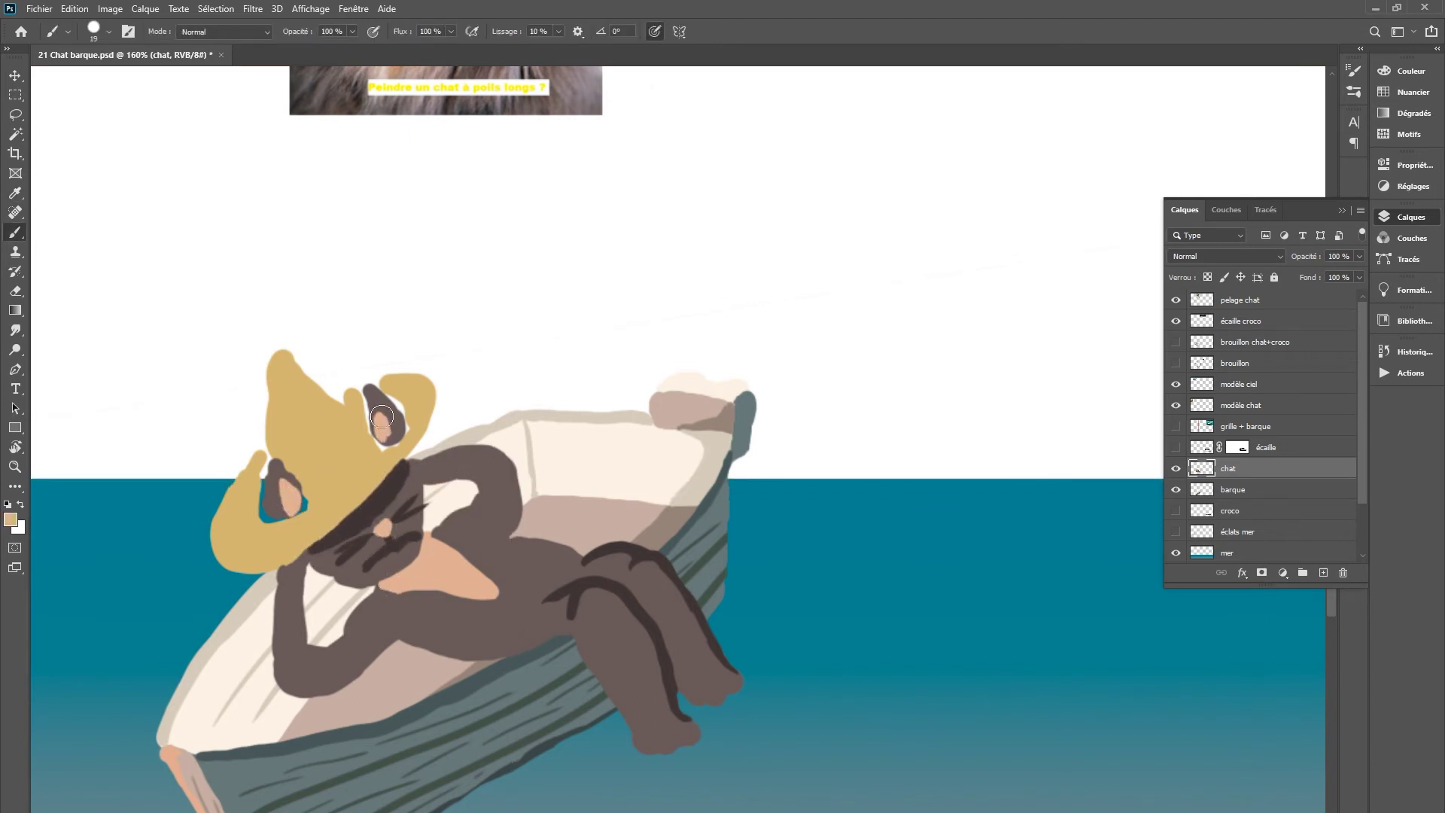
{"action": "key", "text": "ctrl+z"}
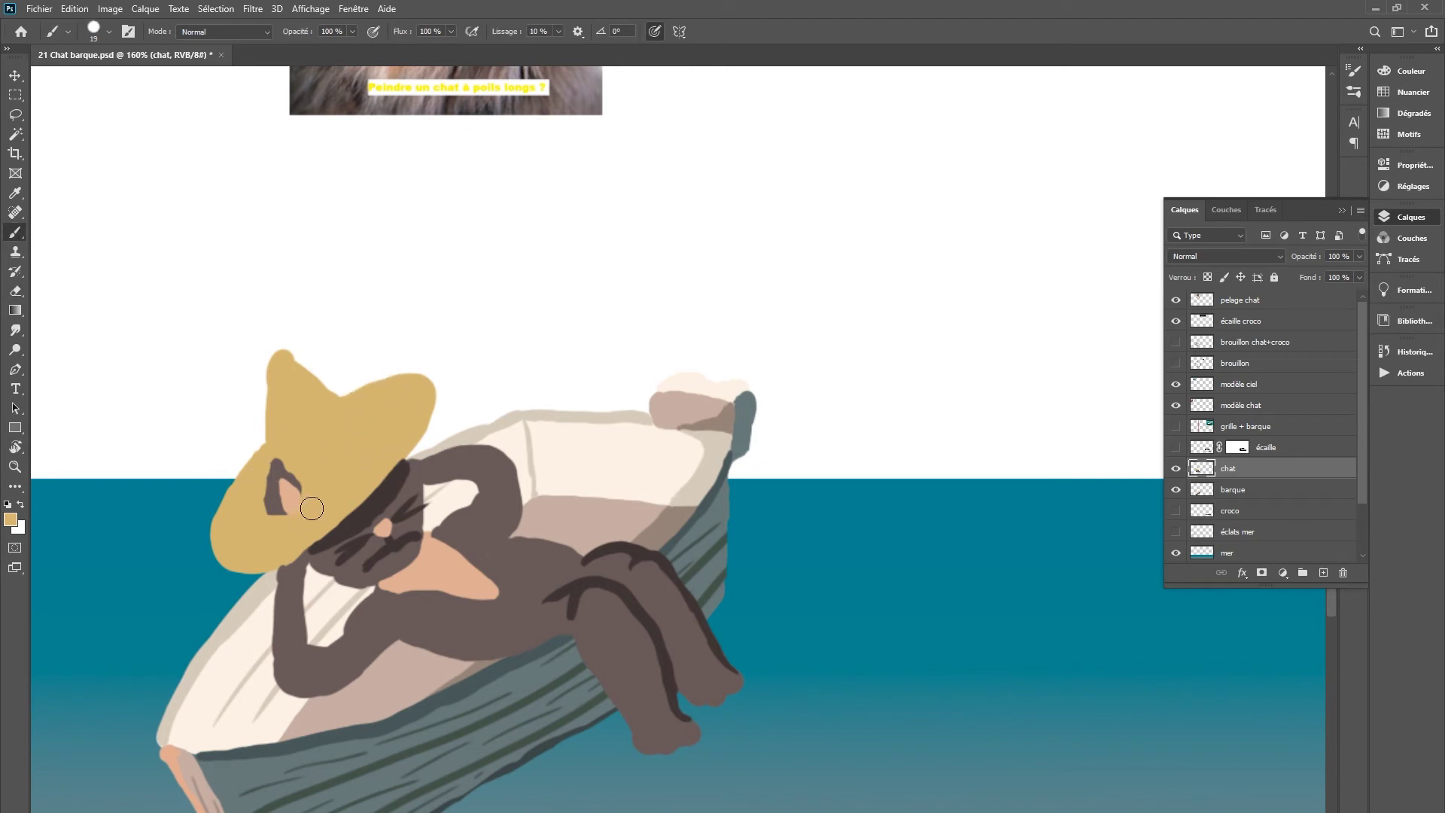
{"action": "key", "text": "ctrl+z"}
Paint the ear inside the hat and cover the line under the chin with sampled dark brown
{"action": "left_click", "coordinate": [344, 488], "text": "alt"}
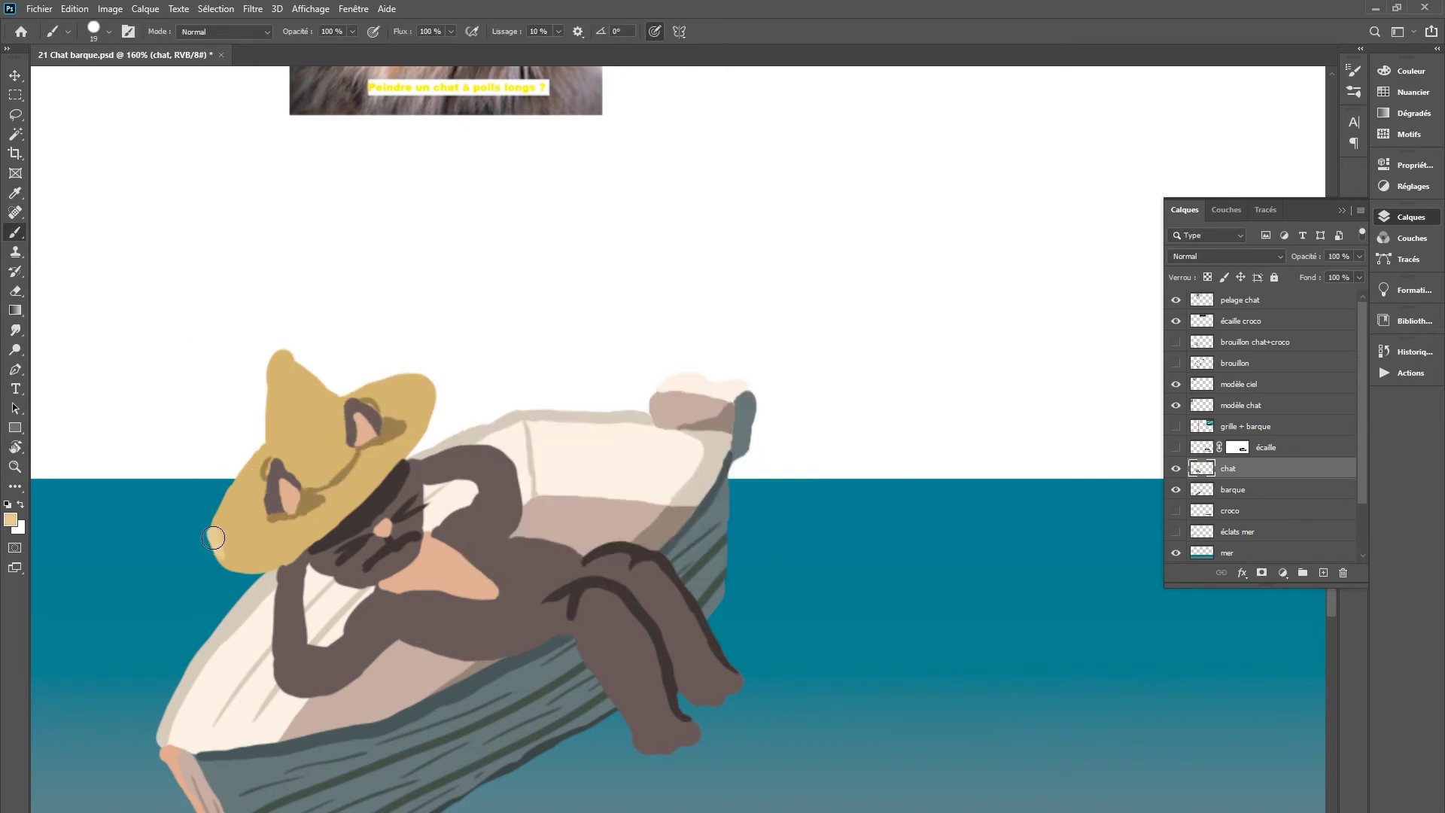
{"action": "left_click", "coordinate": [265, 513], "text": "alt"}
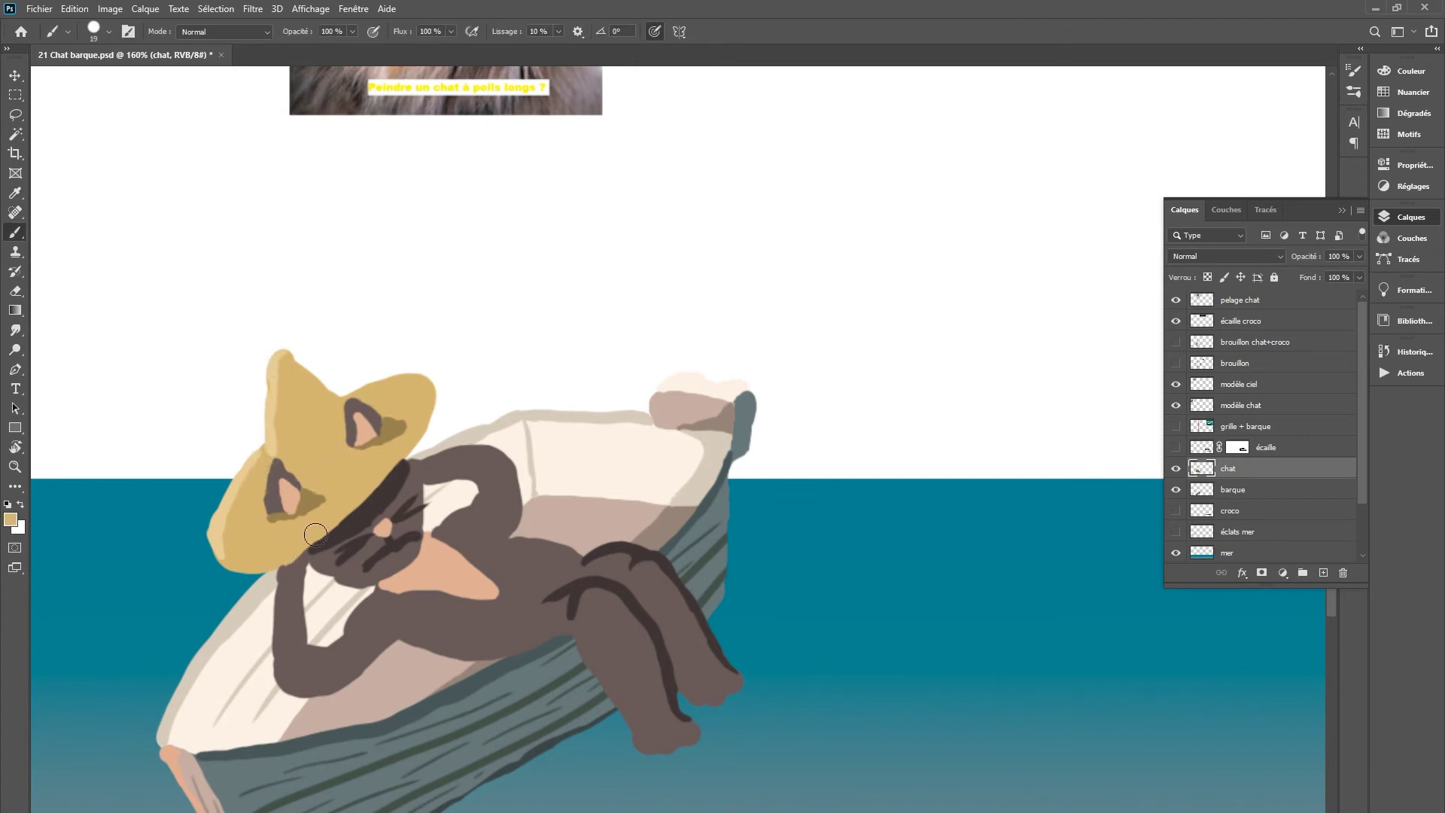
{"action": "left_click", "coordinate": [417, 511], "text": "alt"}
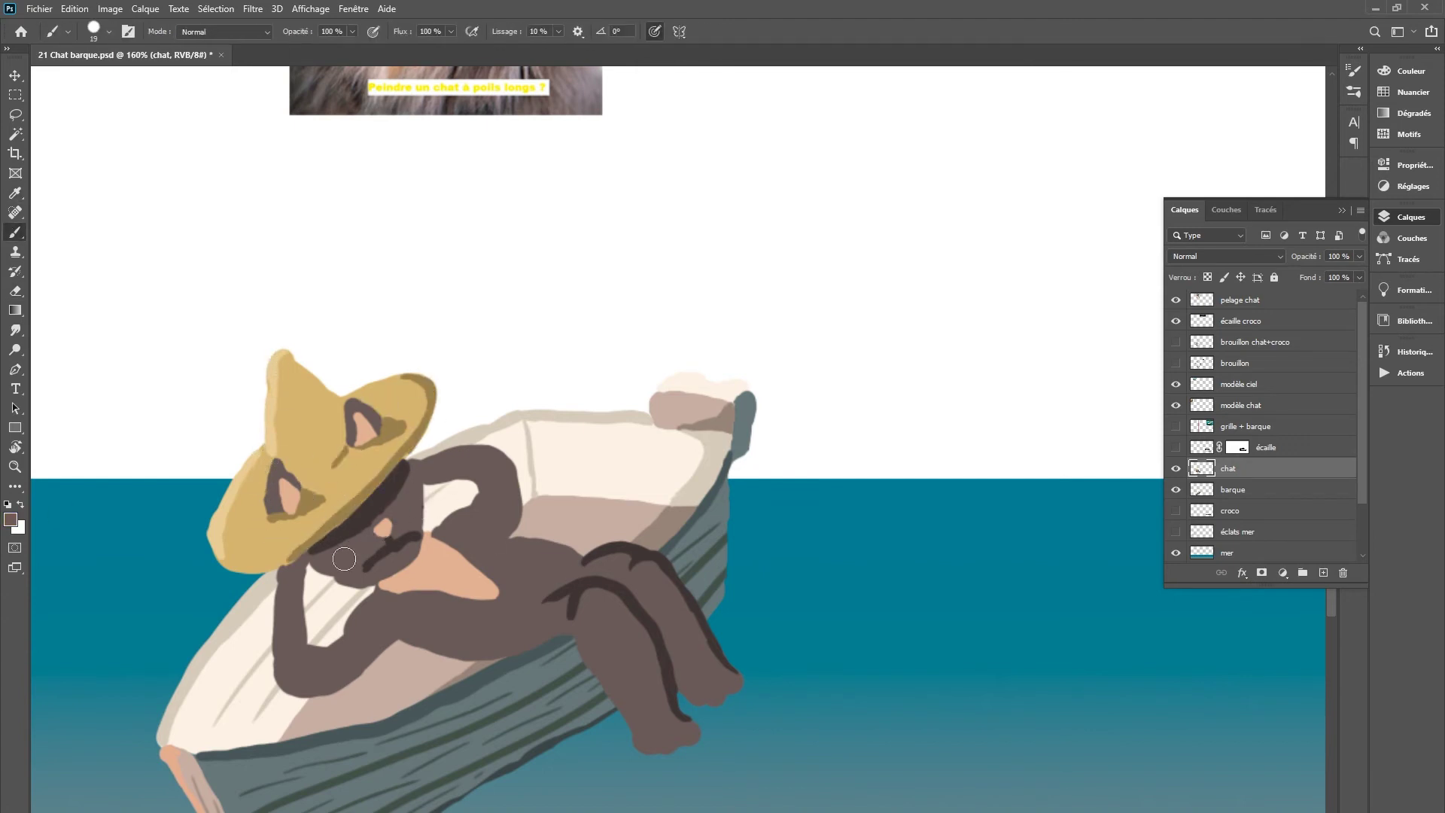
{"action": "left_click_drag", "start_coordinate": [308, 555], "coordinate": [369, 566]}
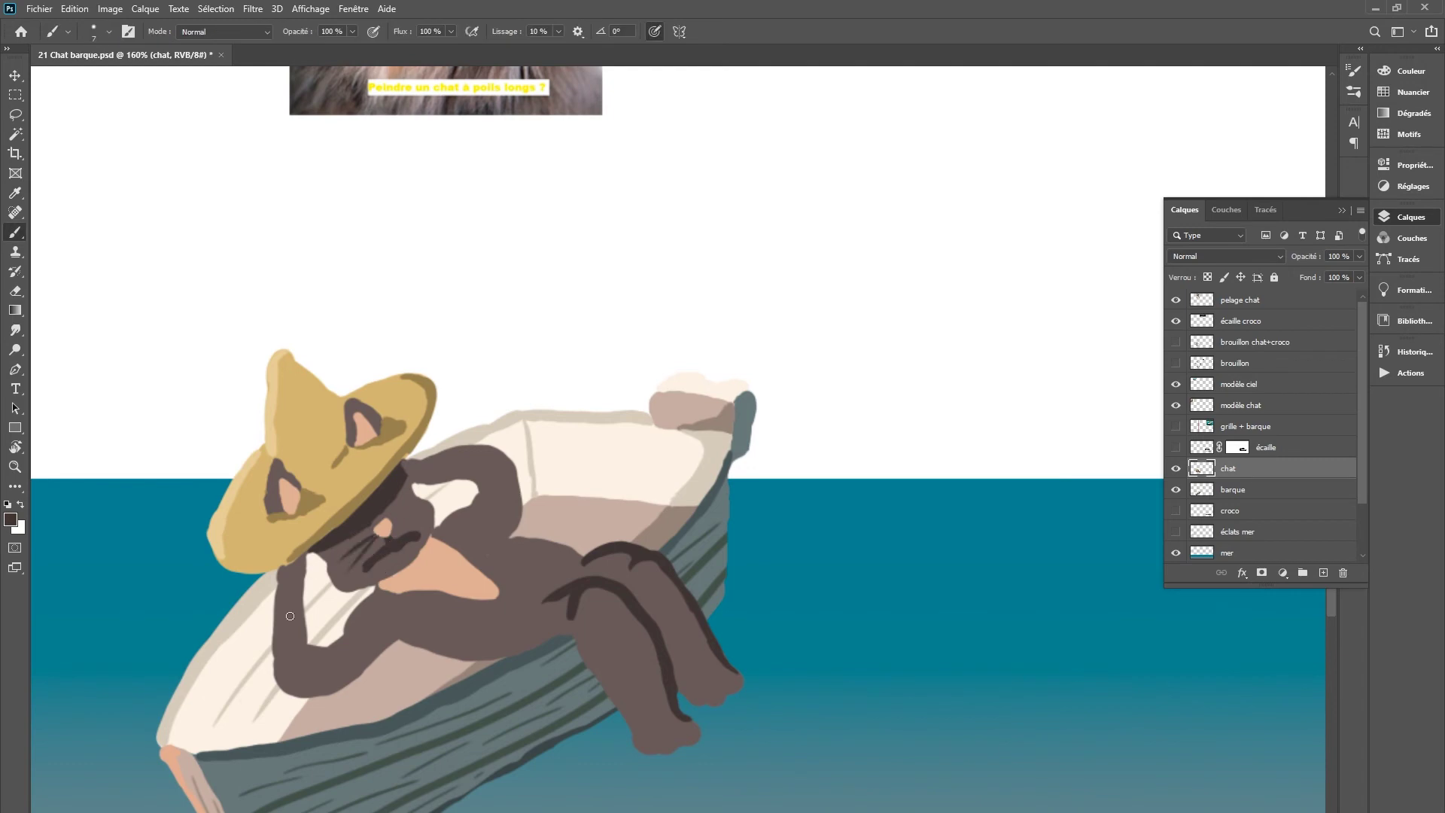
{"action": "scroll", "coordinate": [290, 616], "scroll_direction": "down", "scroll_amount": 5, "text": "alt"}
{"action": "scroll", "coordinate": [338, 636], "scroll_direction": "up", "scroll_amount": 5, "text": "alt"}
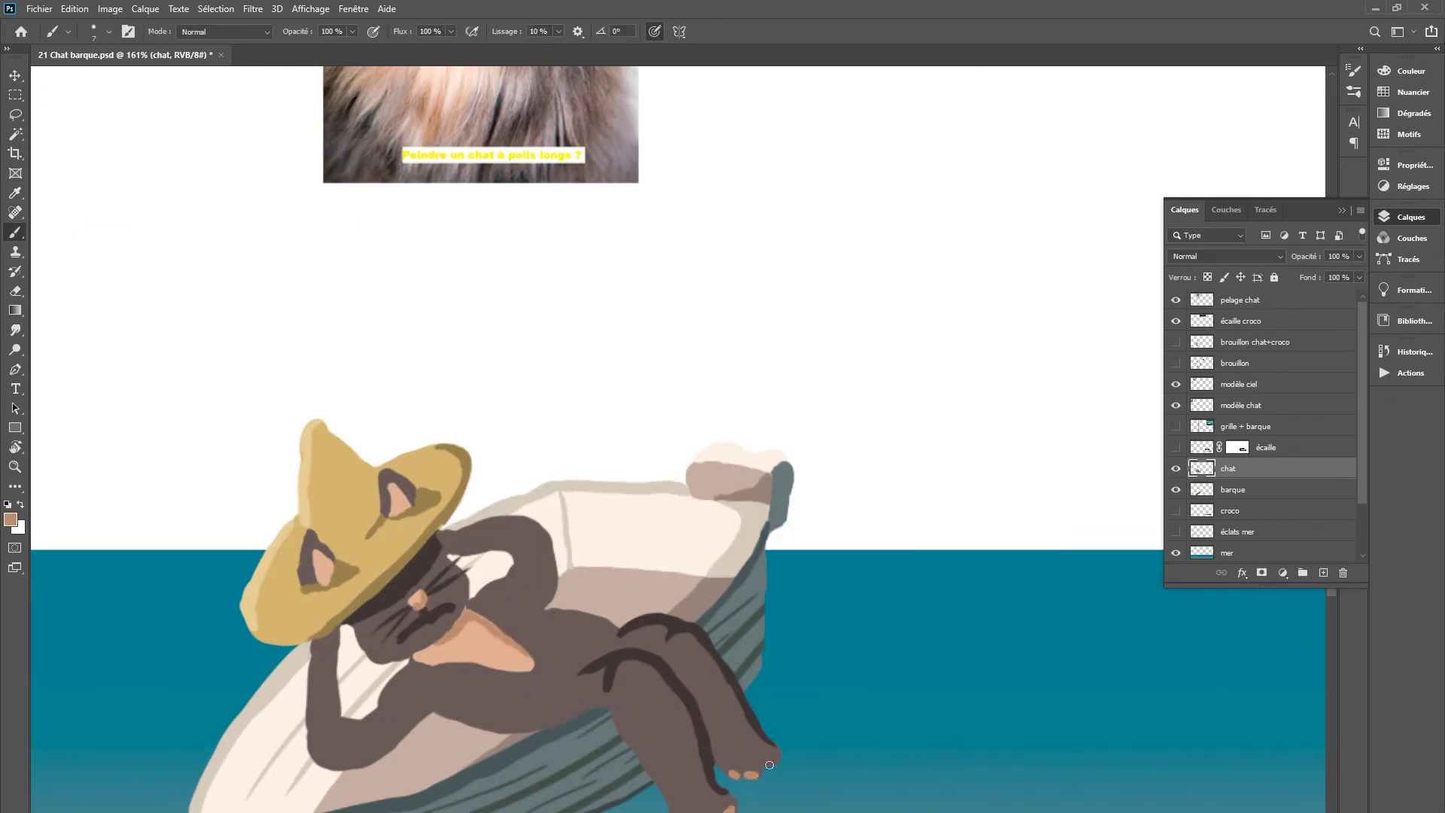
Paint a golden straw stalk across the cat's face
{"action": "left_click_drag", "start_coordinate": [457, 597], "coordinate": [491, 567]}
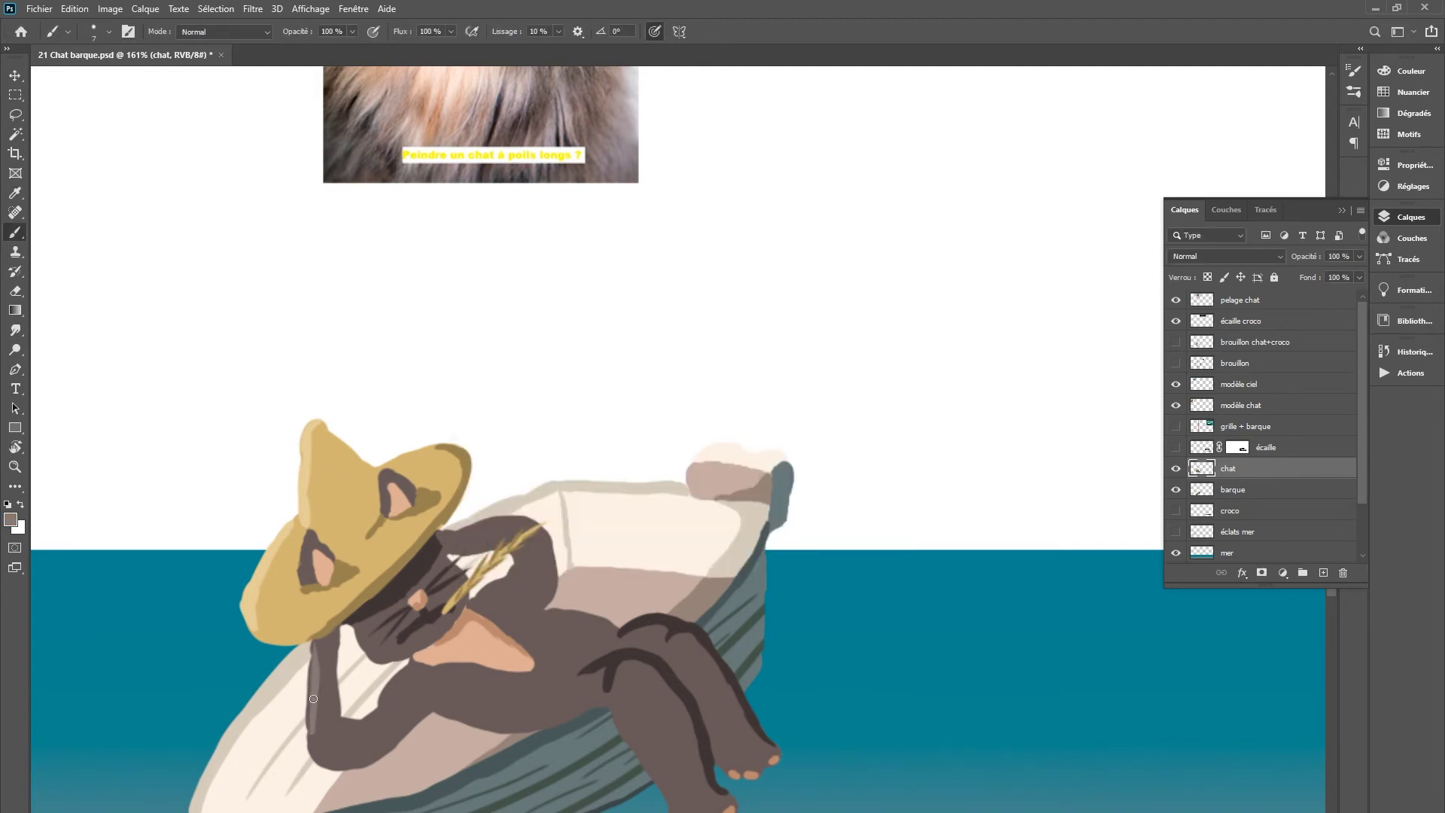
{"action": "left_click_drag", "start_coordinate": [589, 719], "coordinate": [636, 667]}
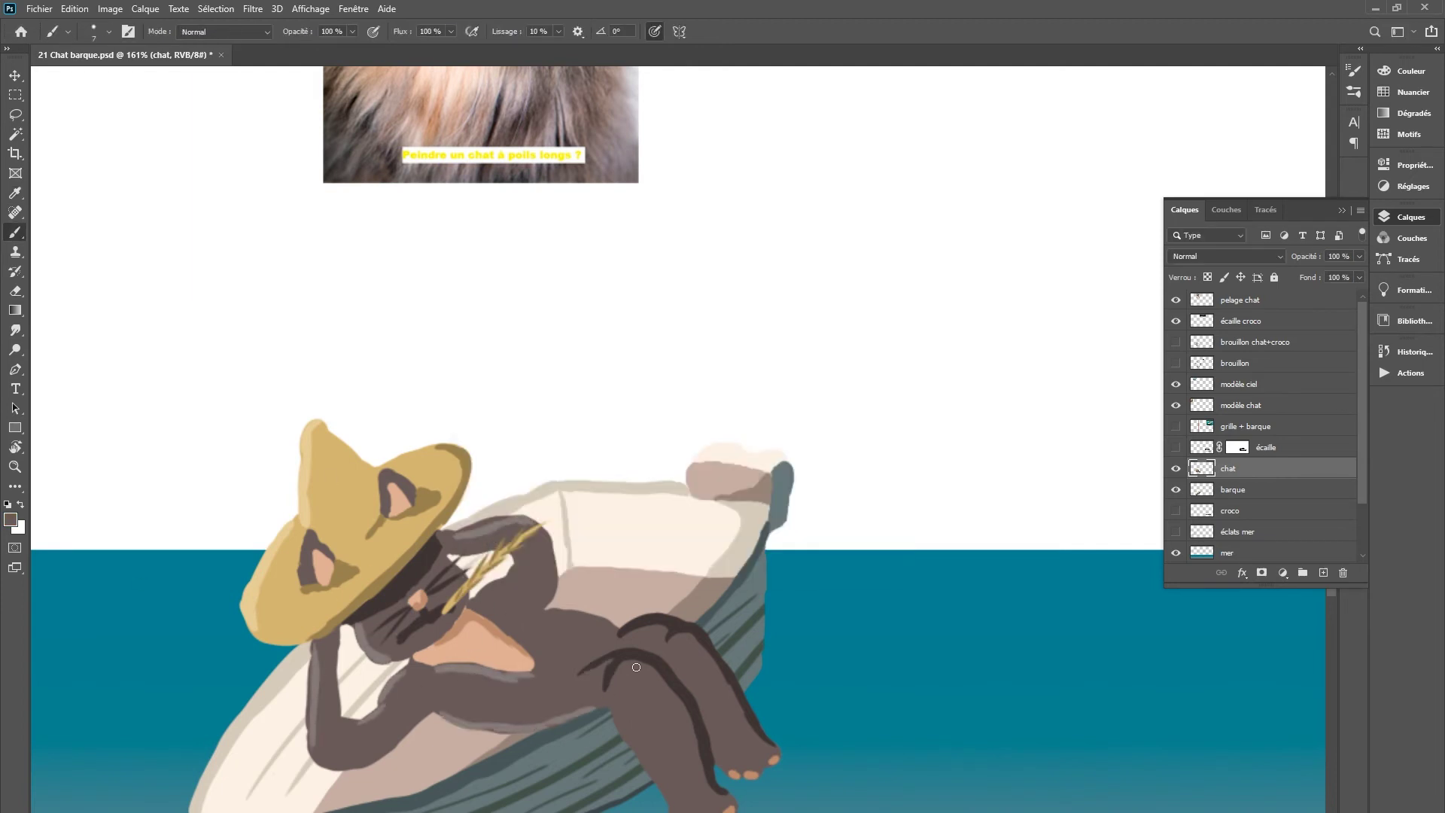
{"action": "left_click", "coordinate": [372, 605], "text": "alt"}
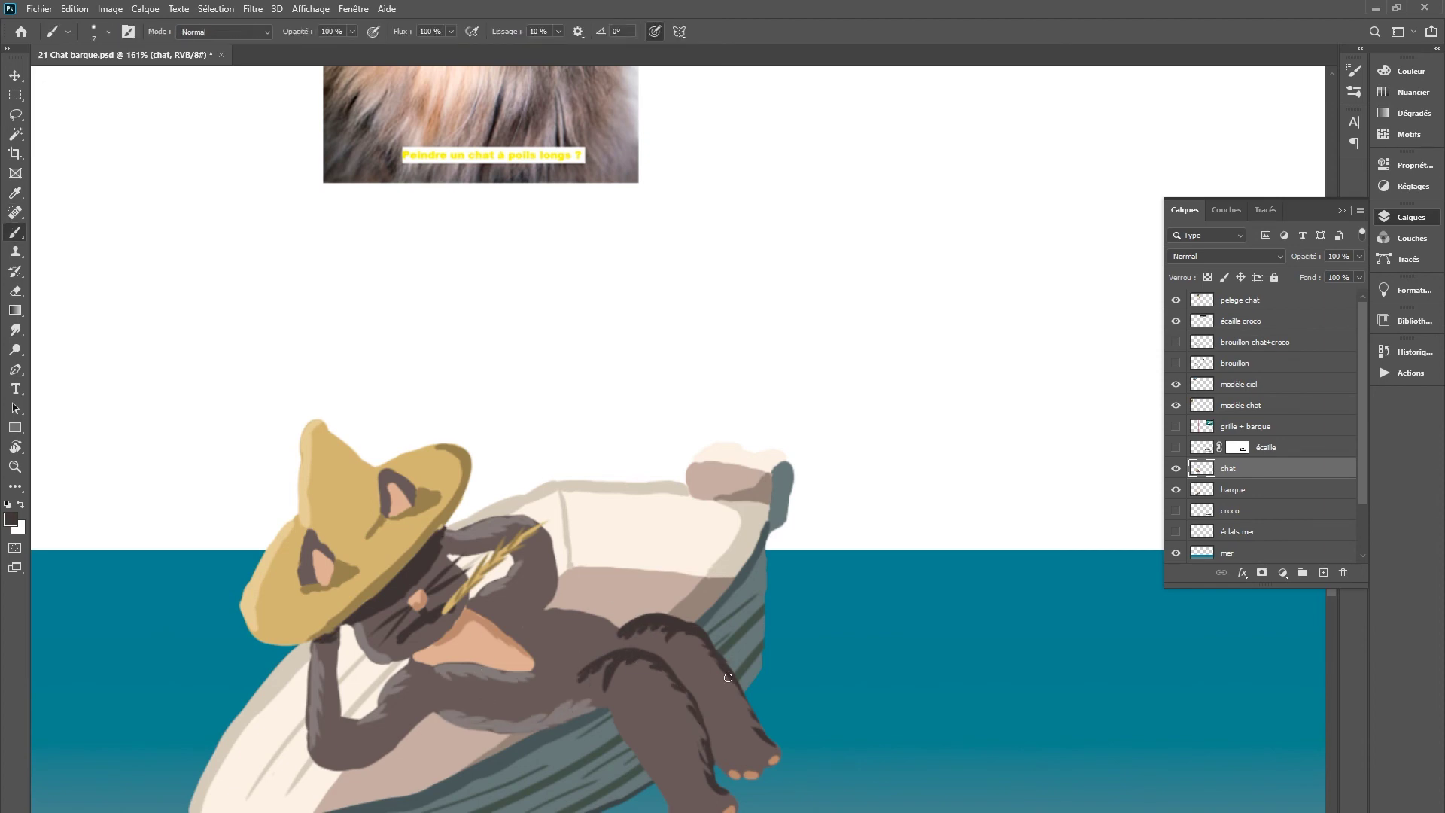
Add textured fur strokes along the body and belly using sampled greys and browns
{"action": "left_click", "coordinate": [538, 527], "text": "alt"}
{"action": "left_click_drag", "start_coordinate": [538, 527], "coordinate": [583, 709]}
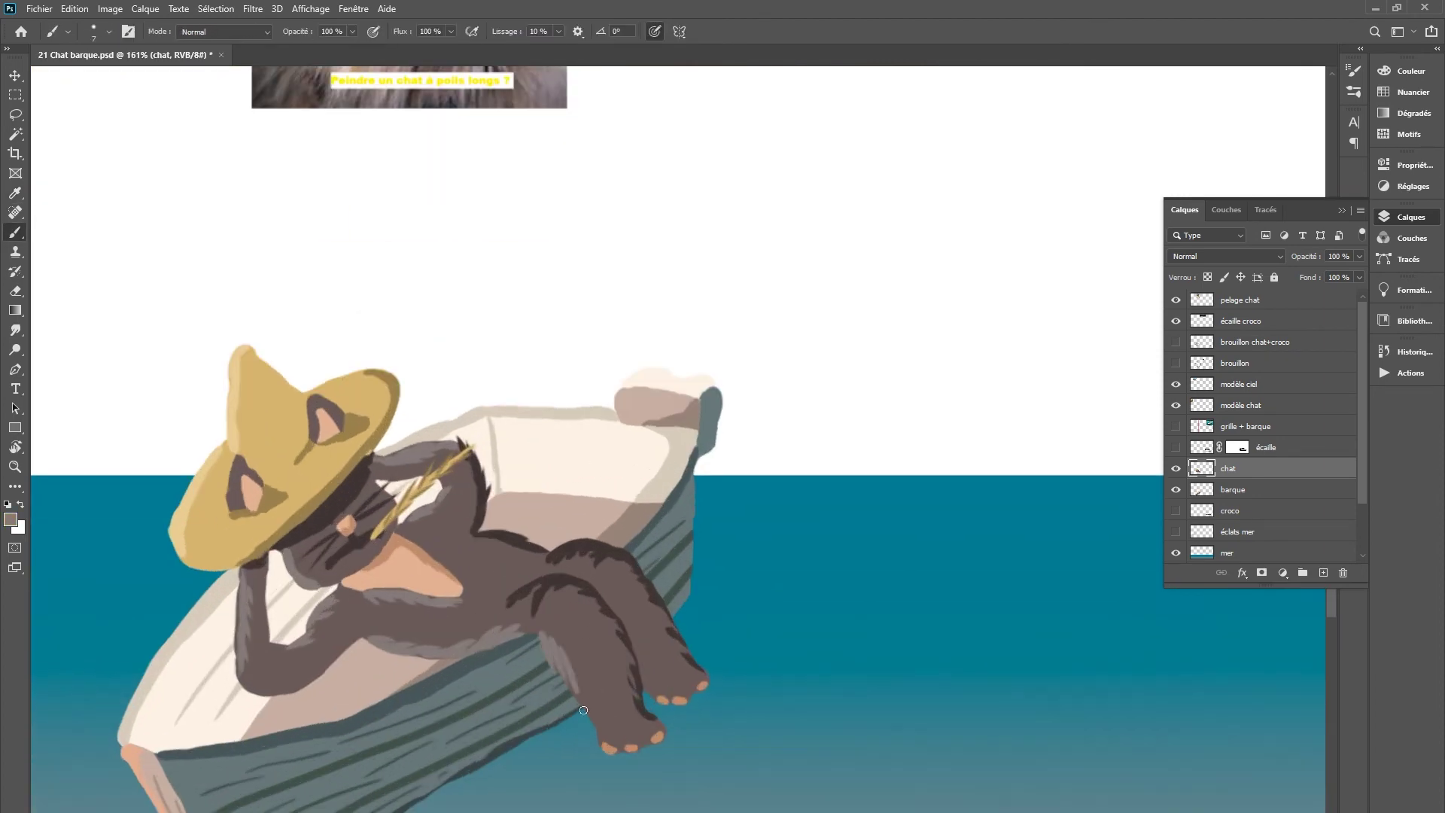
{"action": "left_click", "coordinate": [323, 538], "text": "alt"}
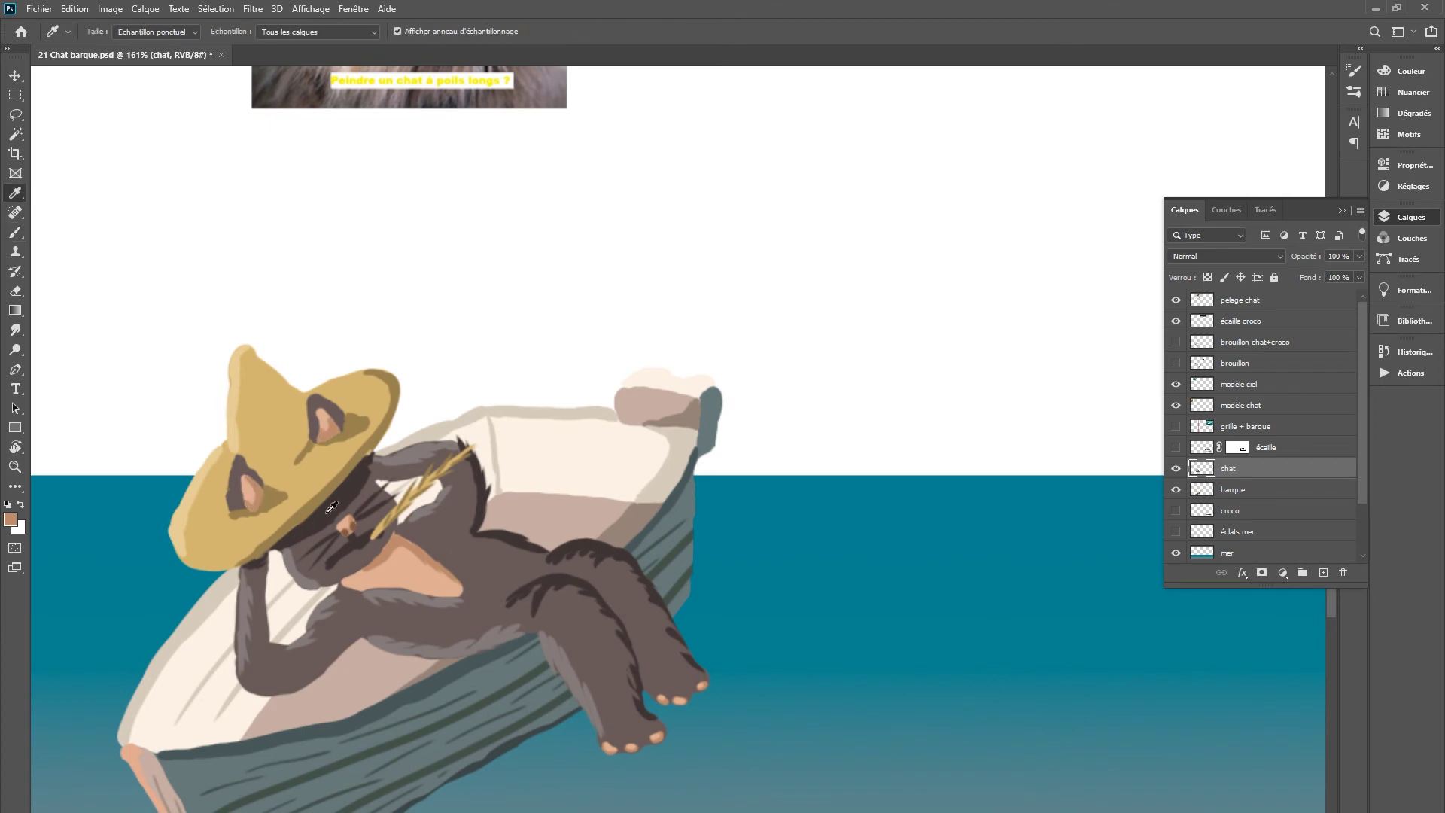
{"action": "scroll", "coordinate": [350, 503], "scroll_direction": "up", "scroll_amount": 2}
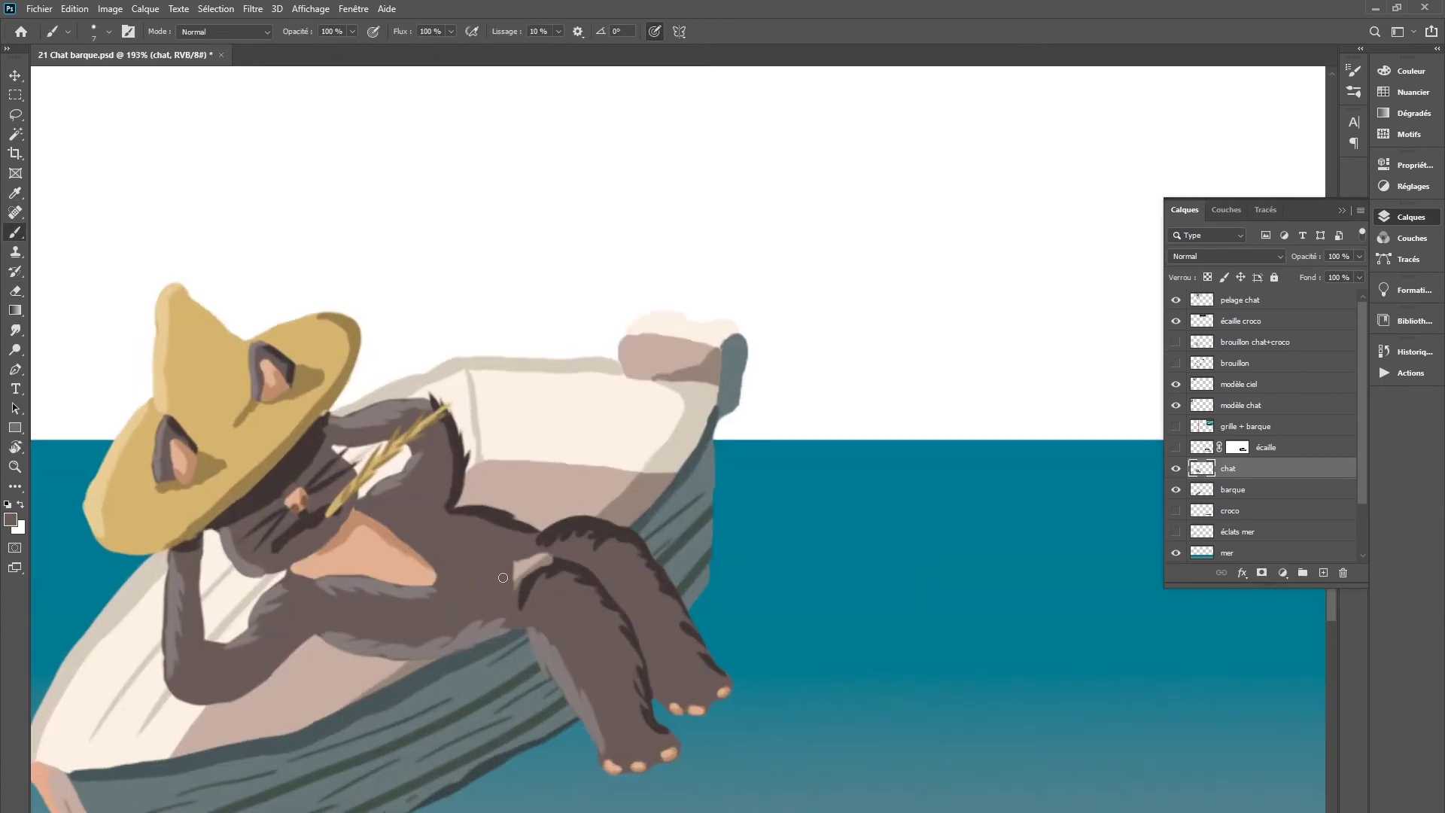
{"action": "left_click_drag", "start_coordinate": [527, 587], "coordinate": [552, 604]}
{"action": "scroll", "coordinate": [569, 608], "scroll_direction": "up", "scroll_amount": 1}
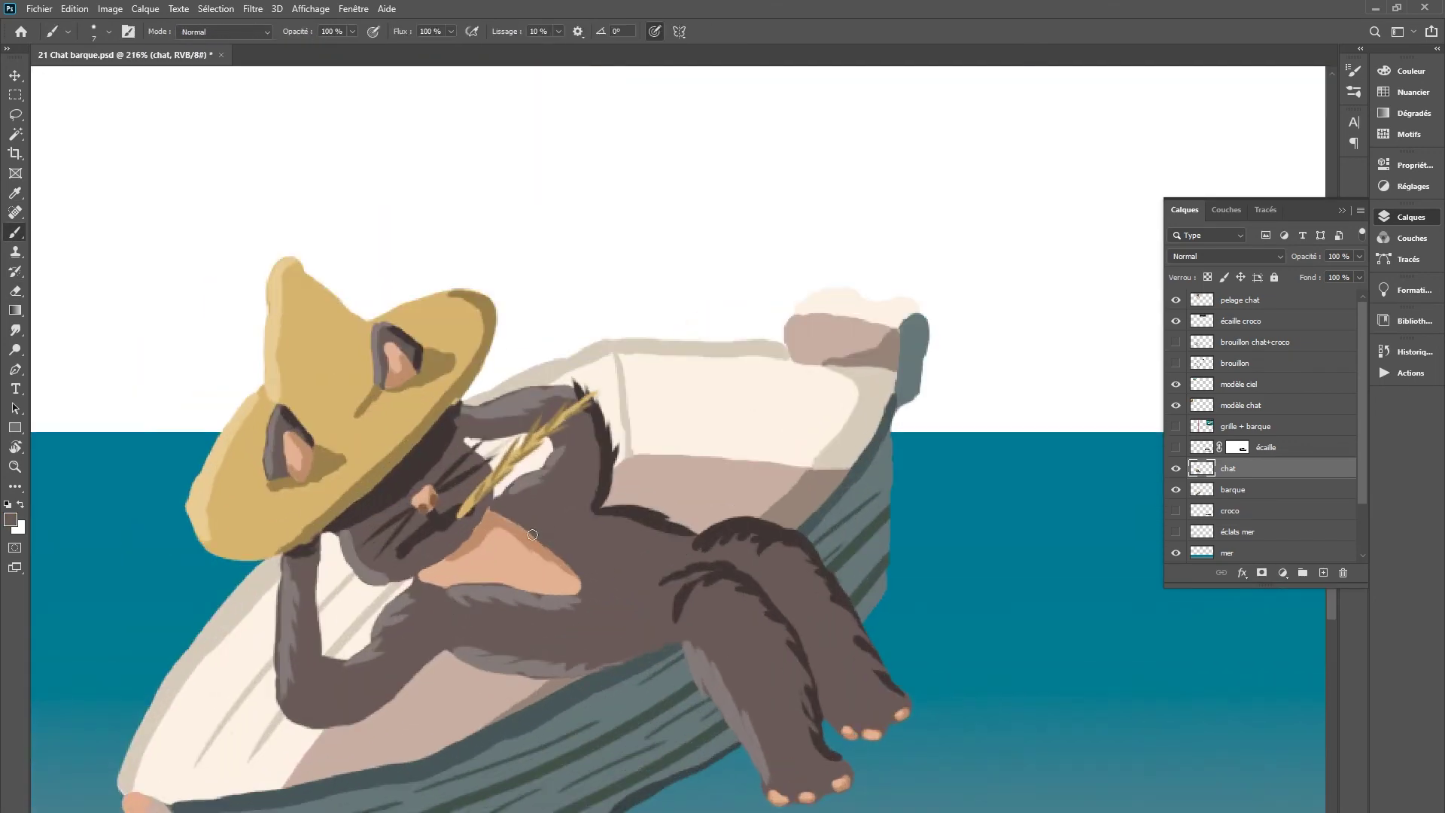
{"action": "left_click", "coordinate": [629, 532], "text": "alt"}
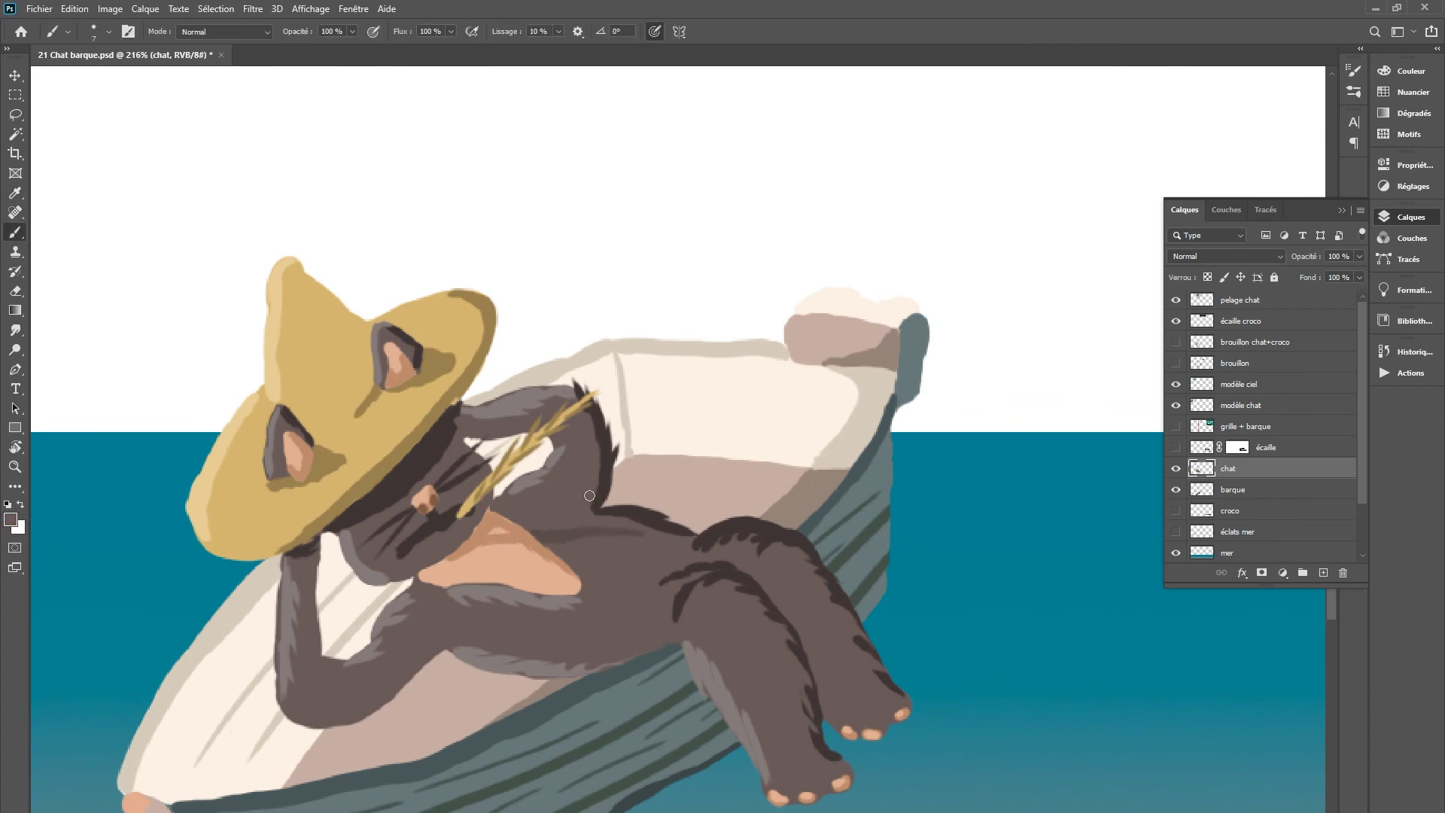
Paint tan-brown woven straw lines across the hat
{"action": "left_click", "coordinate": [499, 528], "text": "alt"}
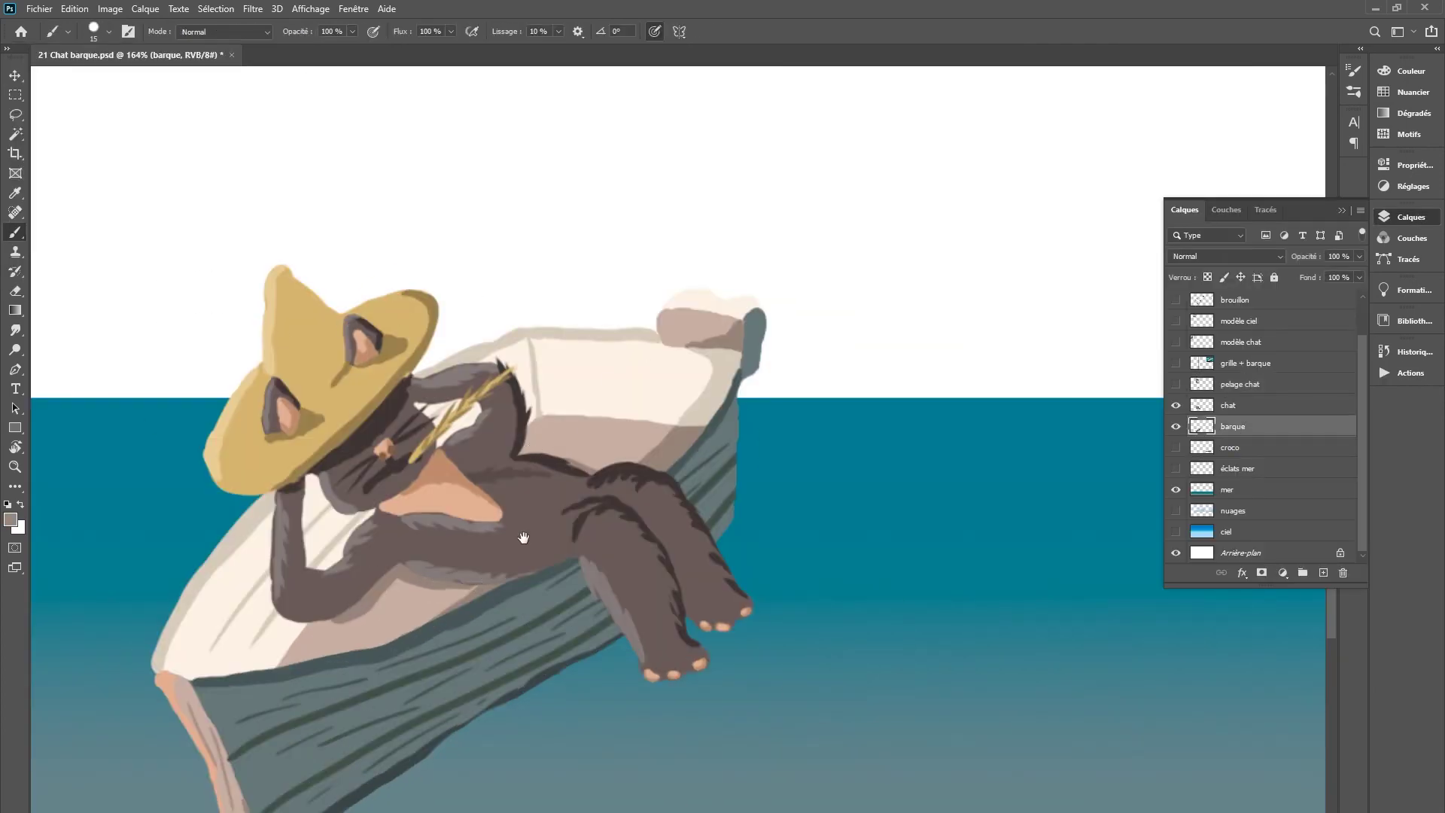
{"action": "left_click_drag", "start_coordinate": [523, 538], "coordinate": [612, 530]}
{"action": "left_click", "coordinate": [428, 320], "text": "ctrl"}
{"action": "left_click", "coordinate": [427, 321], "text": "alt"}
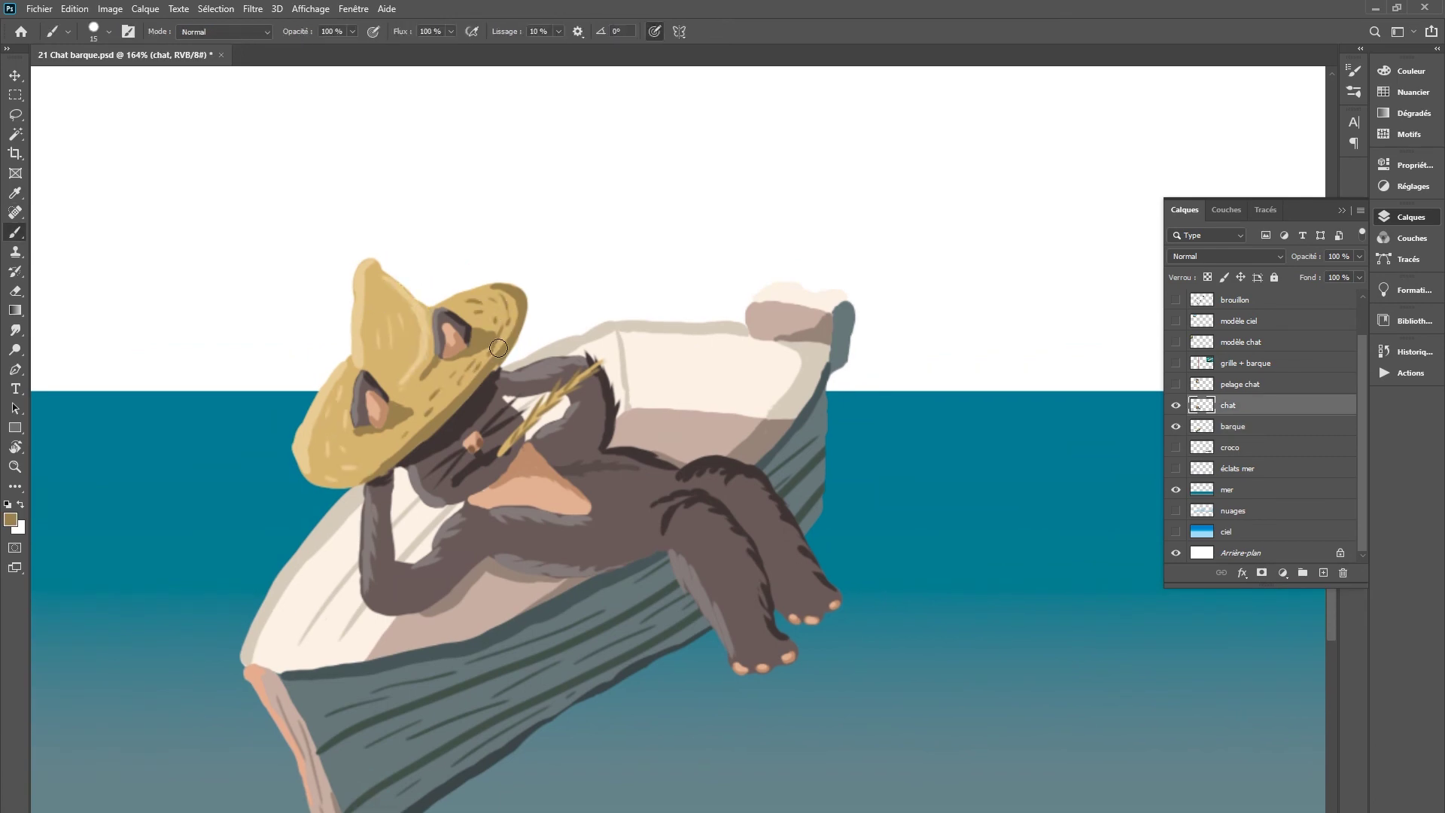
Flip the boat copy vertically, skew it into a reflection and move it beneath the boat
{"action": "right_click", "coordinate": [657, 380]}
{"action": "left_click", "coordinate": [741, 663]}
{"action": "left_click", "coordinate": [847, 629]}
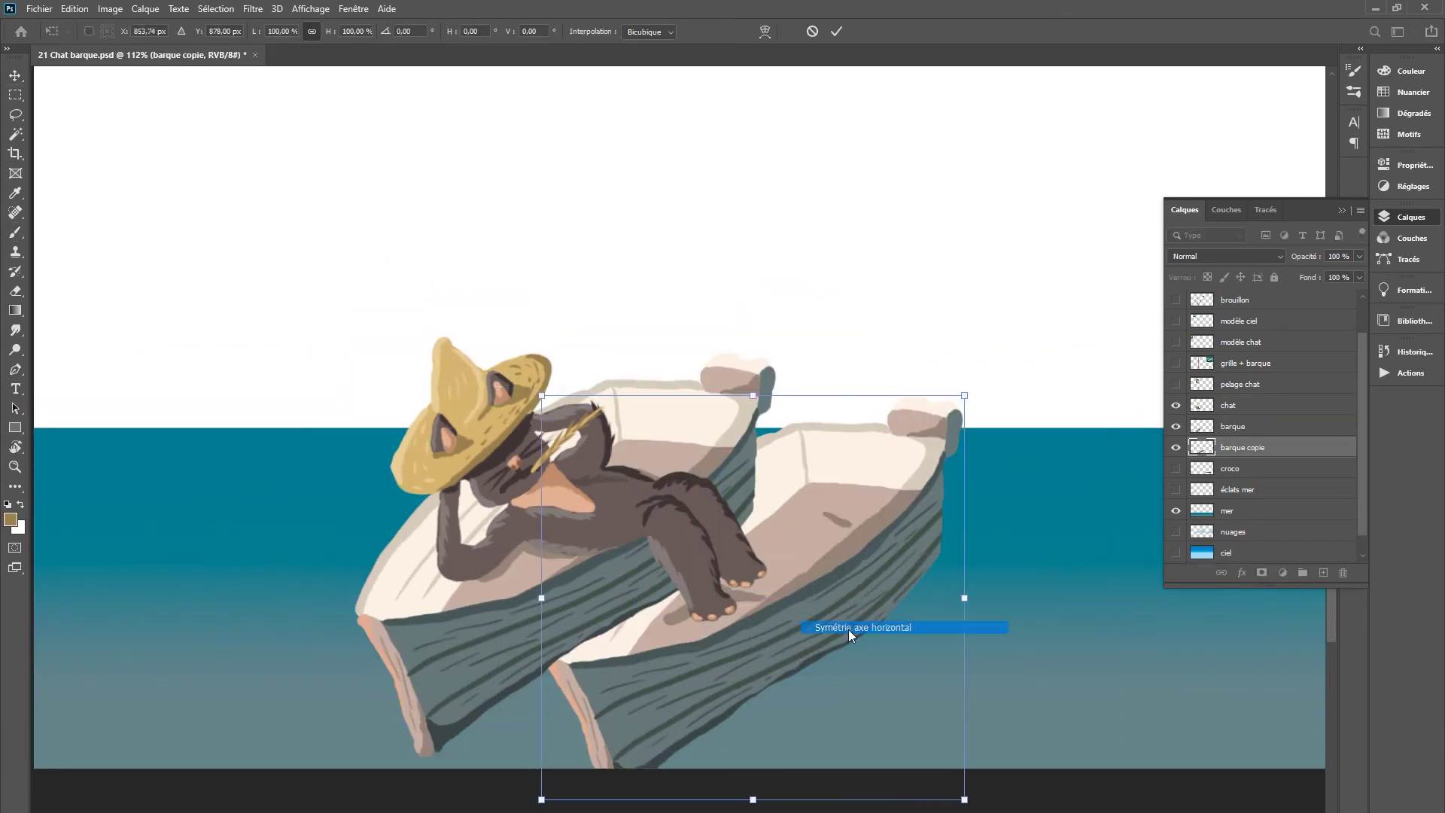
{"action": "scroll", "coordinate": [852, 629], "scroll_direction": "down", "scroll_amount": 5}
{"action": "left_click_drag", "start_coordinate": [541, 166], "coordinate": [662, 136]}
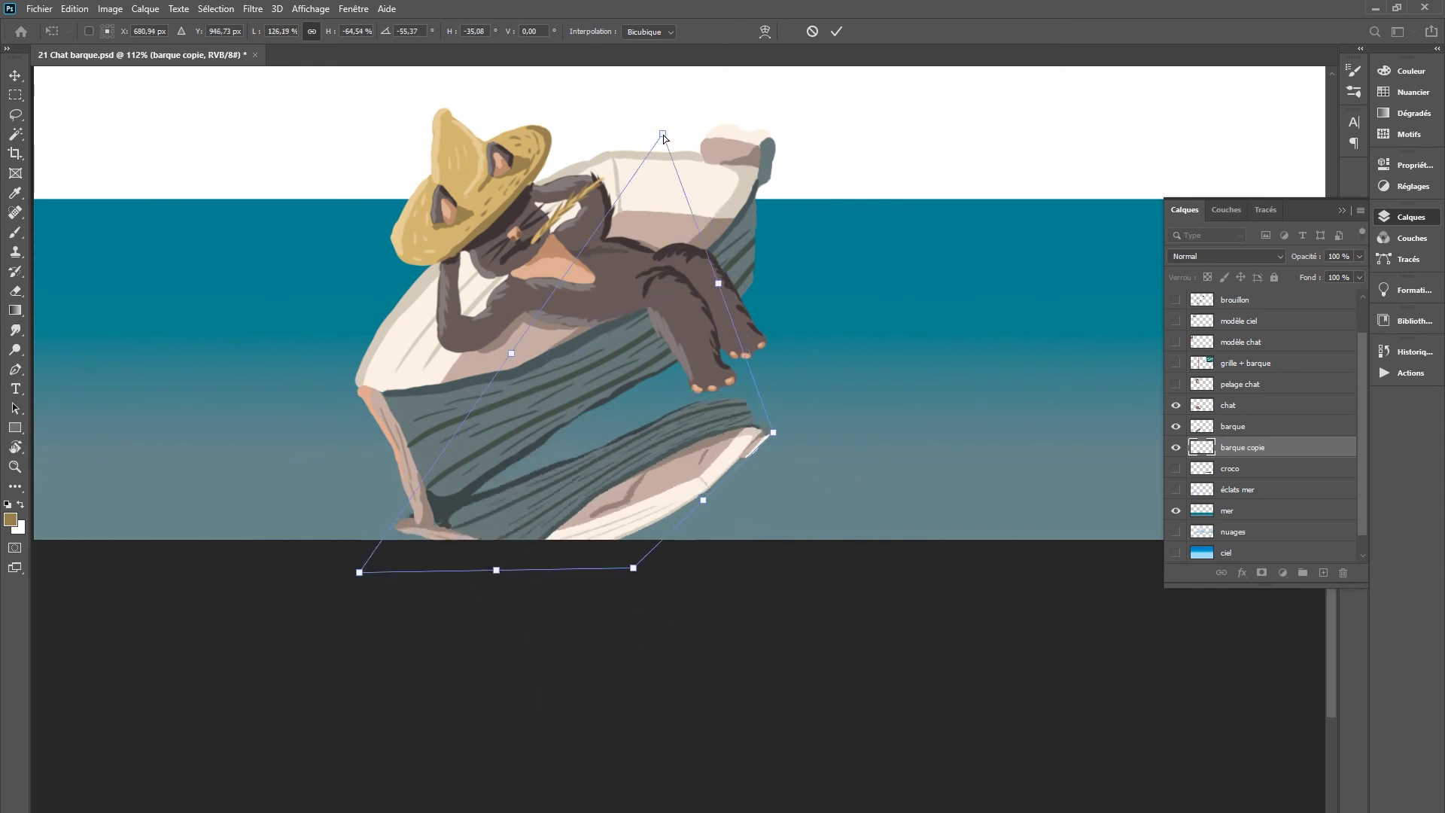
{"action": "left_click_drag", "start_coordinate": [496, 570], "coordinate": [505, 592]}
{"action": "key", "text": "Return"}
{"action": "left_click_drag", "start_coordinate": [597, 416], "coordinate": [617, 426]}
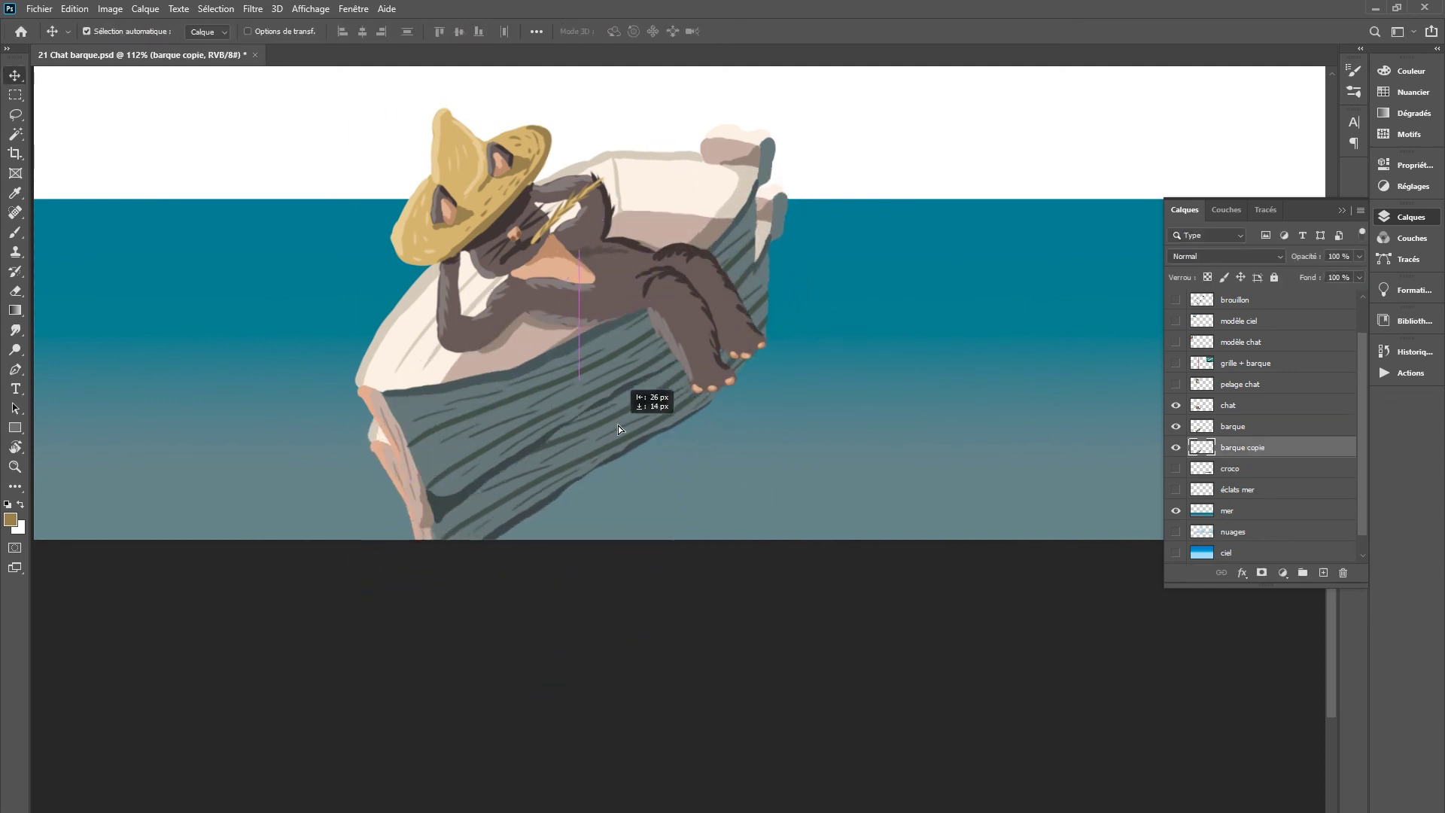
Fade the boat reflection to 29% opacity and position the cat copy as a reflection
{"action": "left_click", "coordinate": [1359, 256]}
{"action": "left_click_drag", "start_coordinate": [1359, 273], "coordinate": [1309, 274]}
{"action": "left_click_drag", "start_coordinate": [689, 375], "coordinate": [715, 394], "text": "alt"}
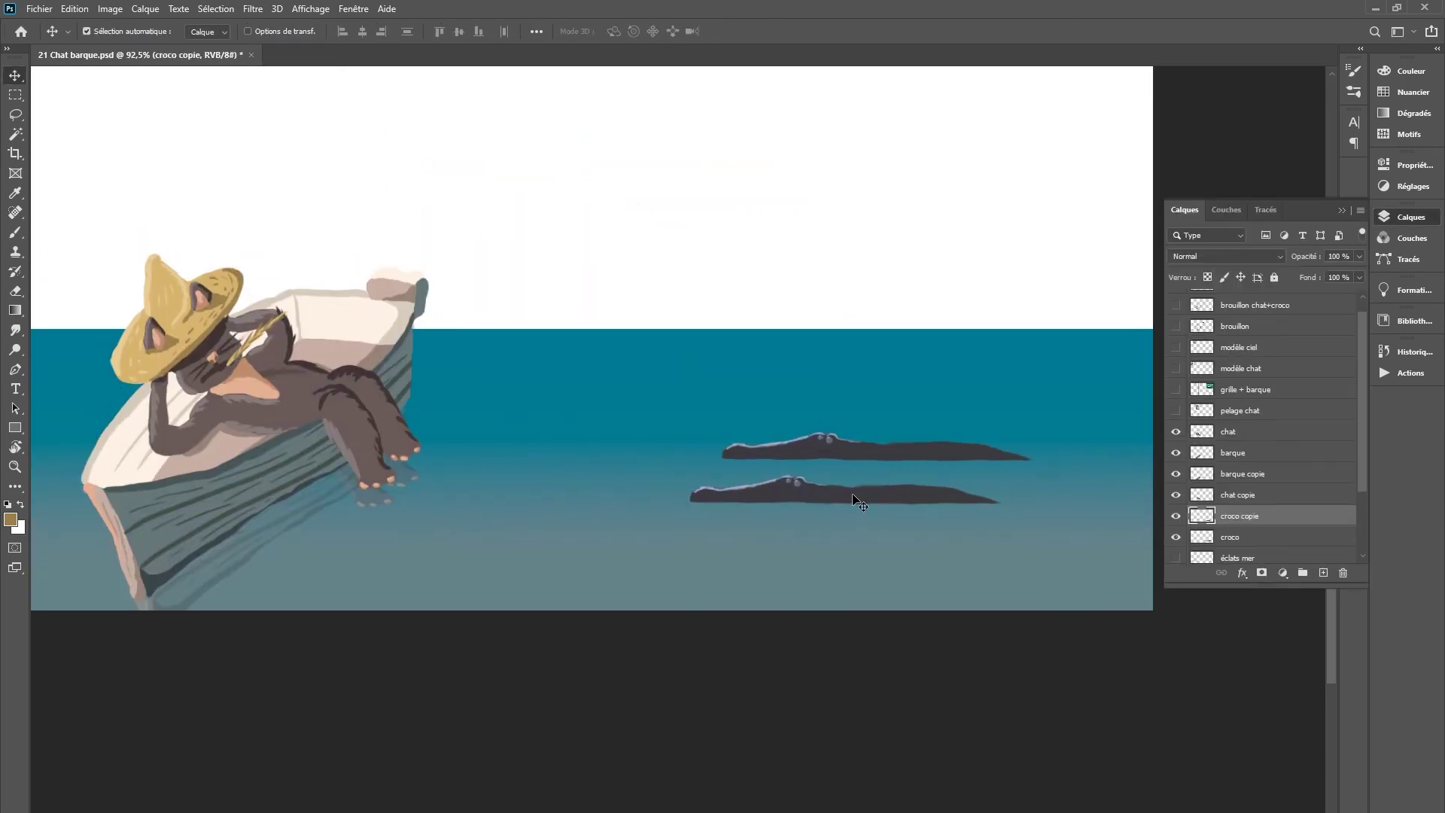
Start a Free Transform on the crocodile copy and bring up its flip options
{"action": "key", "text": "ctrl+t"}
{"action": "right_click", "coordinate": [878, 482]}
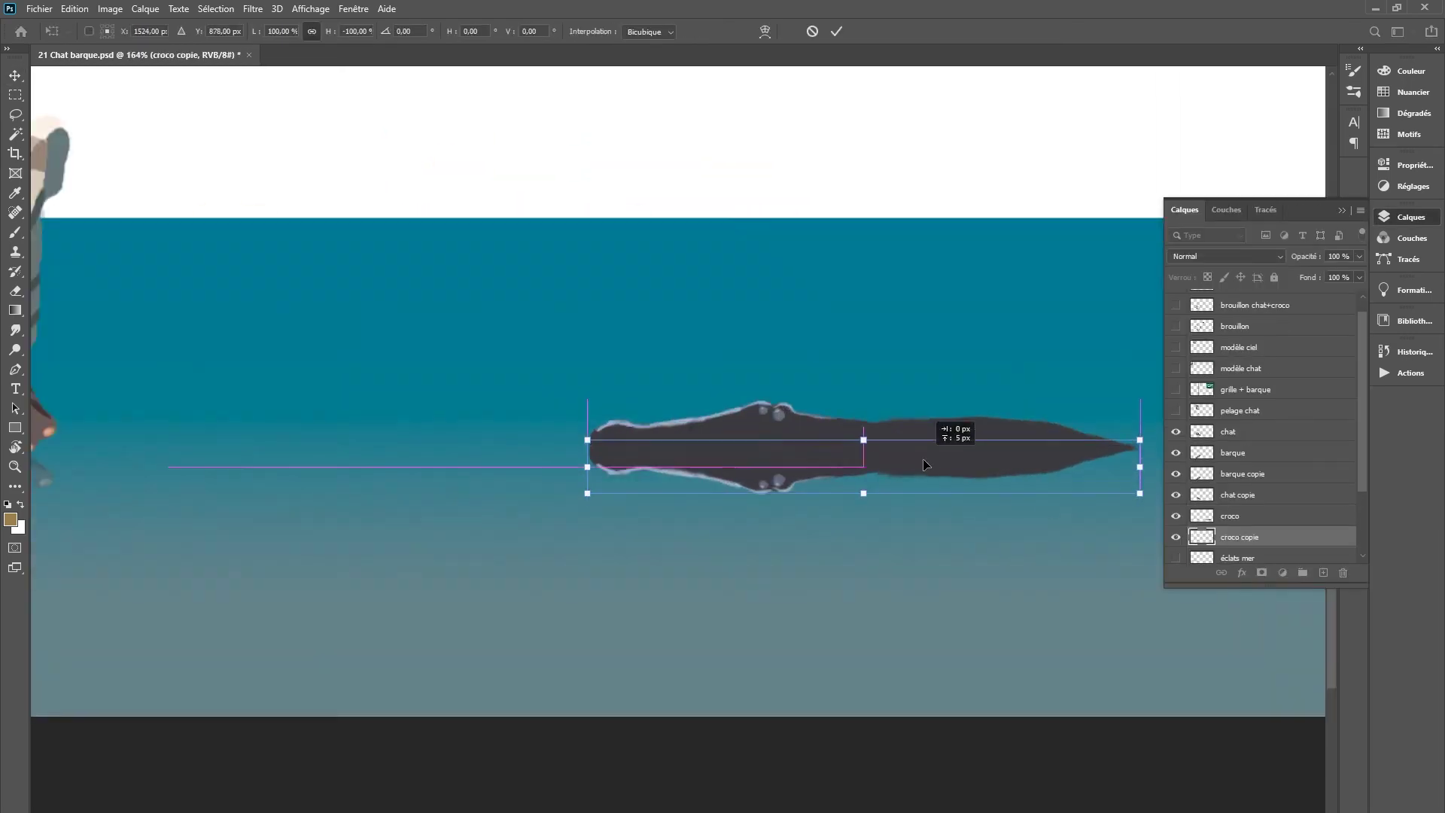